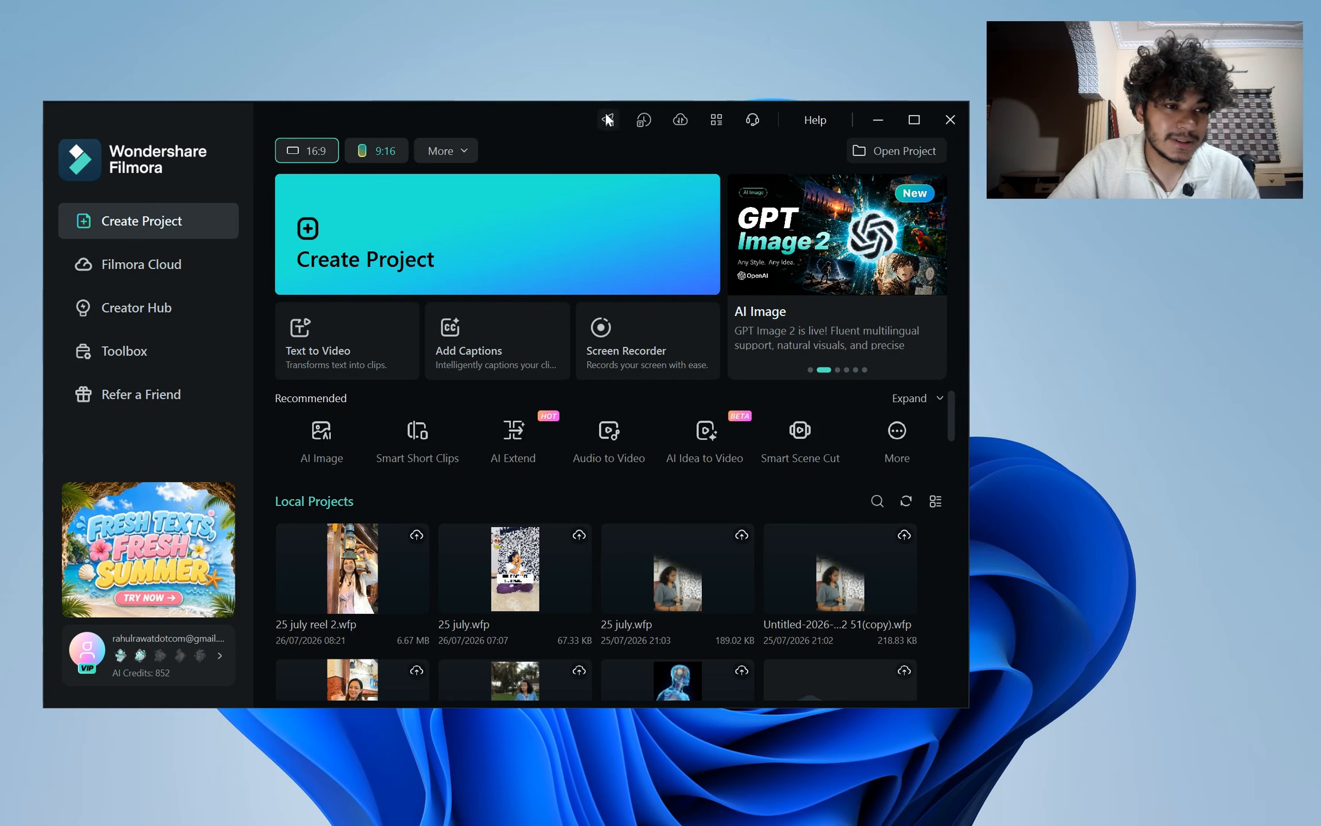
drag(558, 114, 570, 111)
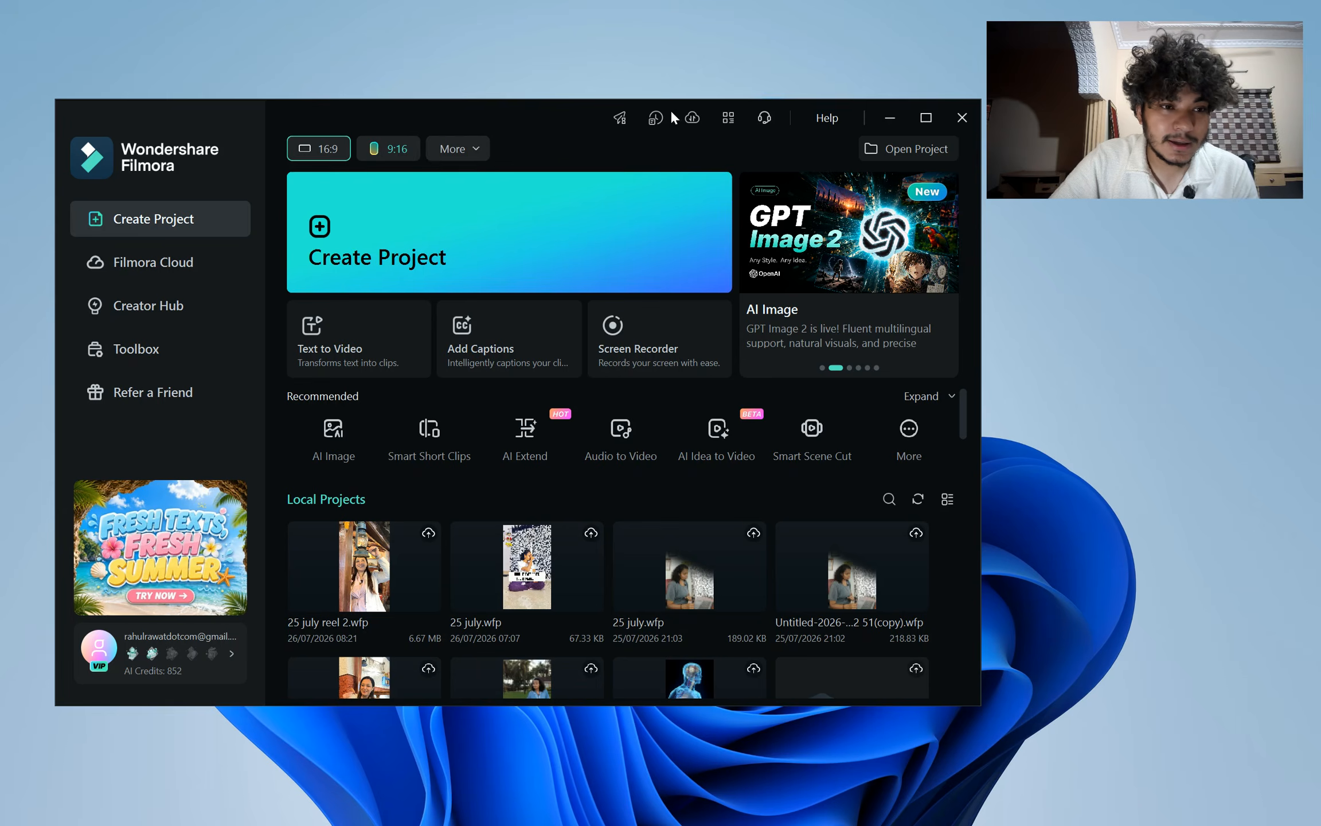
drag(560, 117, 561, 101)
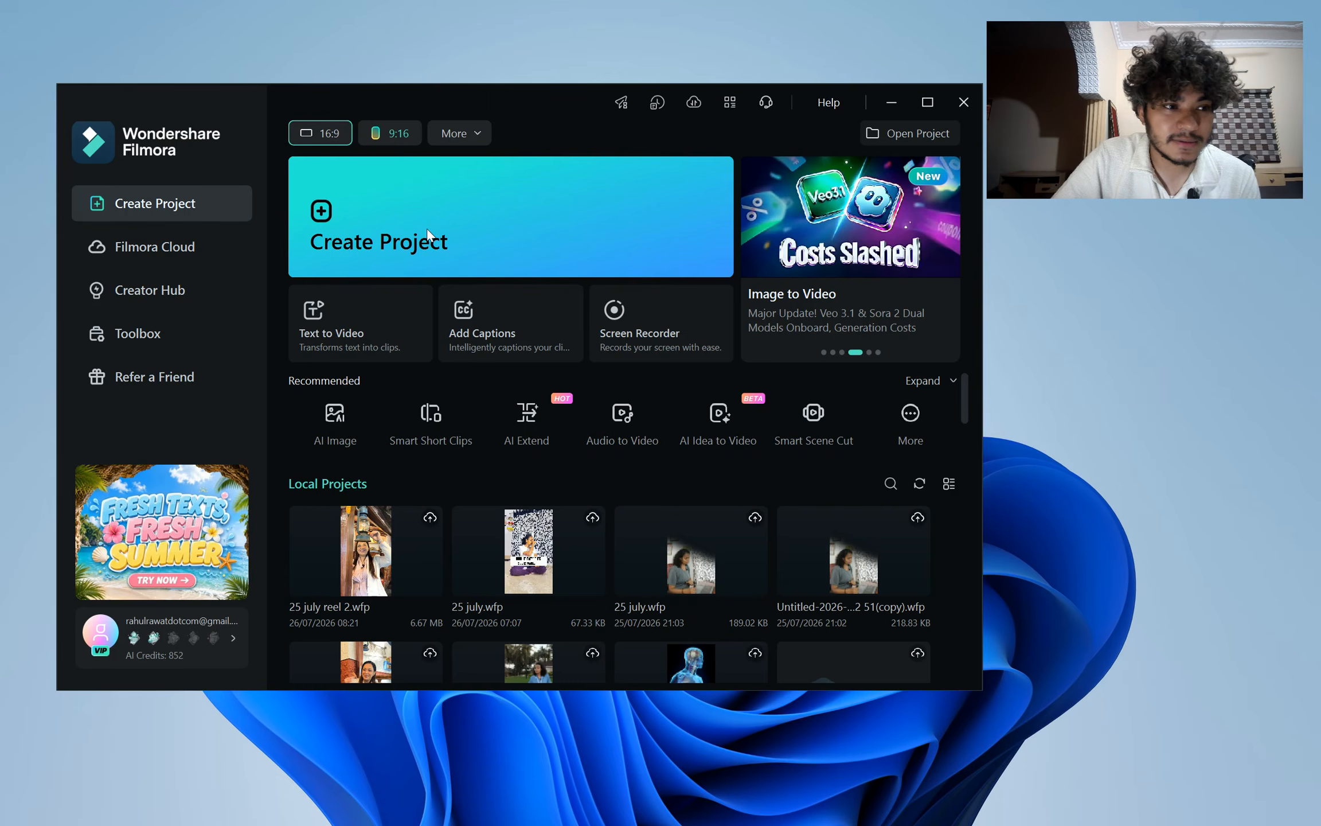
click(473, 135)
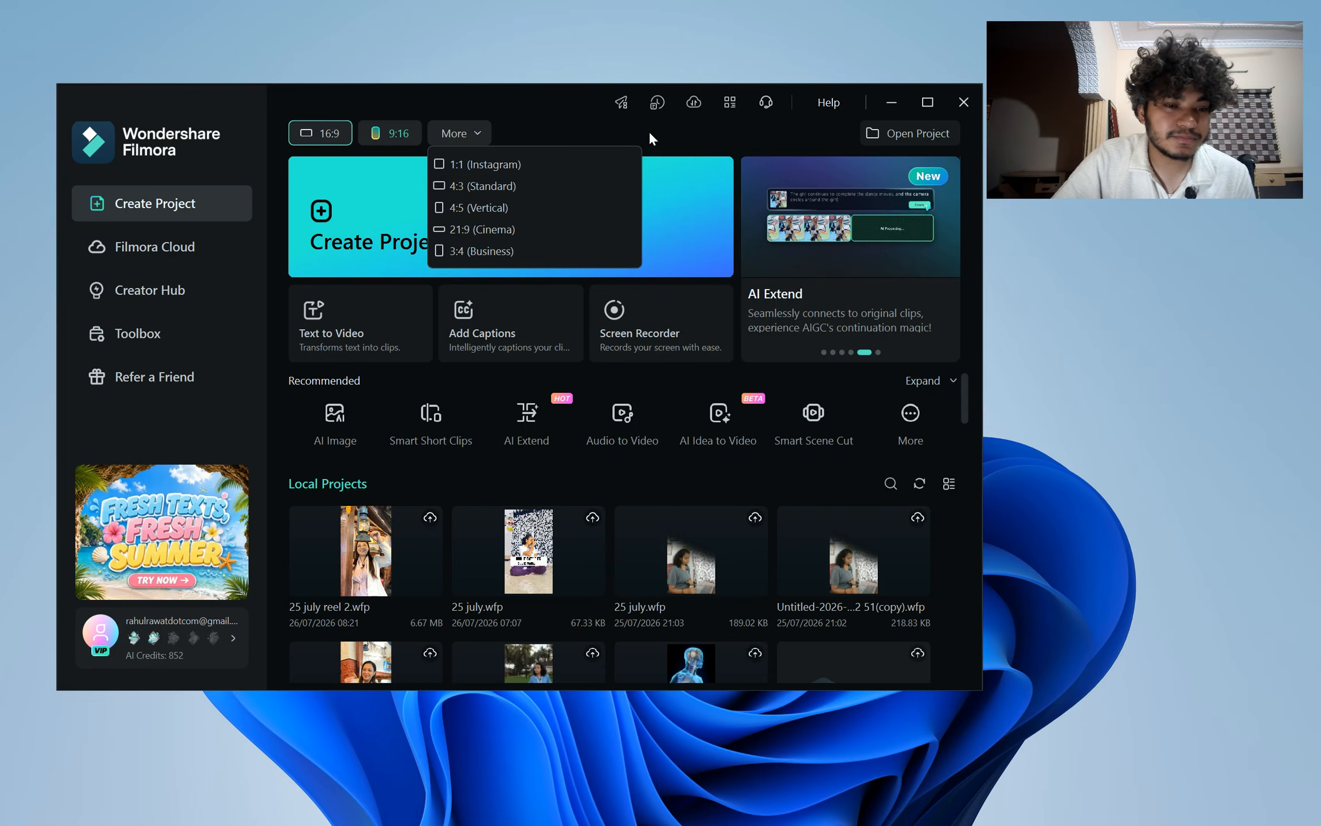
click(585, 99)
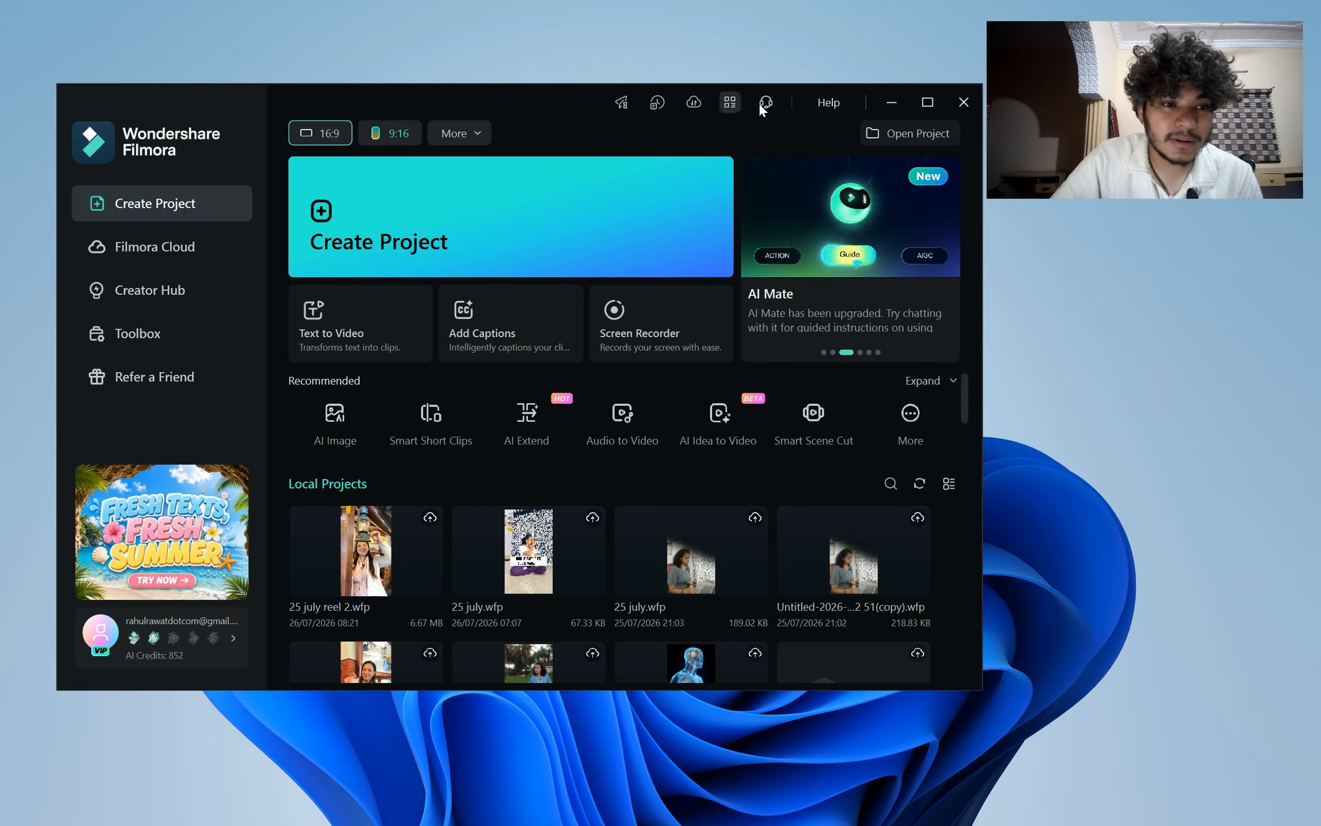
drag(563, 98, 568, 99)
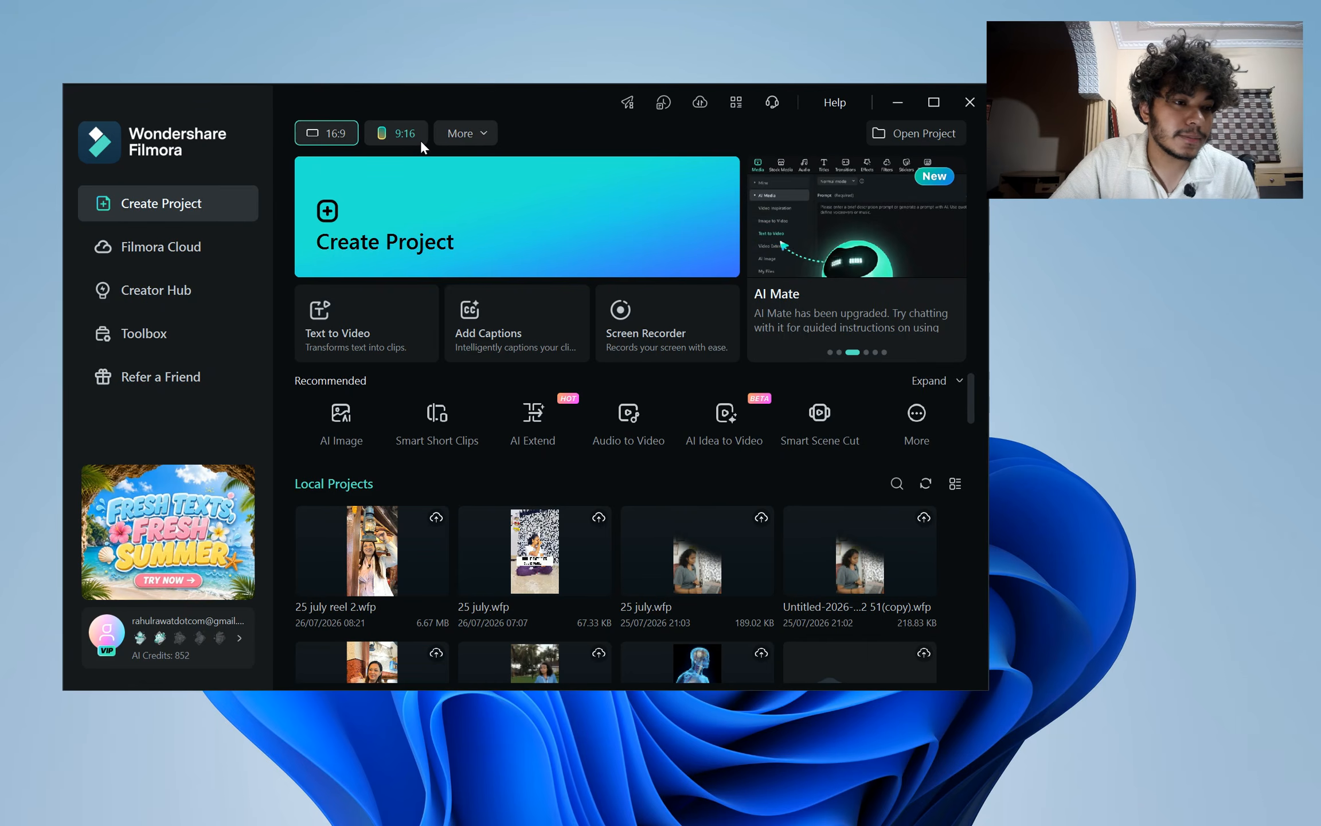
Create a new 16:9 project and open its project settings
click(437, 183)
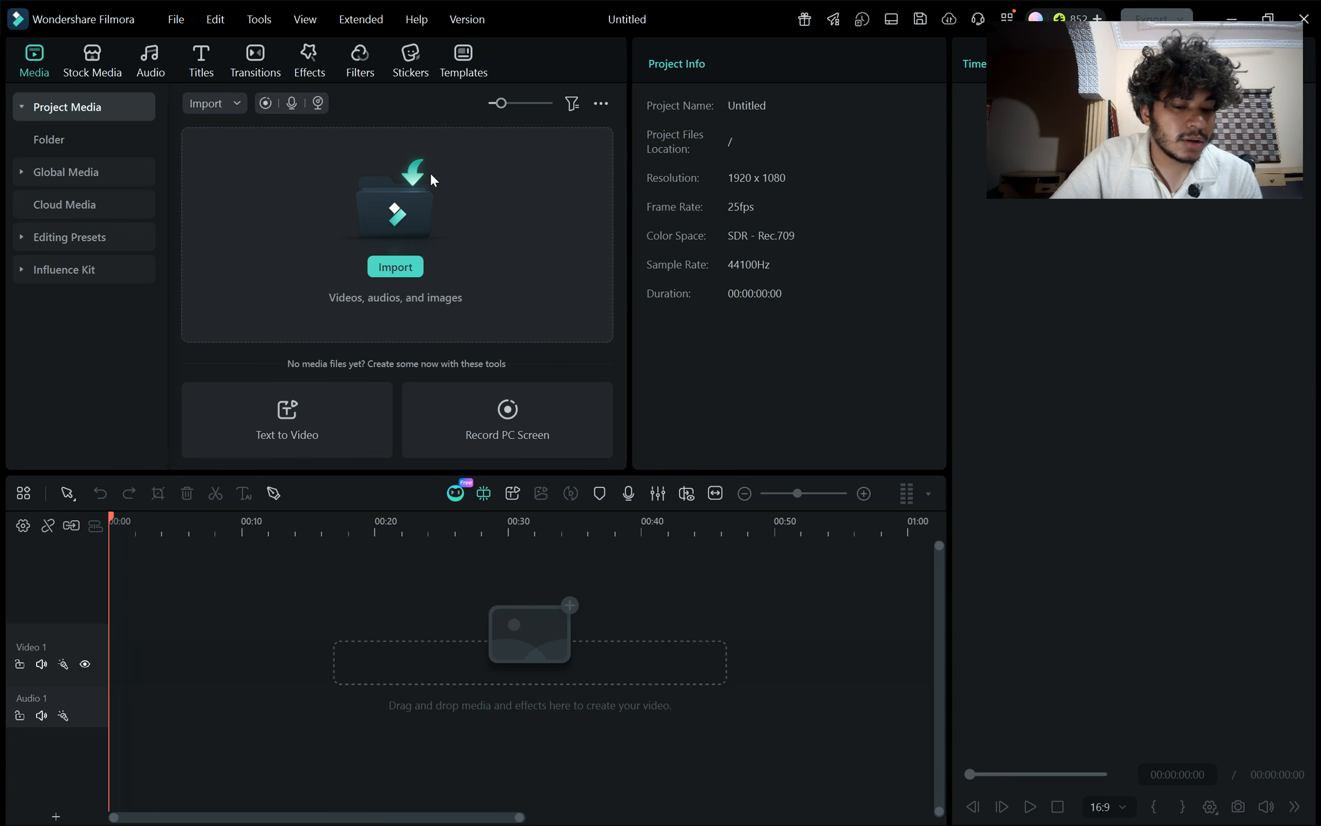
click(177, 20)
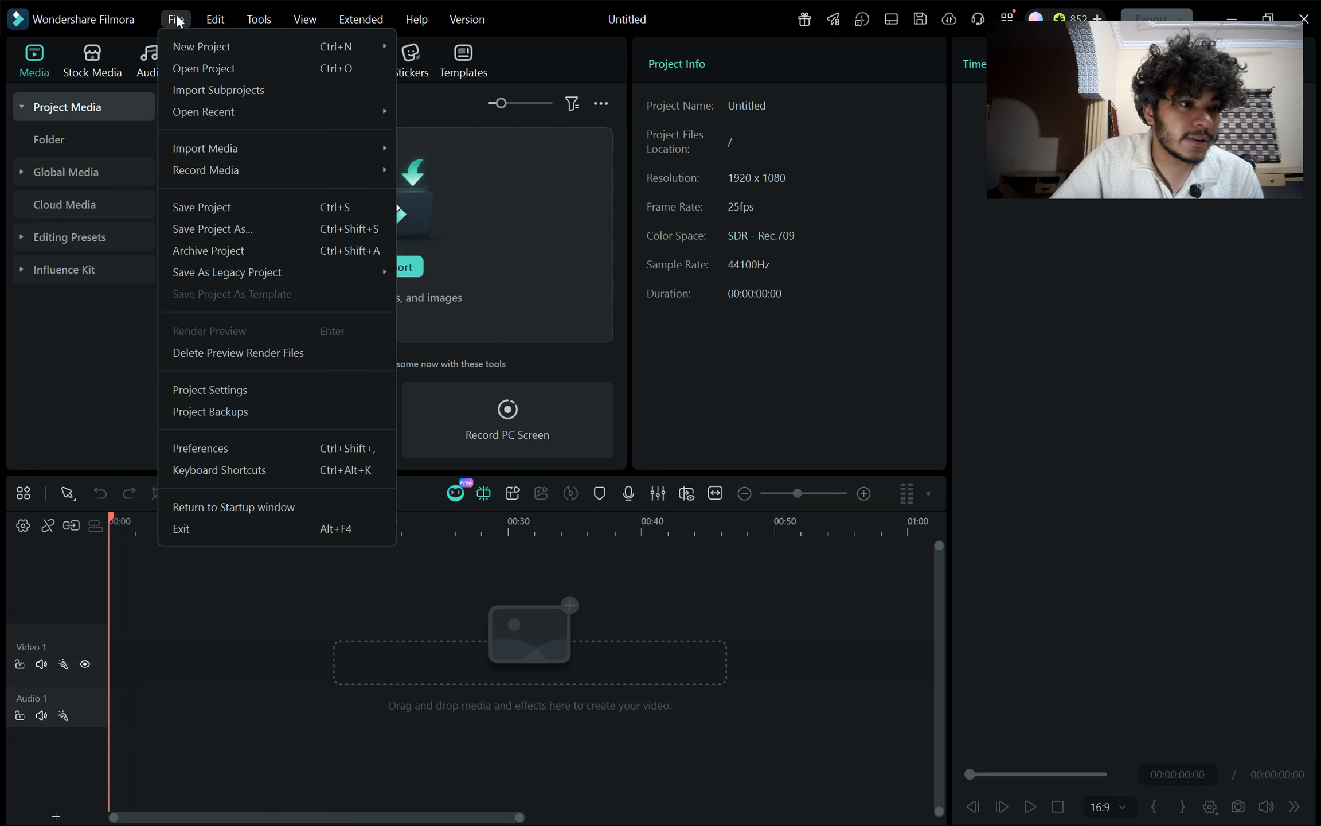
click(217, 401)
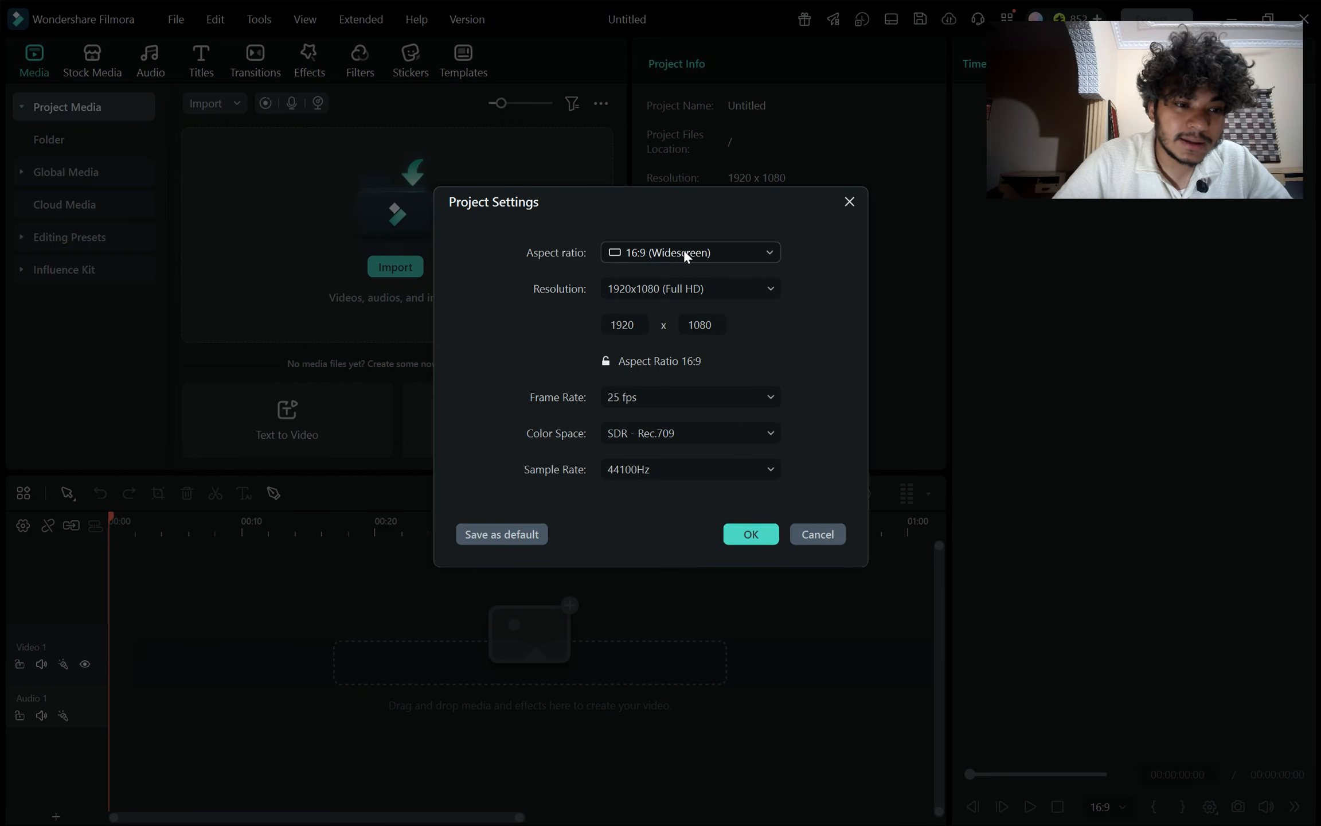
Examine the available aspect ratio, frame rate, color space and sample rate options in the project settings
click(685, 256)
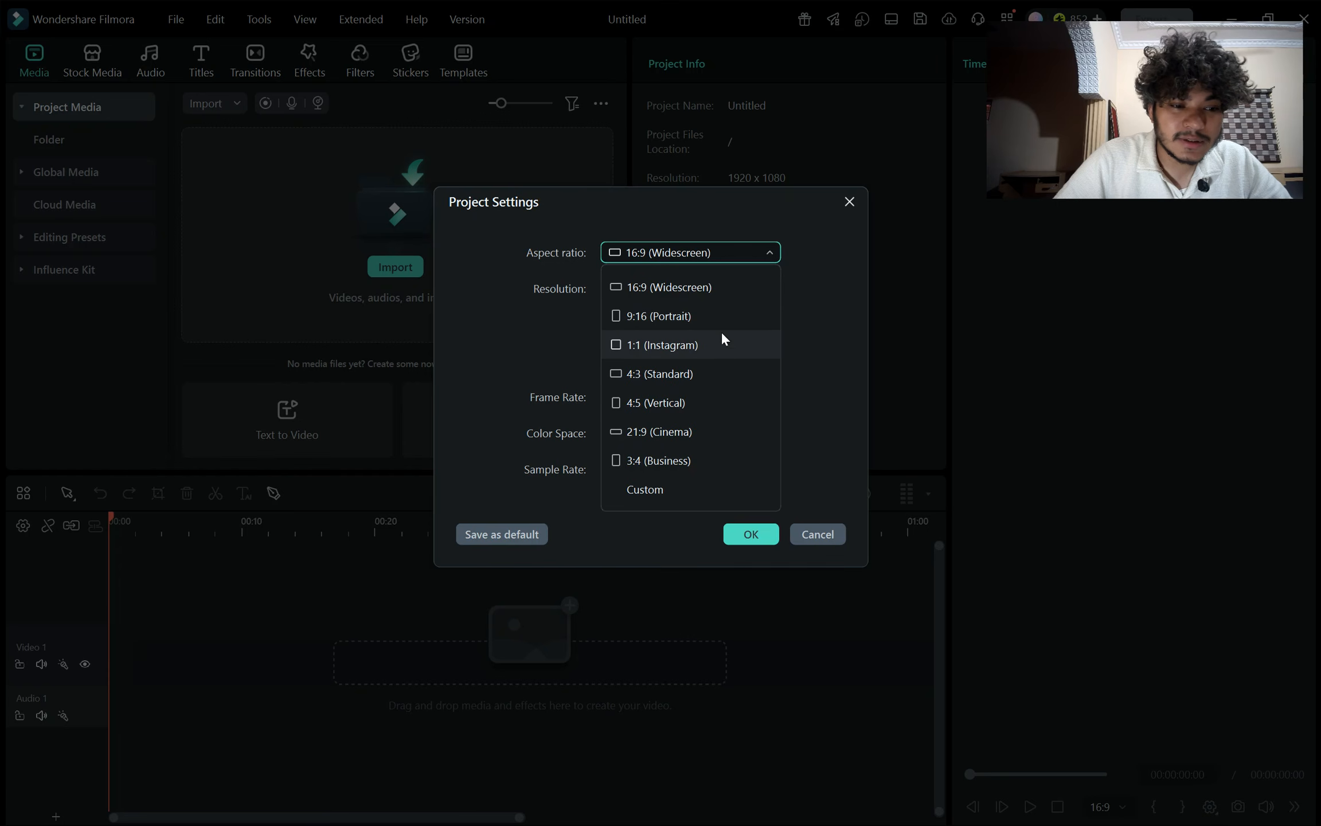
click(828, 297)
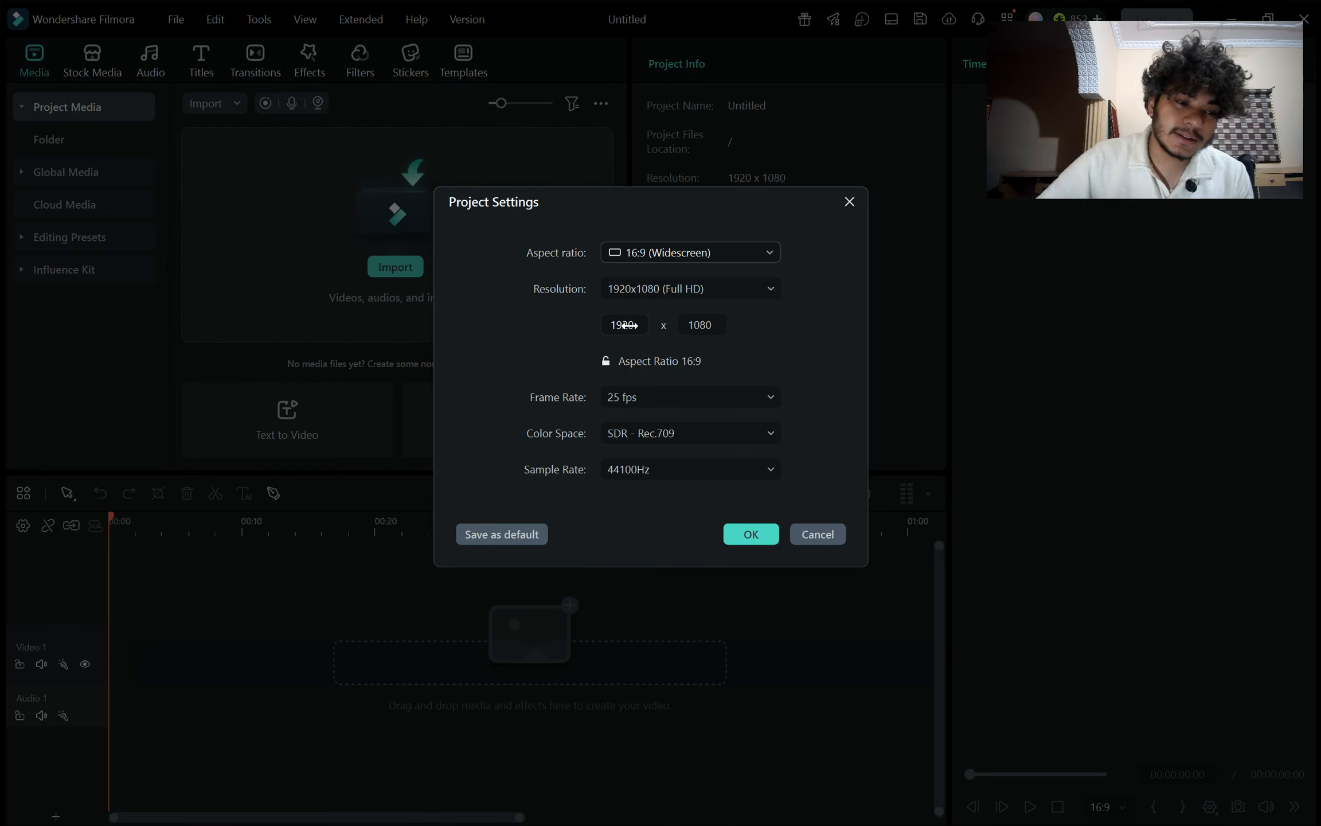
click(674, 401)
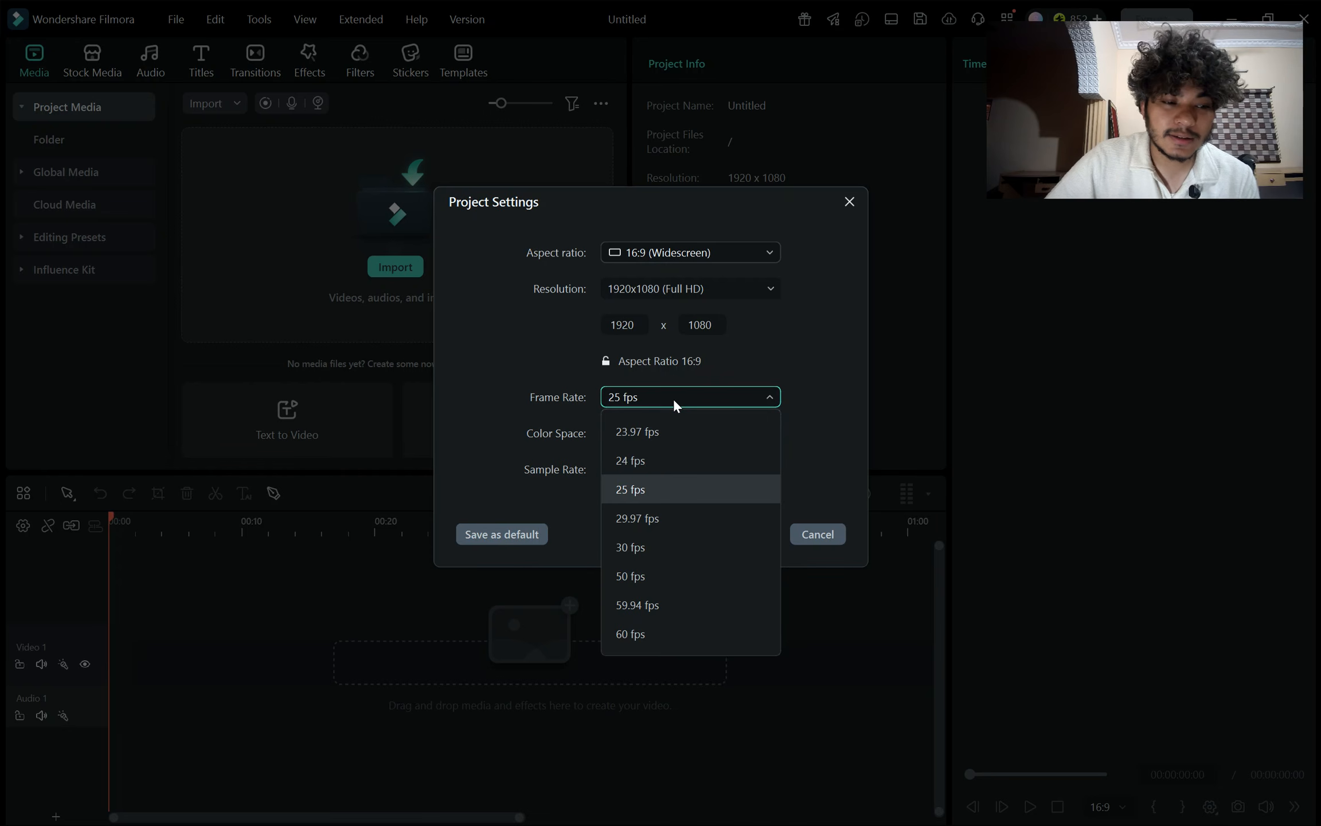
click(808, 344)
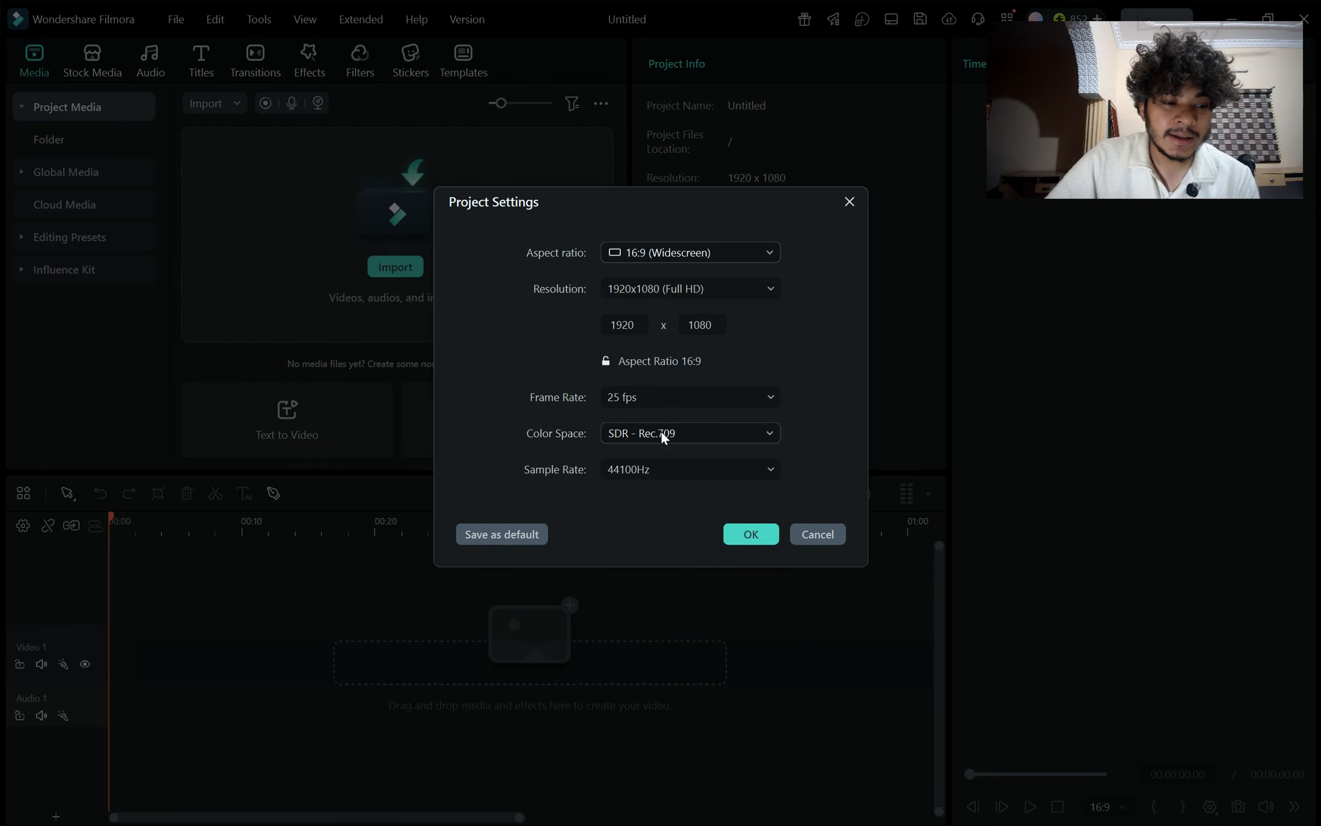
click(646, 439)
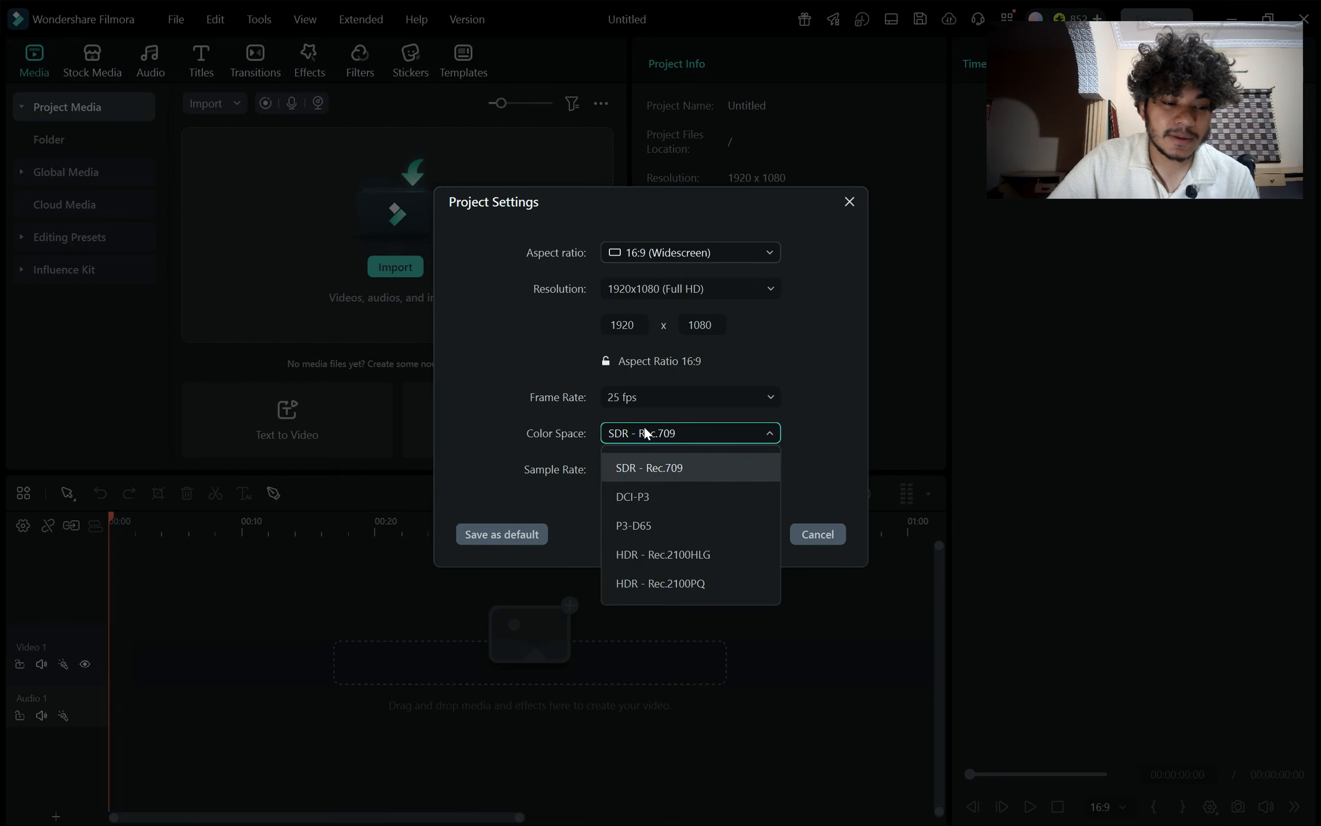
click(566, 471)
click(629, 467)
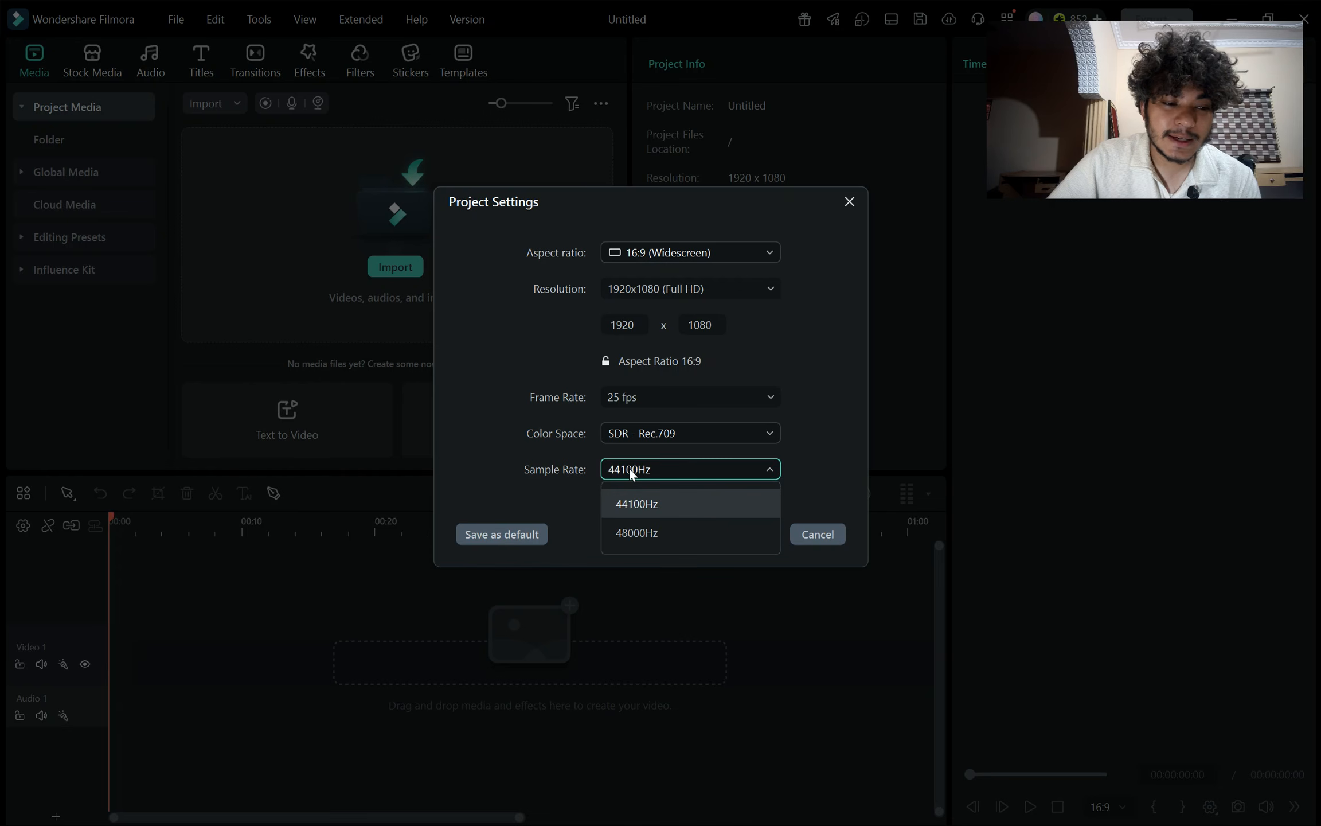
click(846, 425)
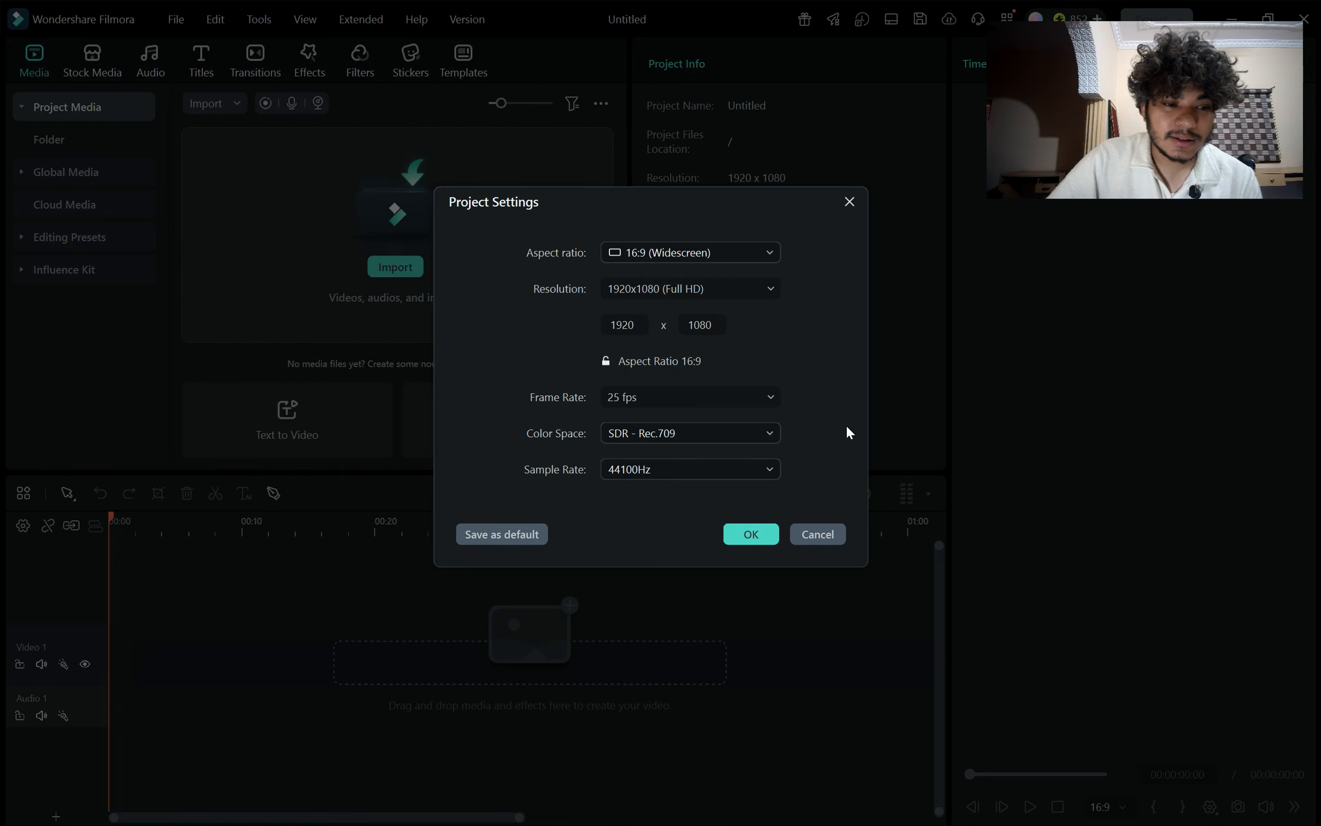
Set the project's aspect ratio to 9:16 (Portrait) and apply the project settings
click(685, 258)
click(685, 313)
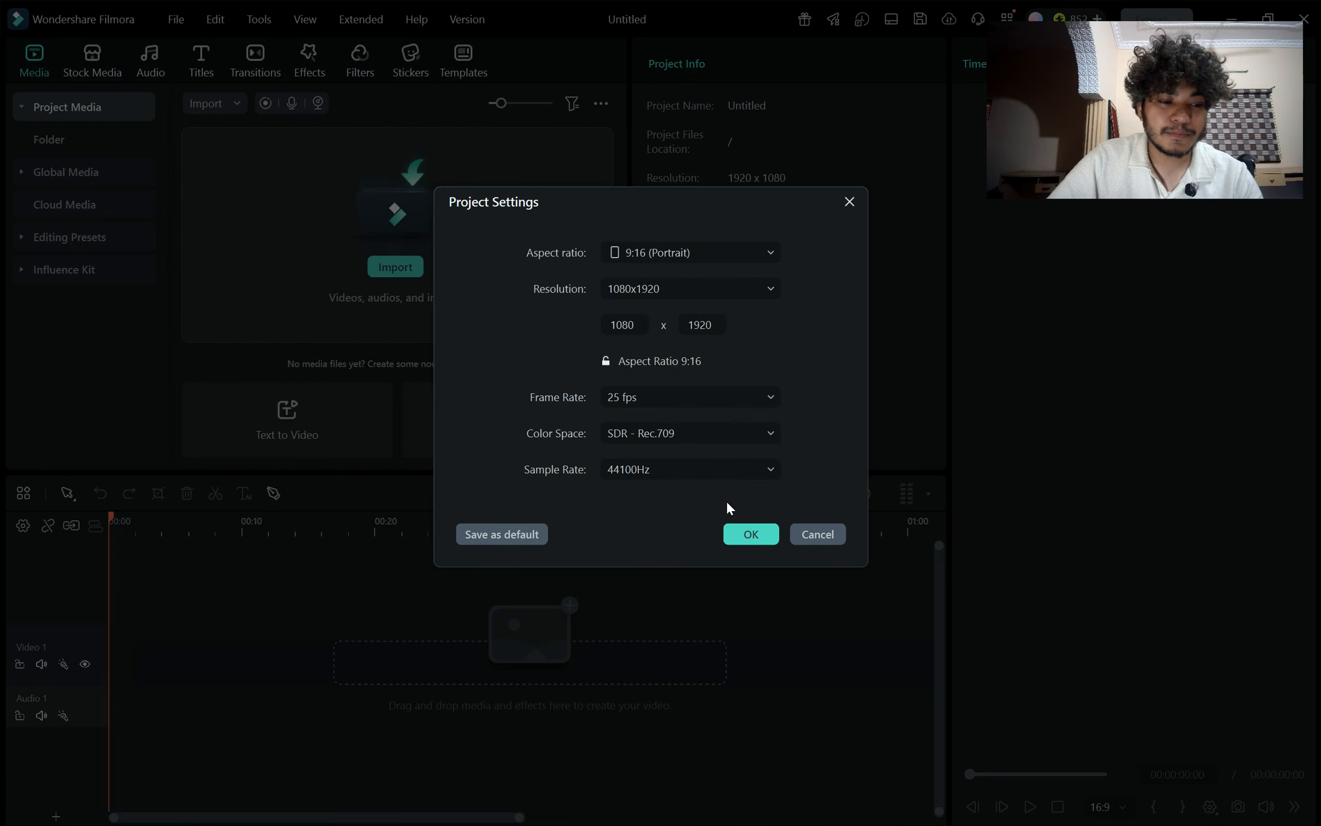
click(746, 538)
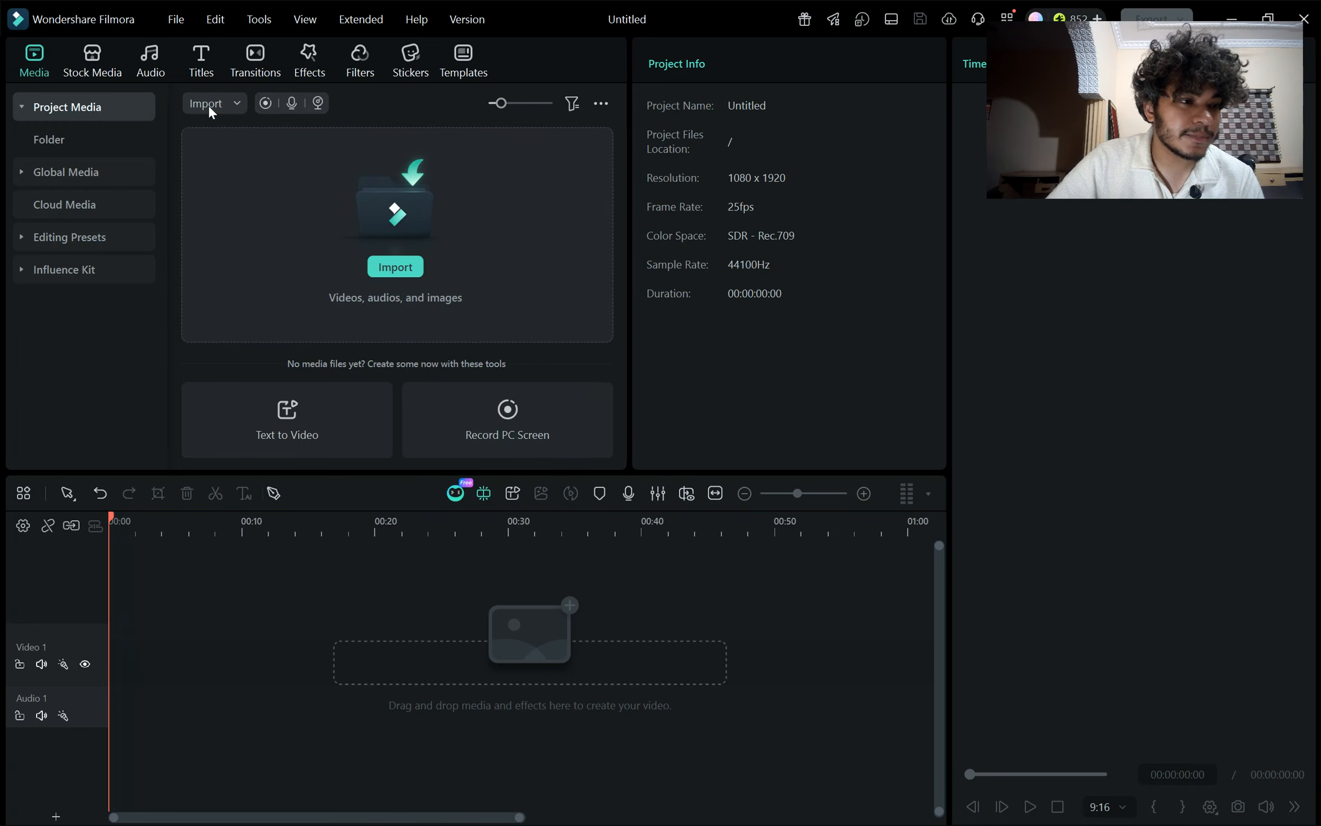
Import the video teaser 1 version 2 and place it at the start of Video 1, keeping the project settings at 1080x1920 25fps
click(209, 105)
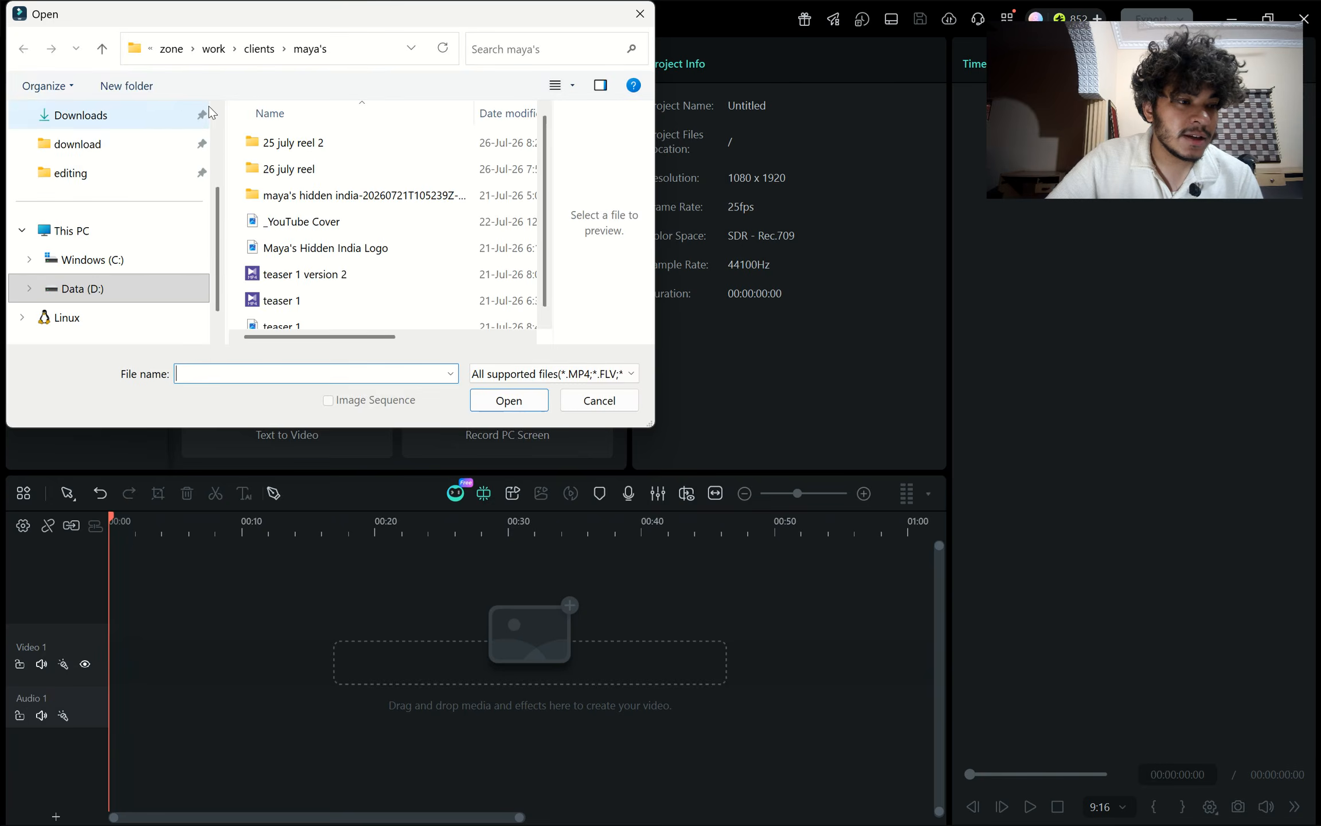
click(330, 275)
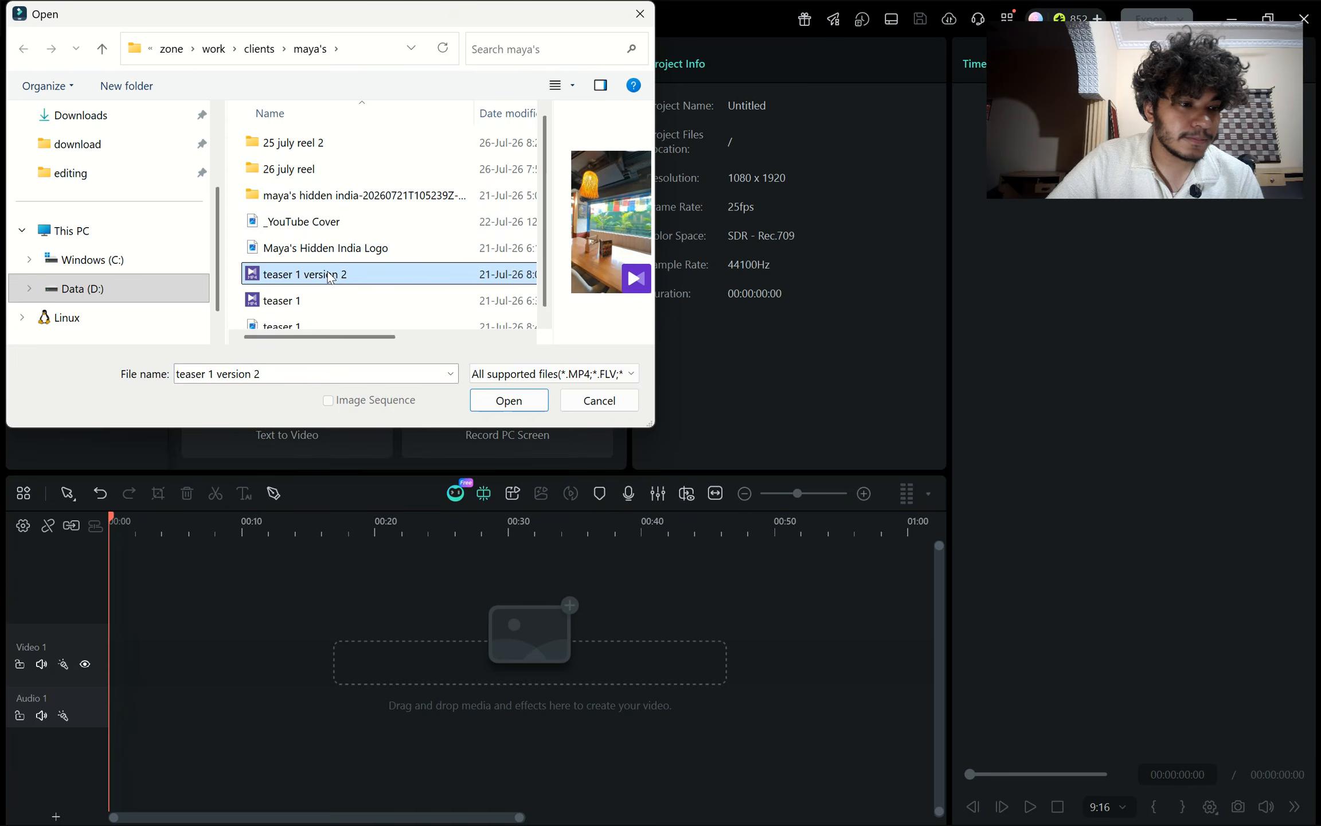
click(508, 400)
drag(374, 246, 108, 681)
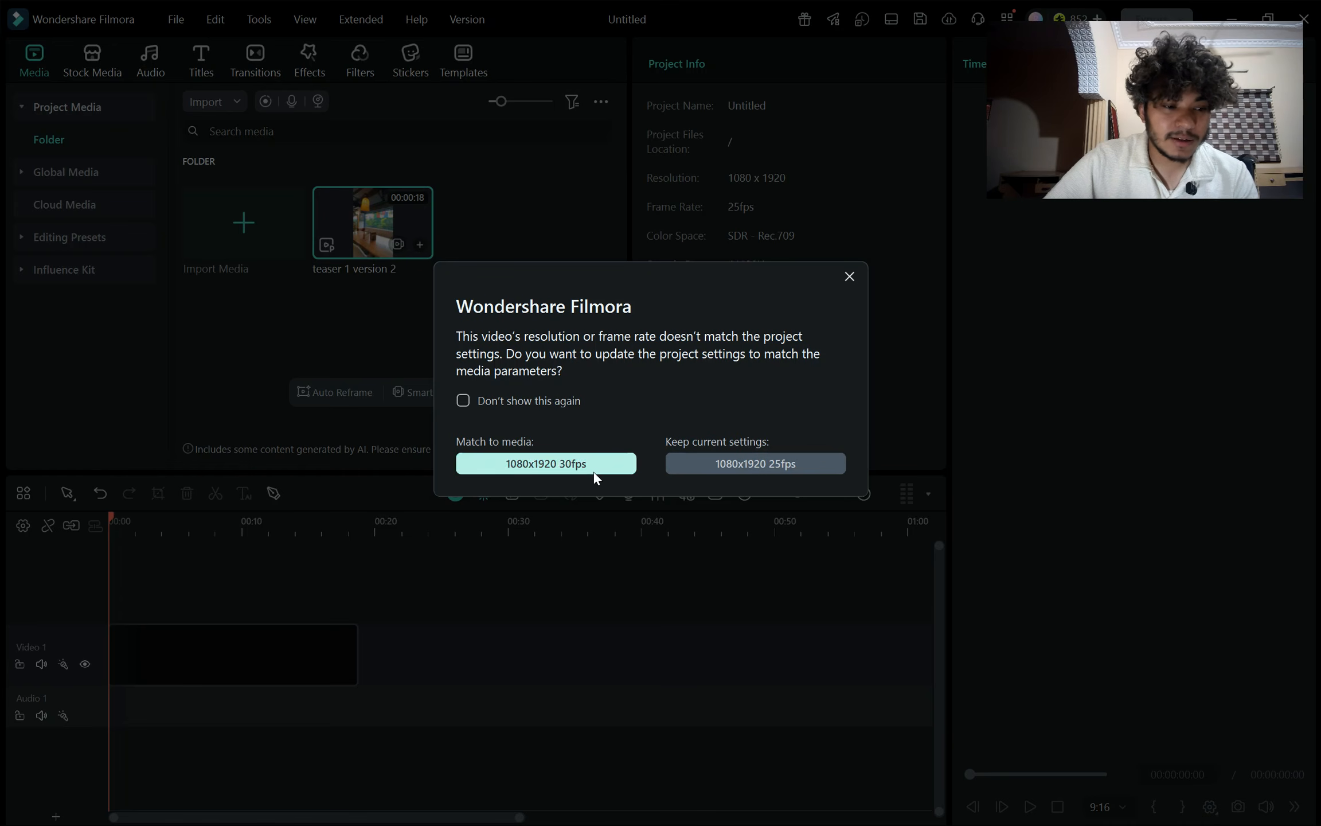
click(744, 460)
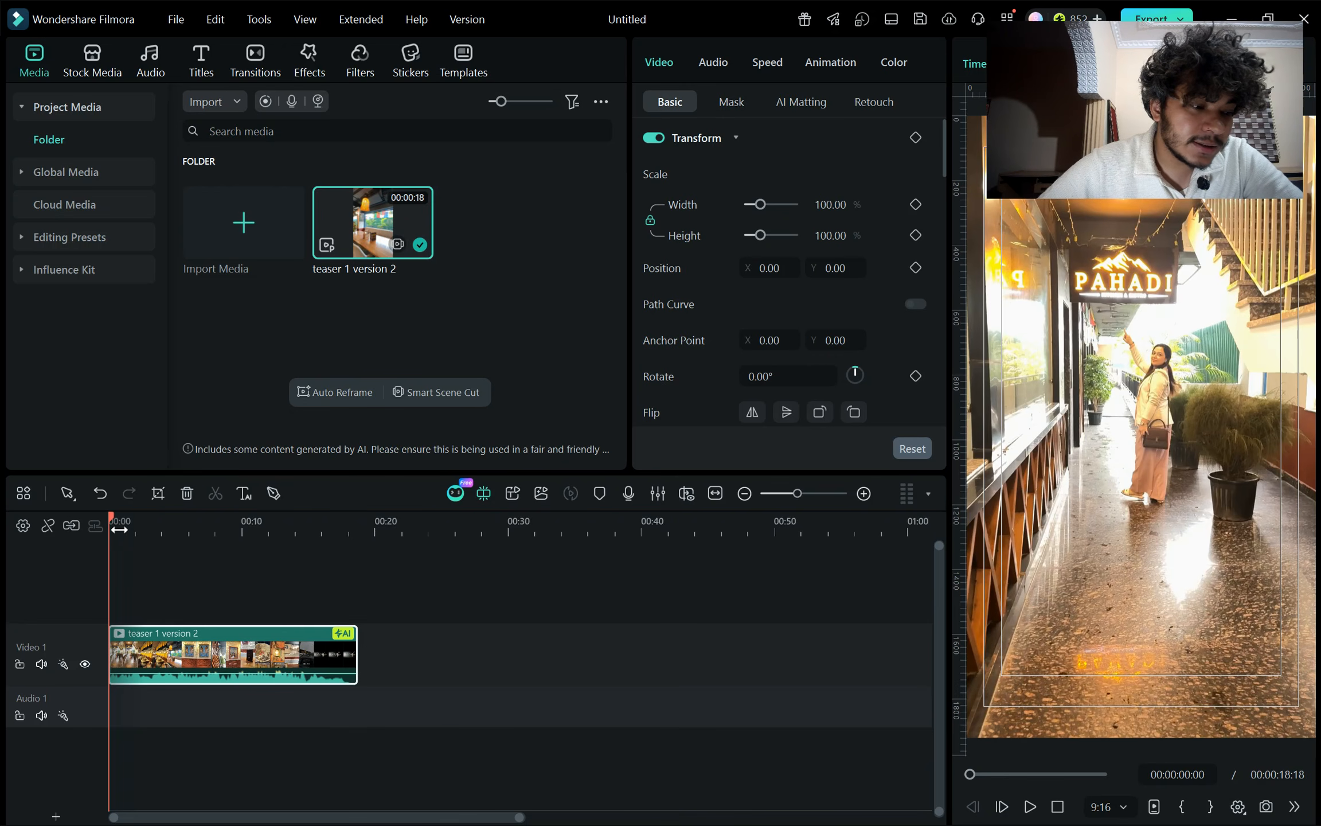
Detach the audio from the teaser 1 version 2 clip on the timeline
drag(353, 654, 484, 649)
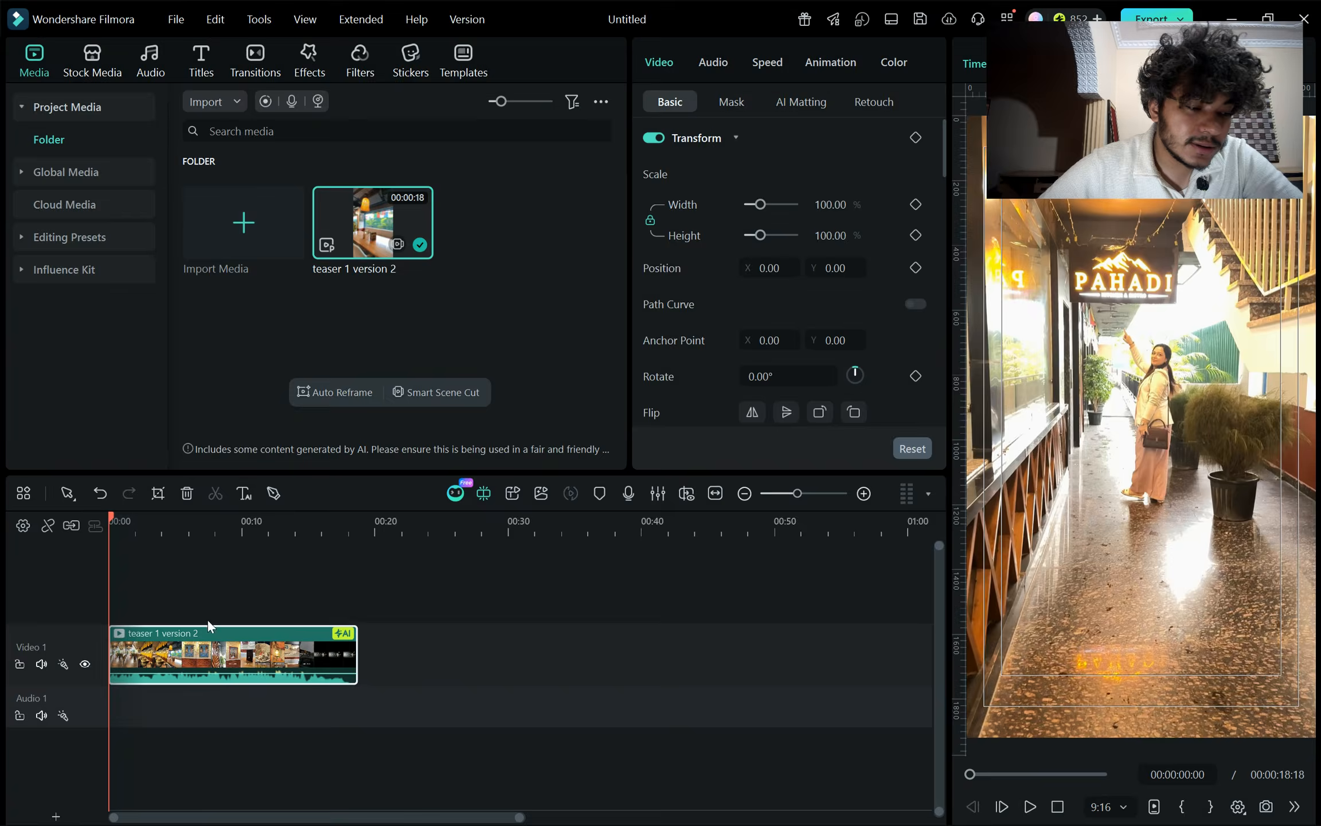
drag(115, 525, 168, 535)
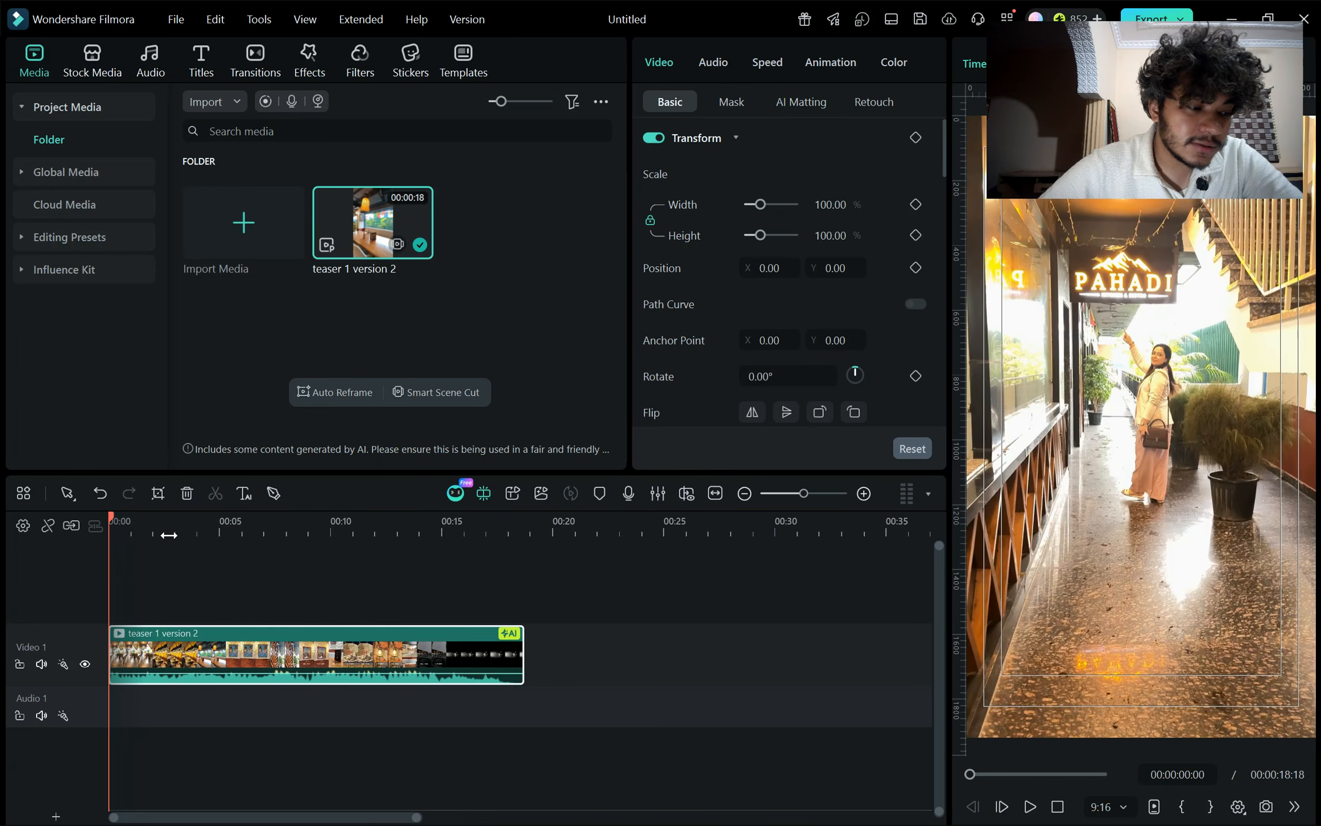
right_click(206, 638)
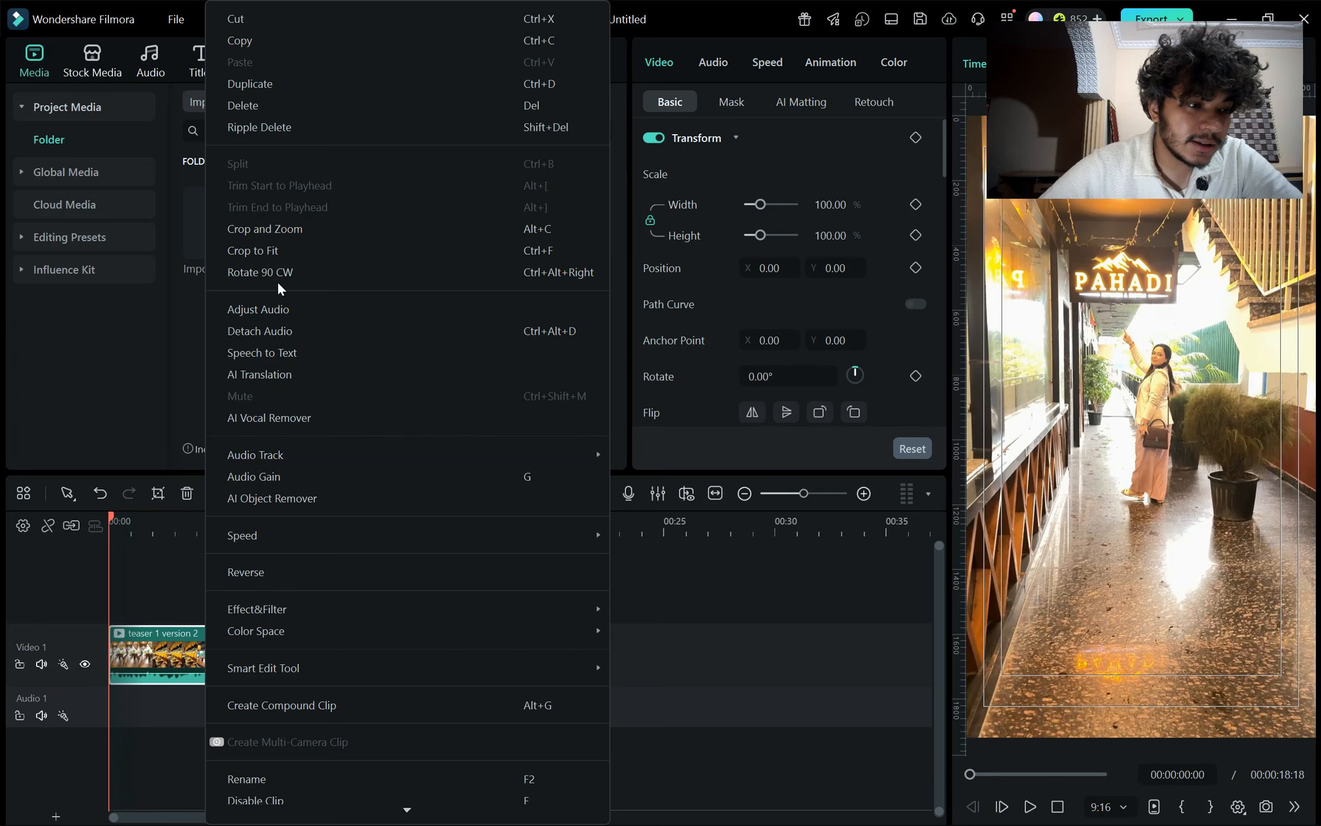
click(292, 327)
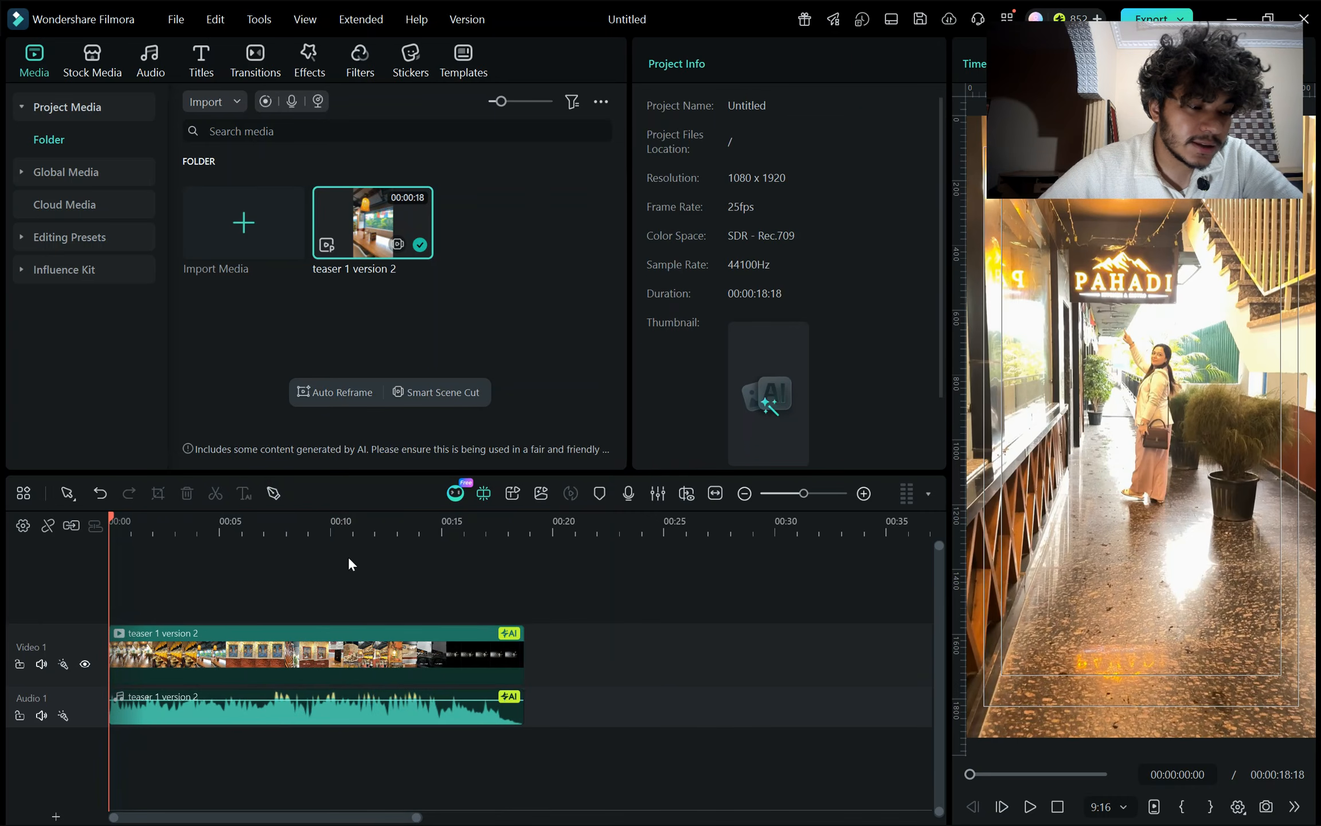
Move the playhead to 00:00:02:04 on the timeline, scrubbing through the opening shots of the clip
click(265, 709)
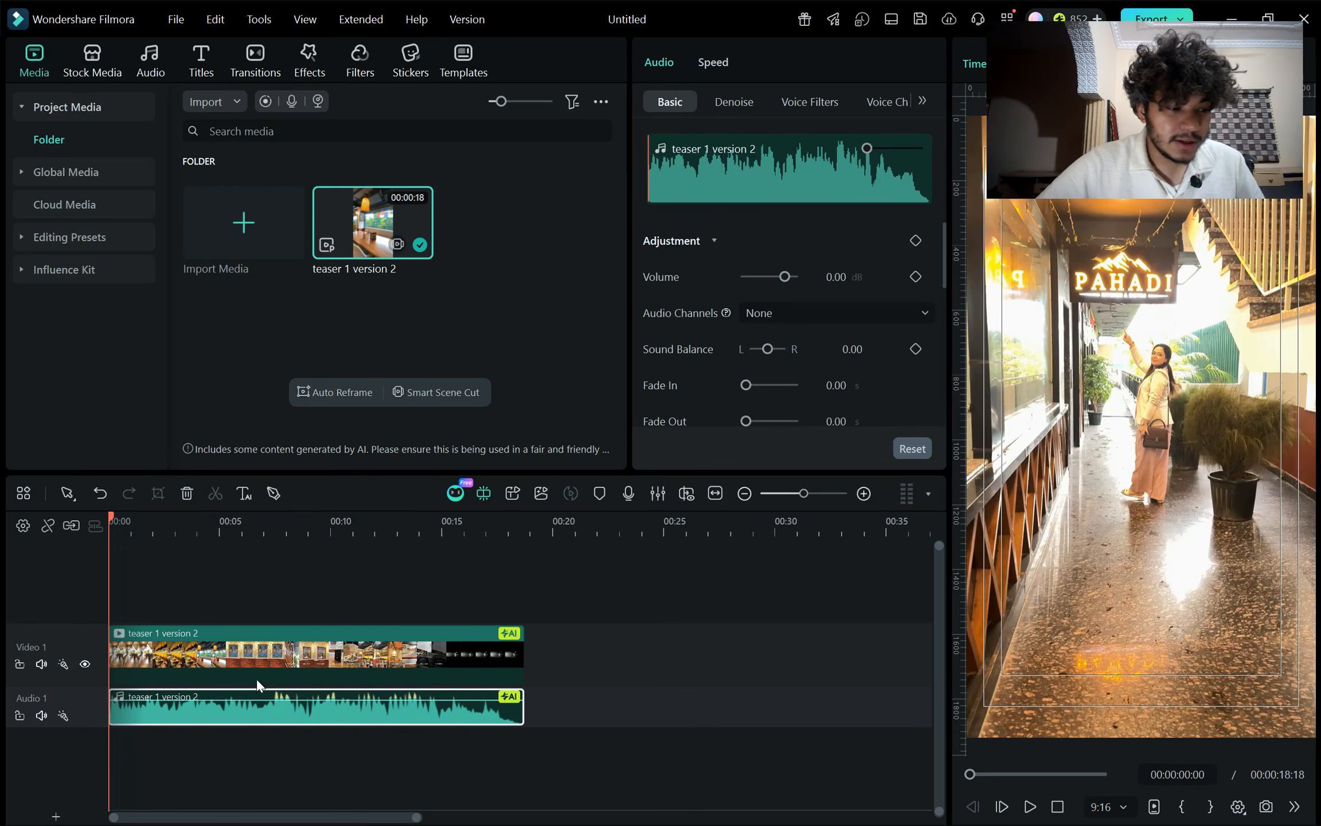
scroll(180, 543, up, 3)
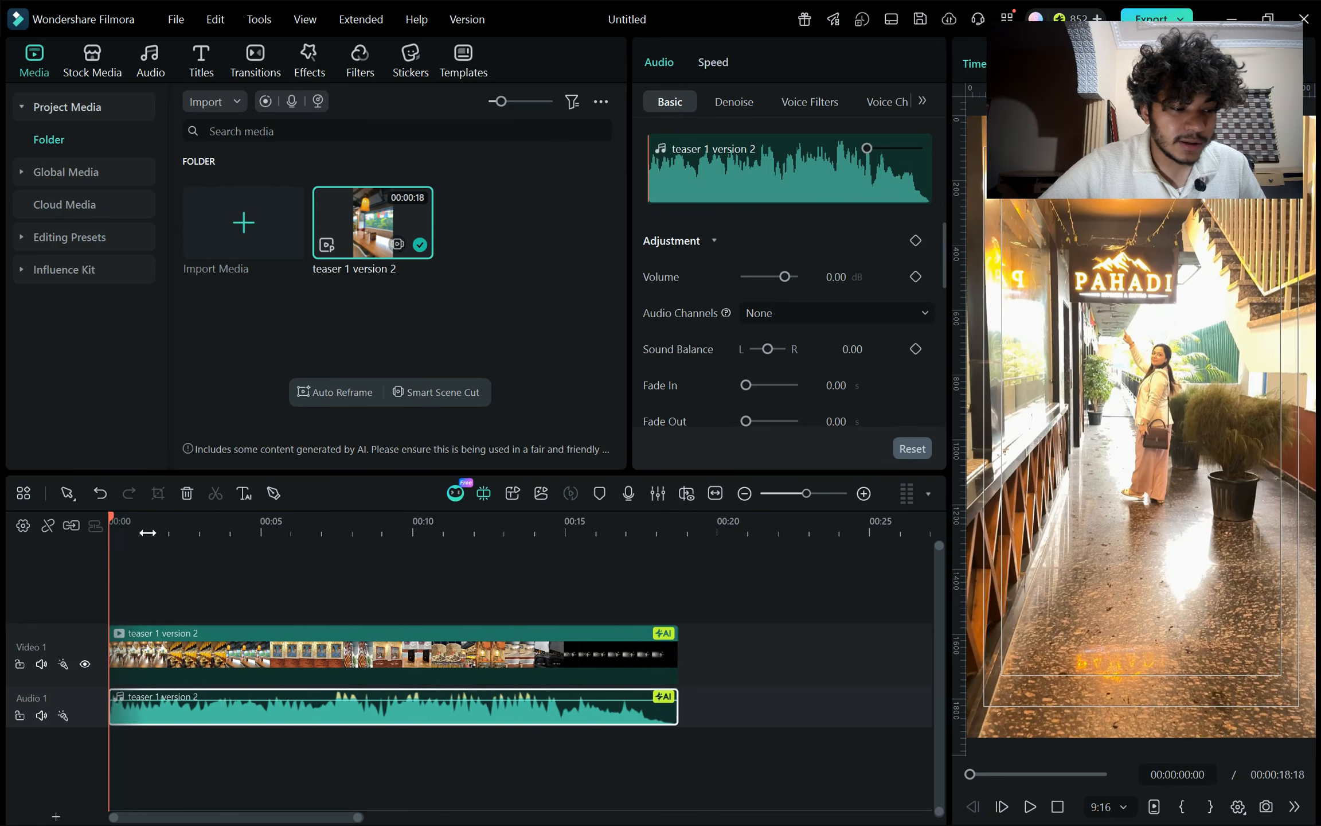
scroll(180, 543, down, 1)
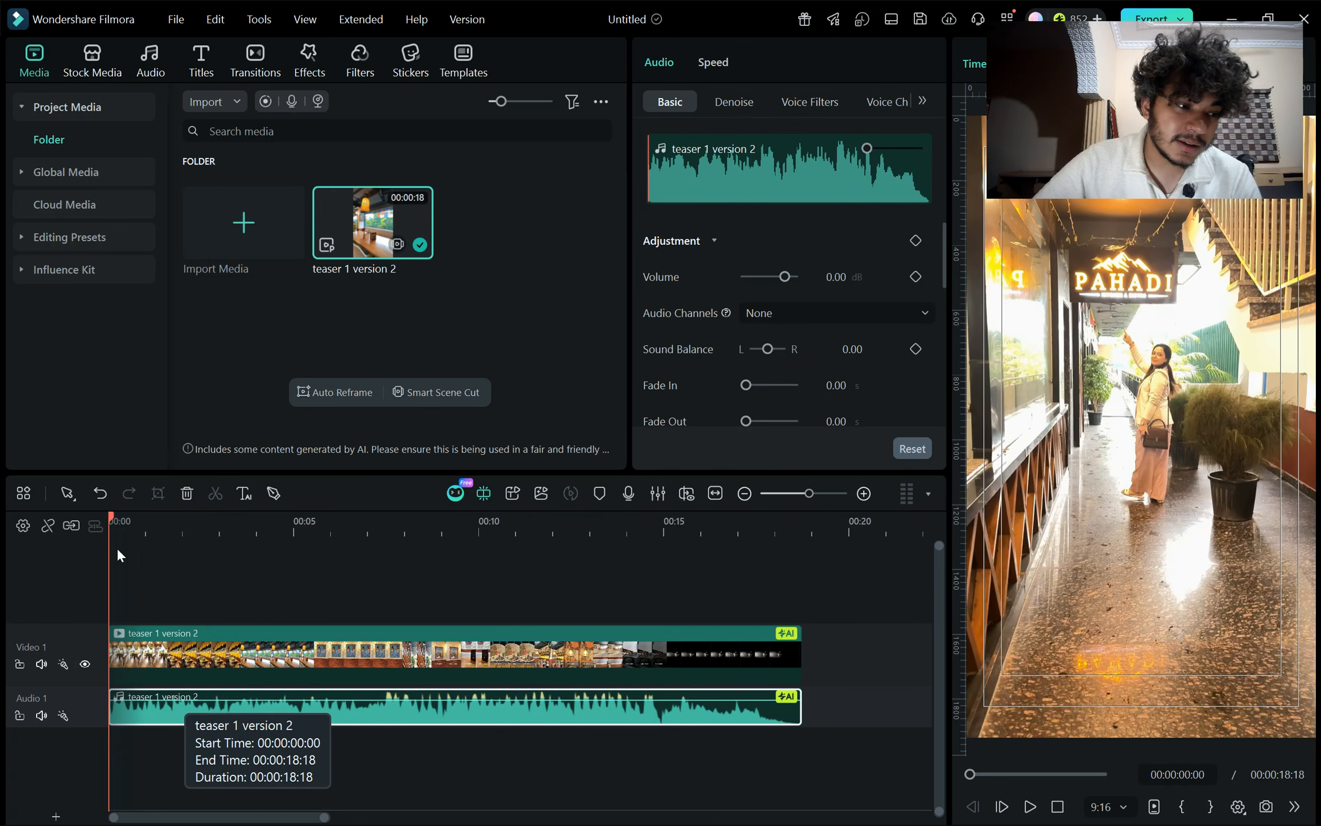
drag(114, 539, 154, 541)
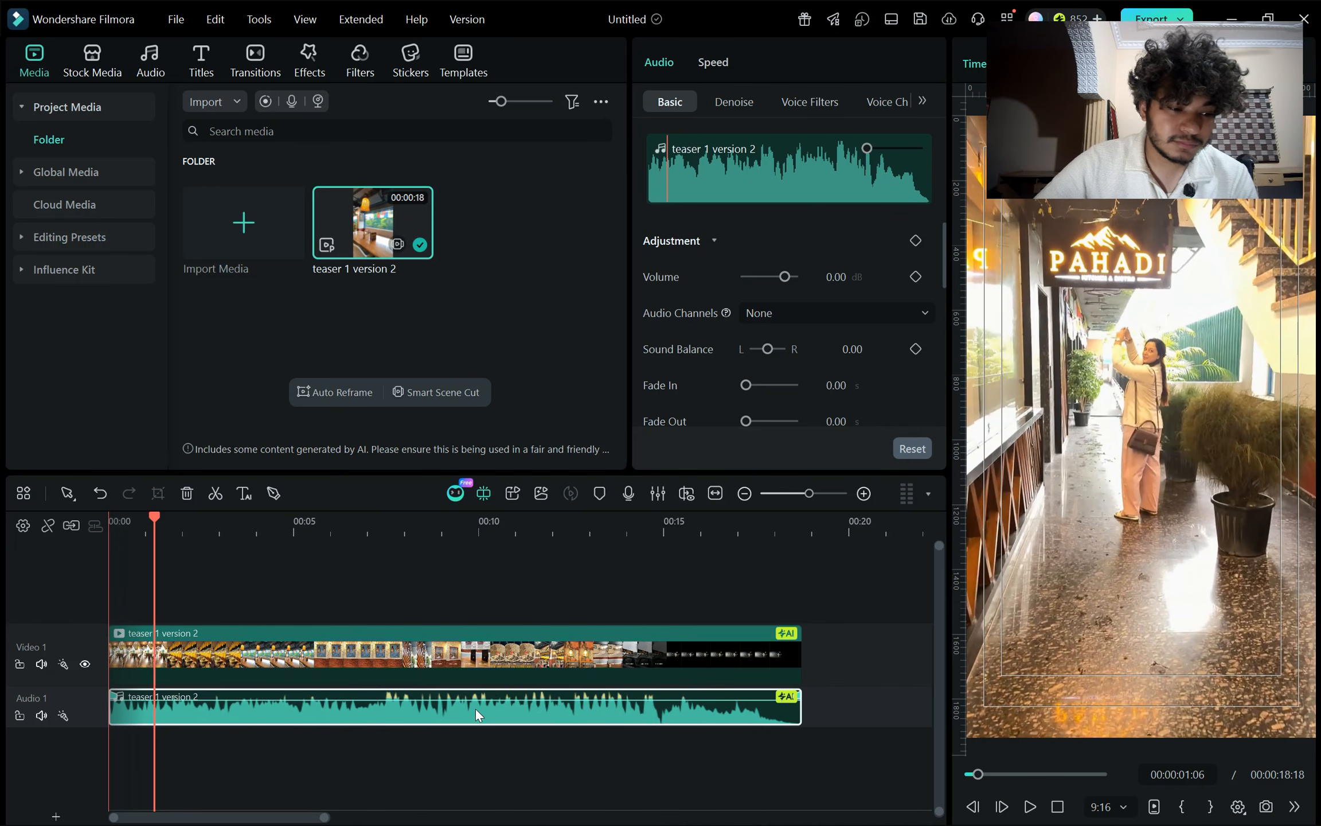
click(265, 632)
drag(156, 531, 189, 541)
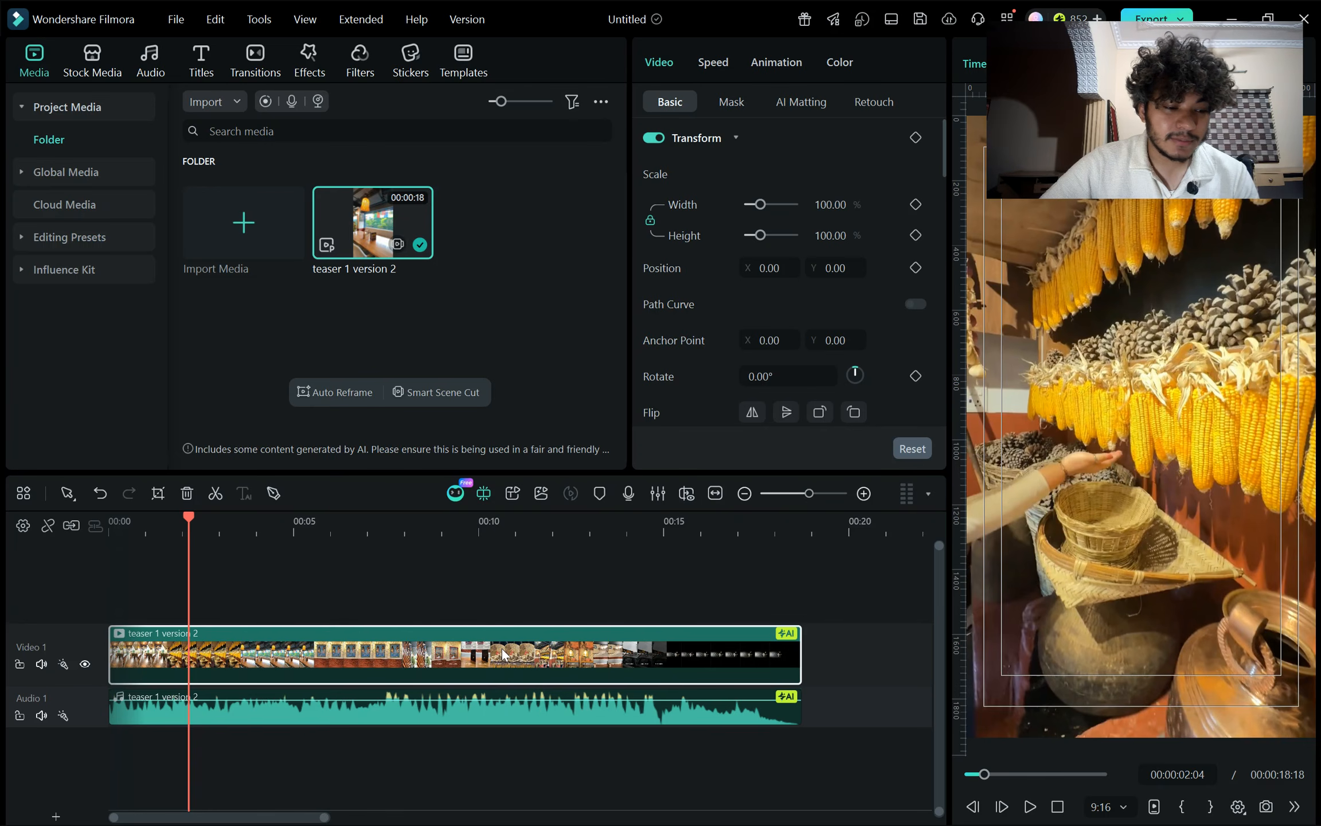
Compare the properties available for the detached audio clip and the video clip on the timeline
click(506, 706)
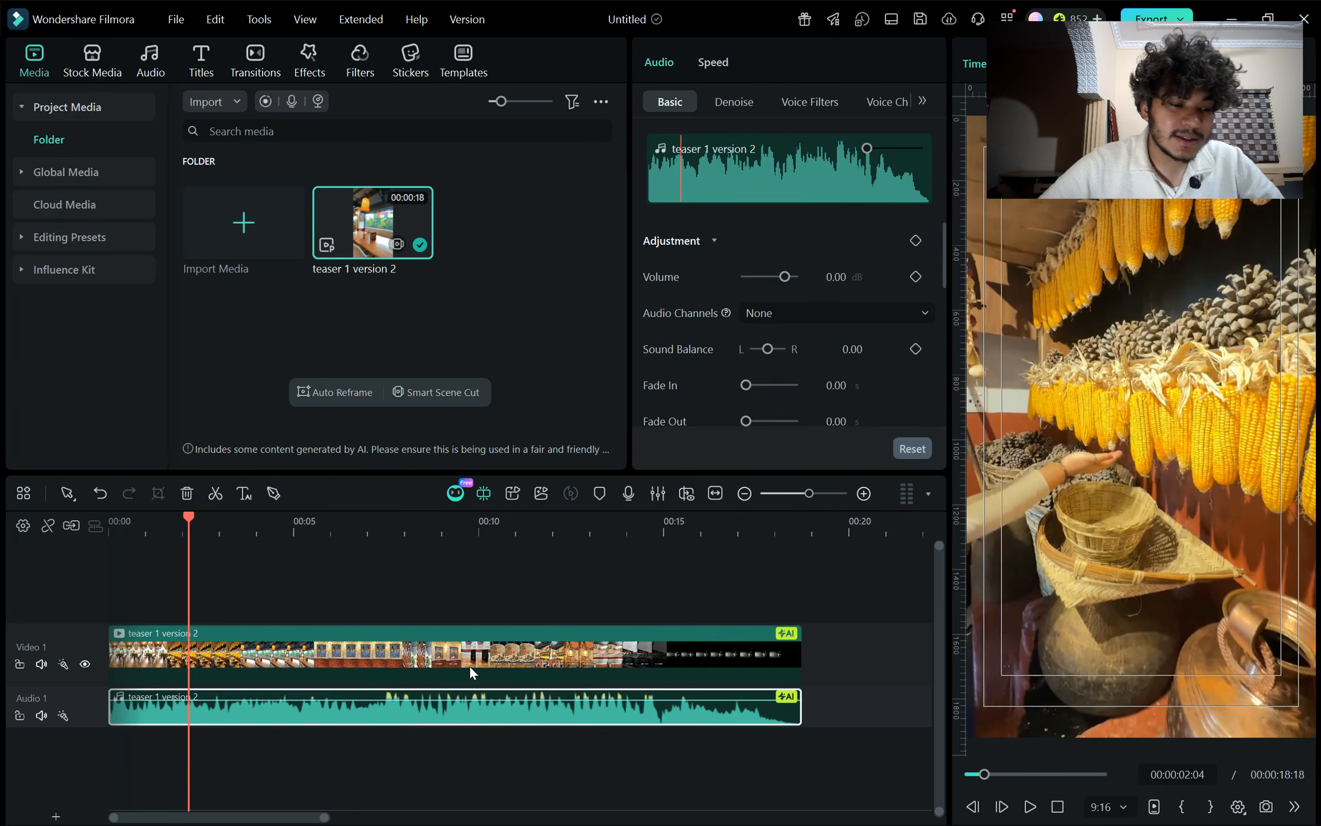
click(471, 650)
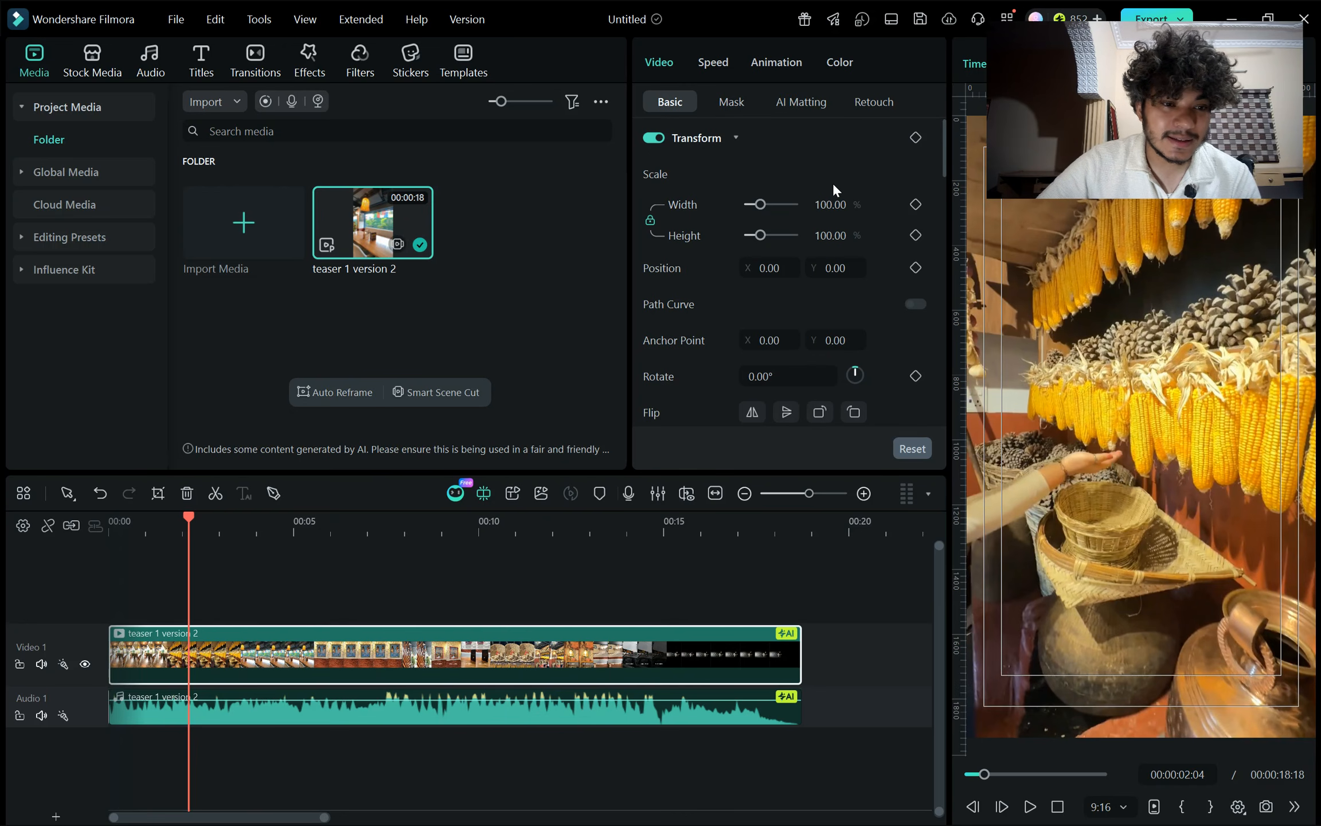
click(519, 700)
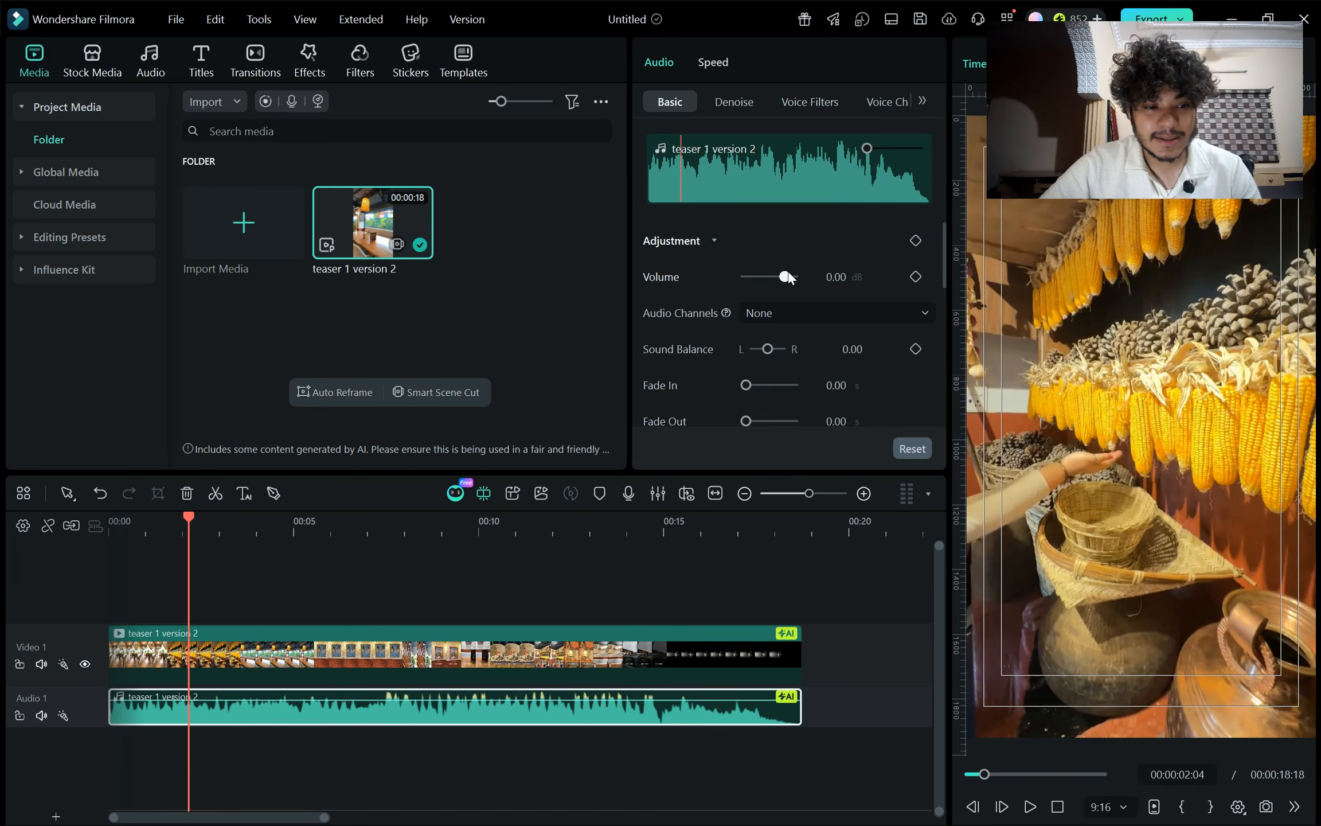
Look through the audio clip's basic settings, collapsing Adjustment, AI Voice Enhancer, Auto Normalization and AI Vocal Remover
scroll(823, 360, down, 3)
scroll(858, 291, up, 3)
click(715, 240)
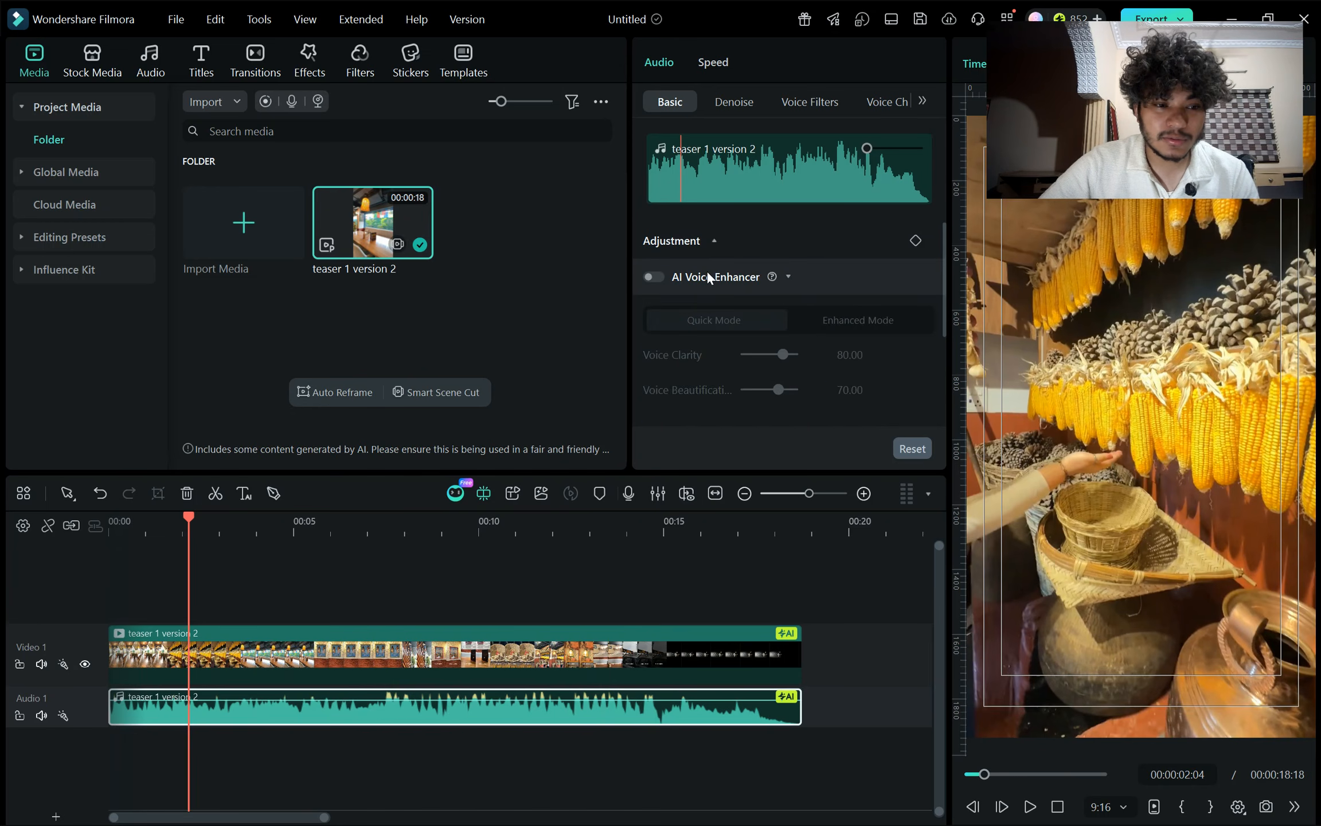
click(790, 277)
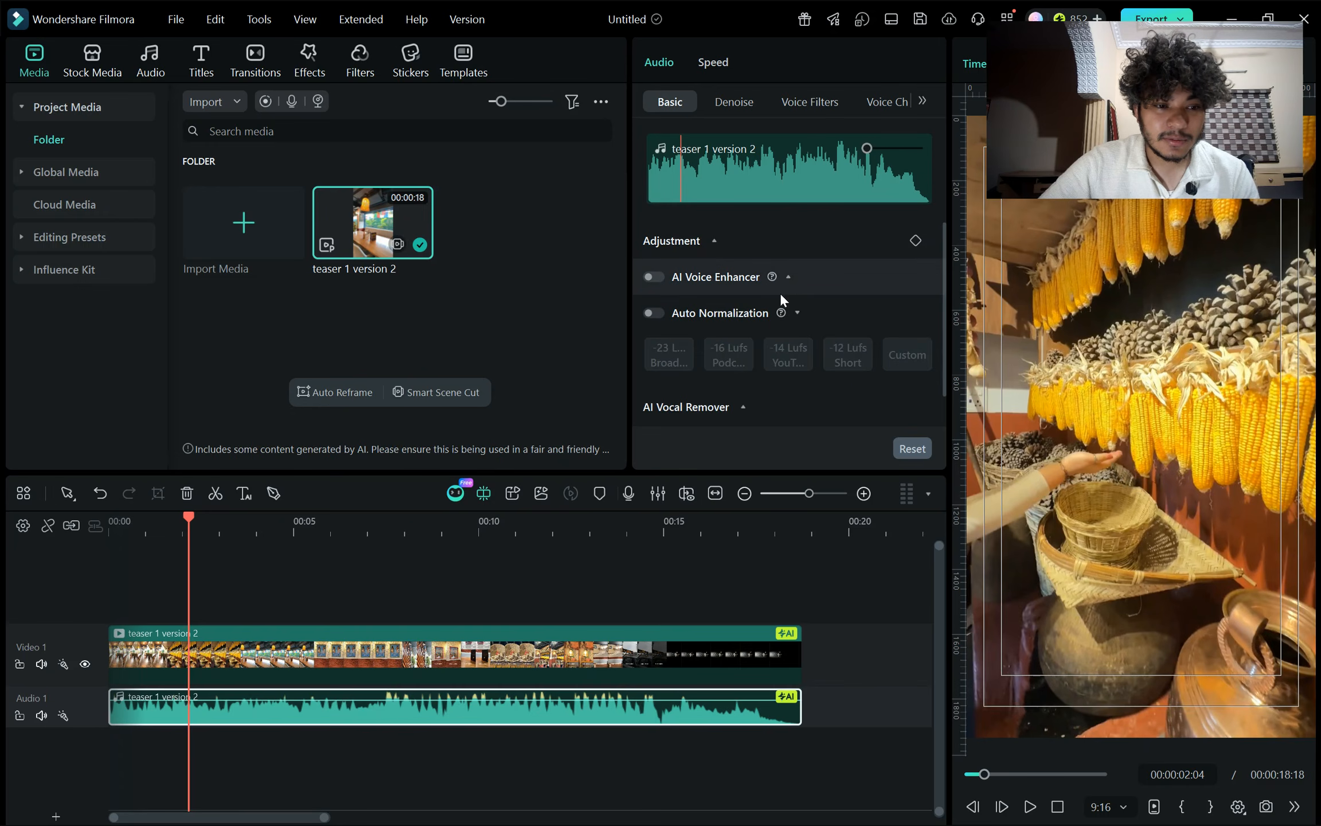
click(798, 311)
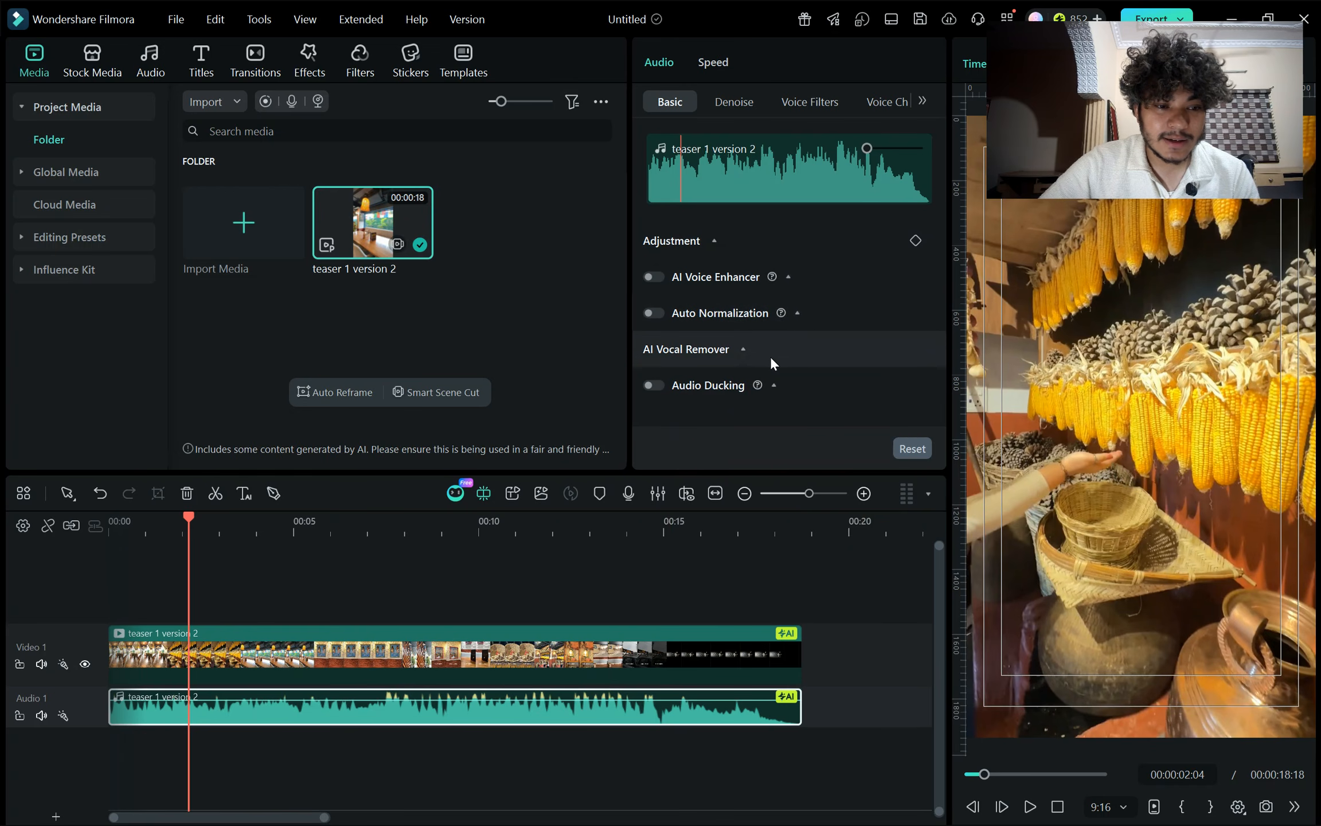
click(748, 348)
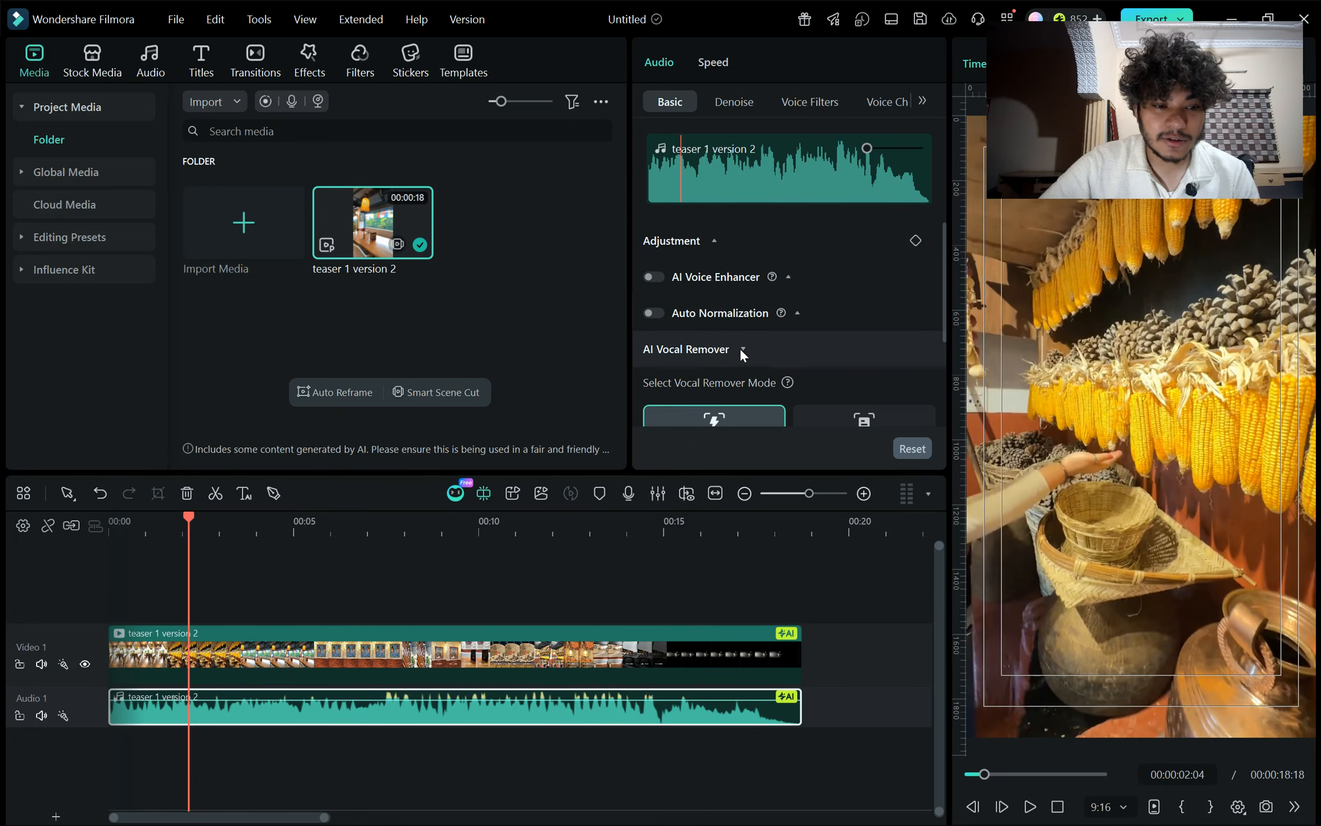
click(740, 348)
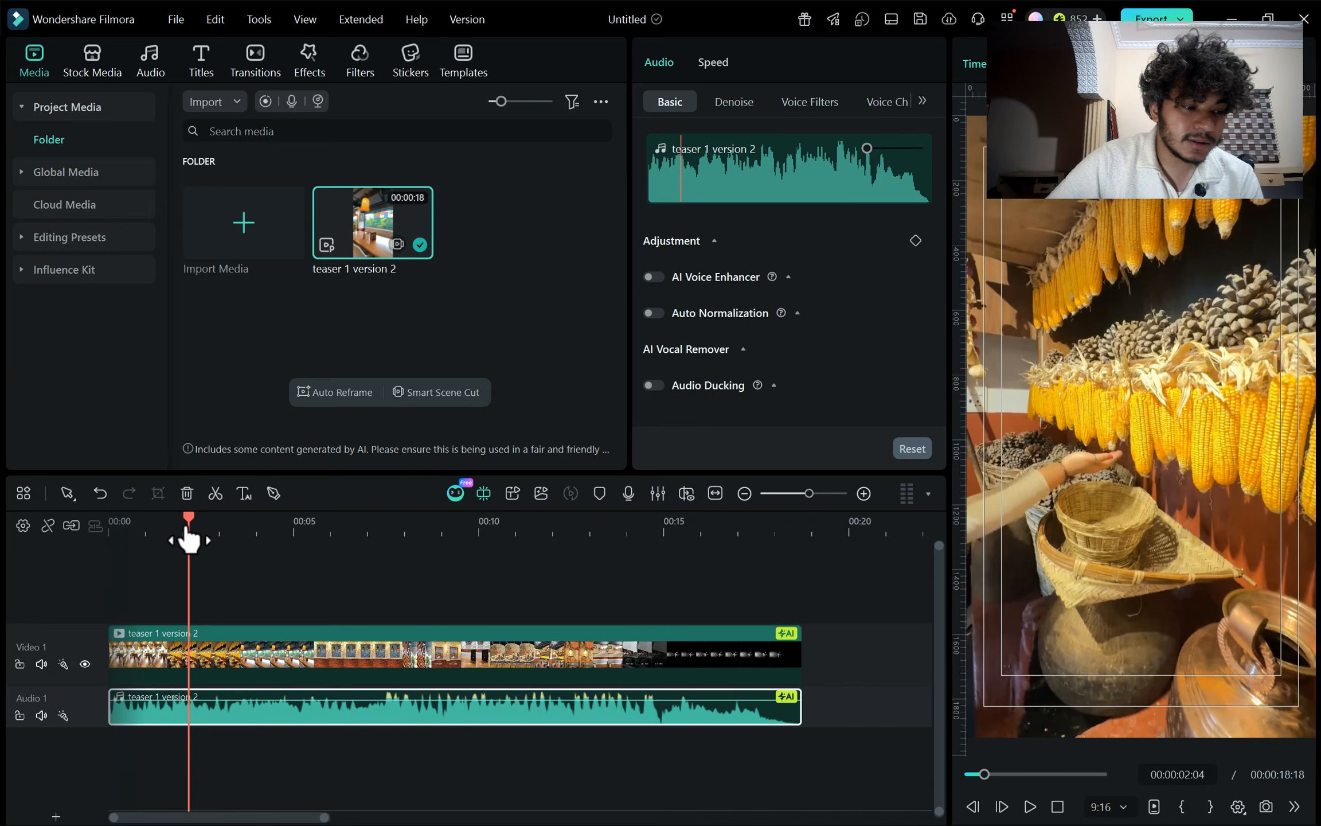
Scrub through the opening shots, play the timeline from the start and stop playback at 00:00:03:02
drag(185, 531, 150, 540)
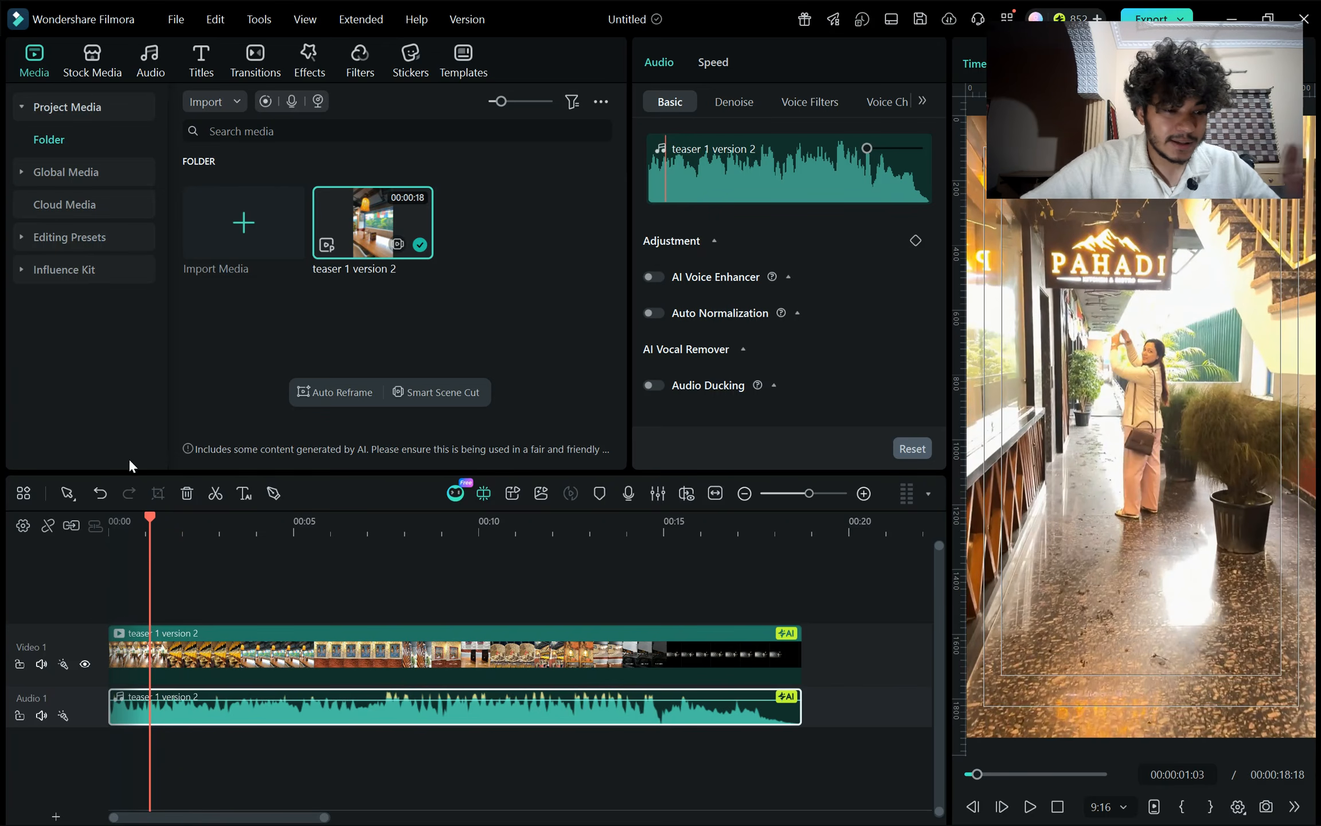
drag(144, 518, 178, 560)
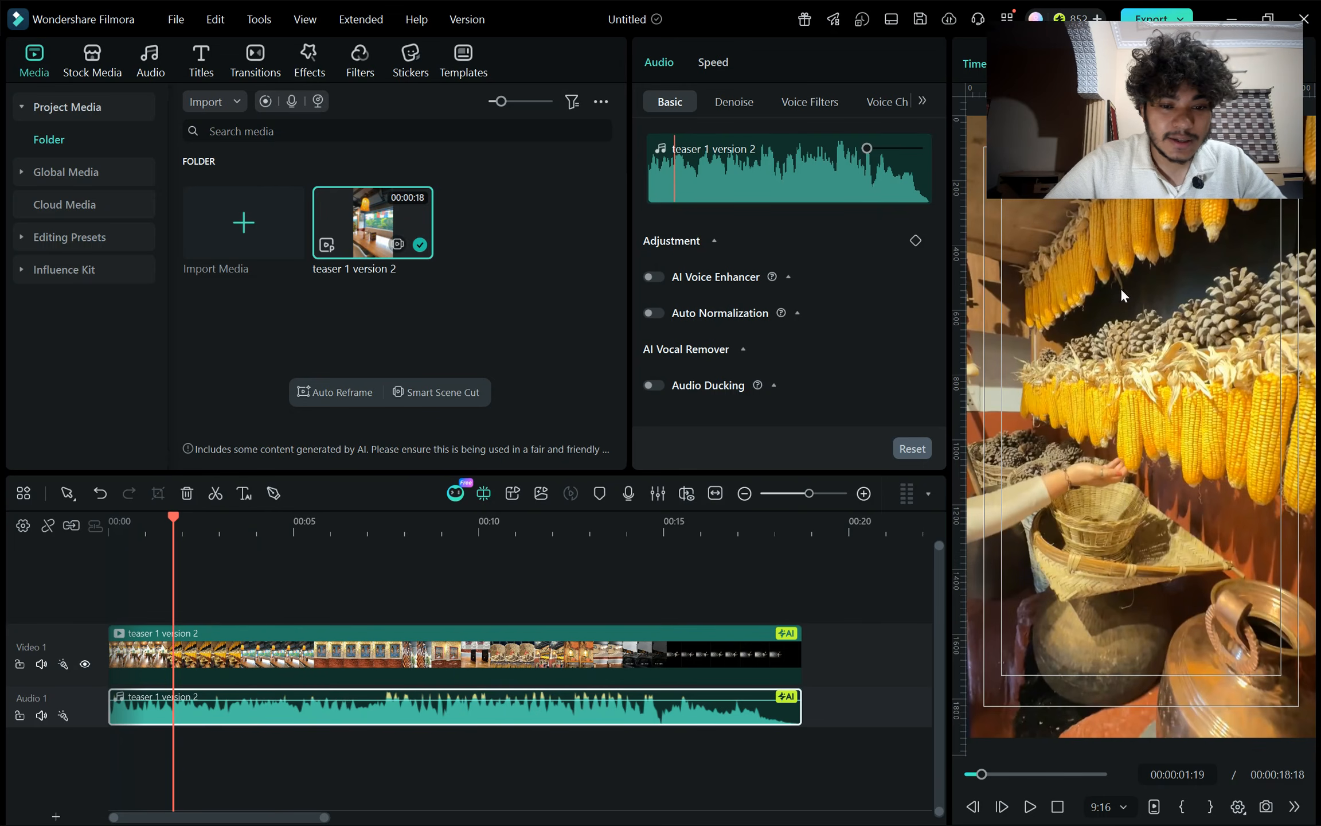
drag(172, 539, 23, 556)
key(space)
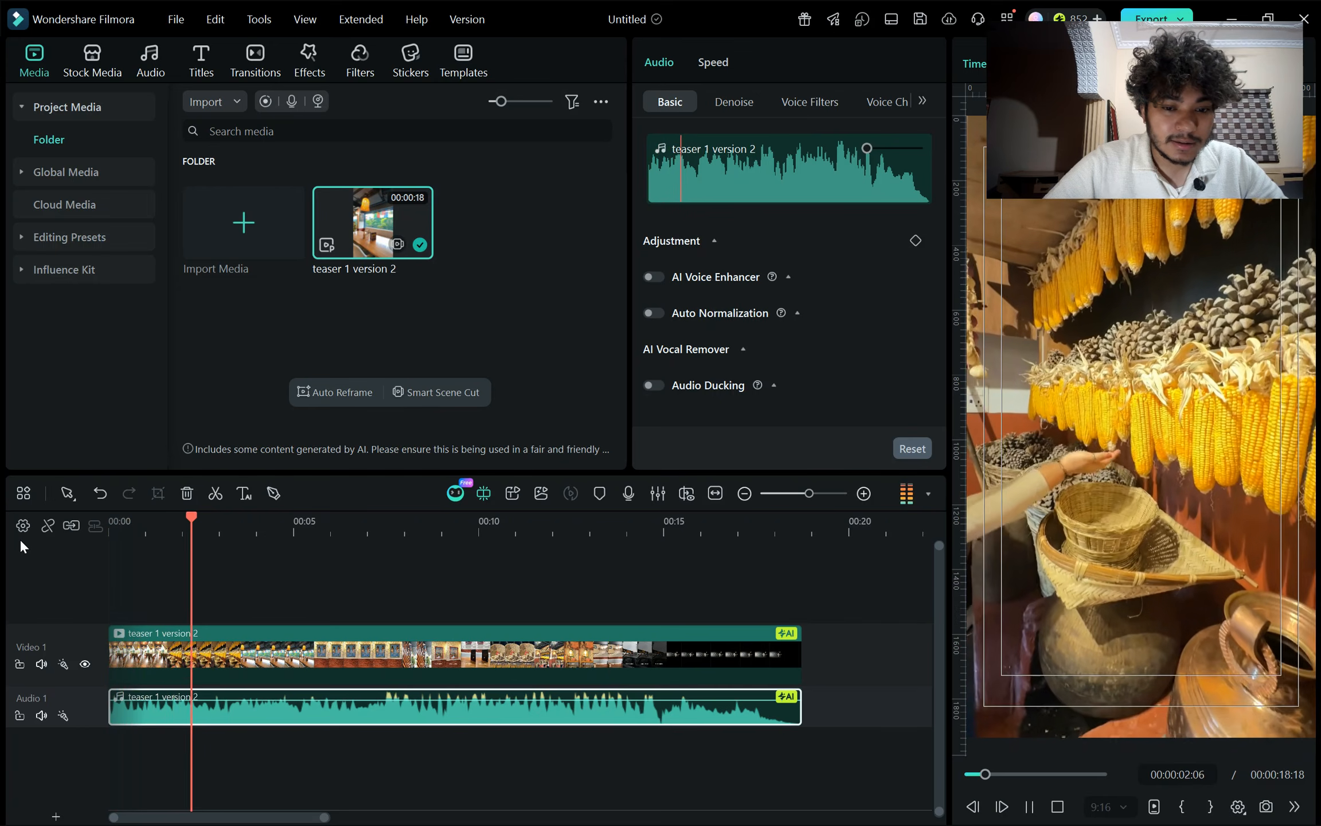
key(space)
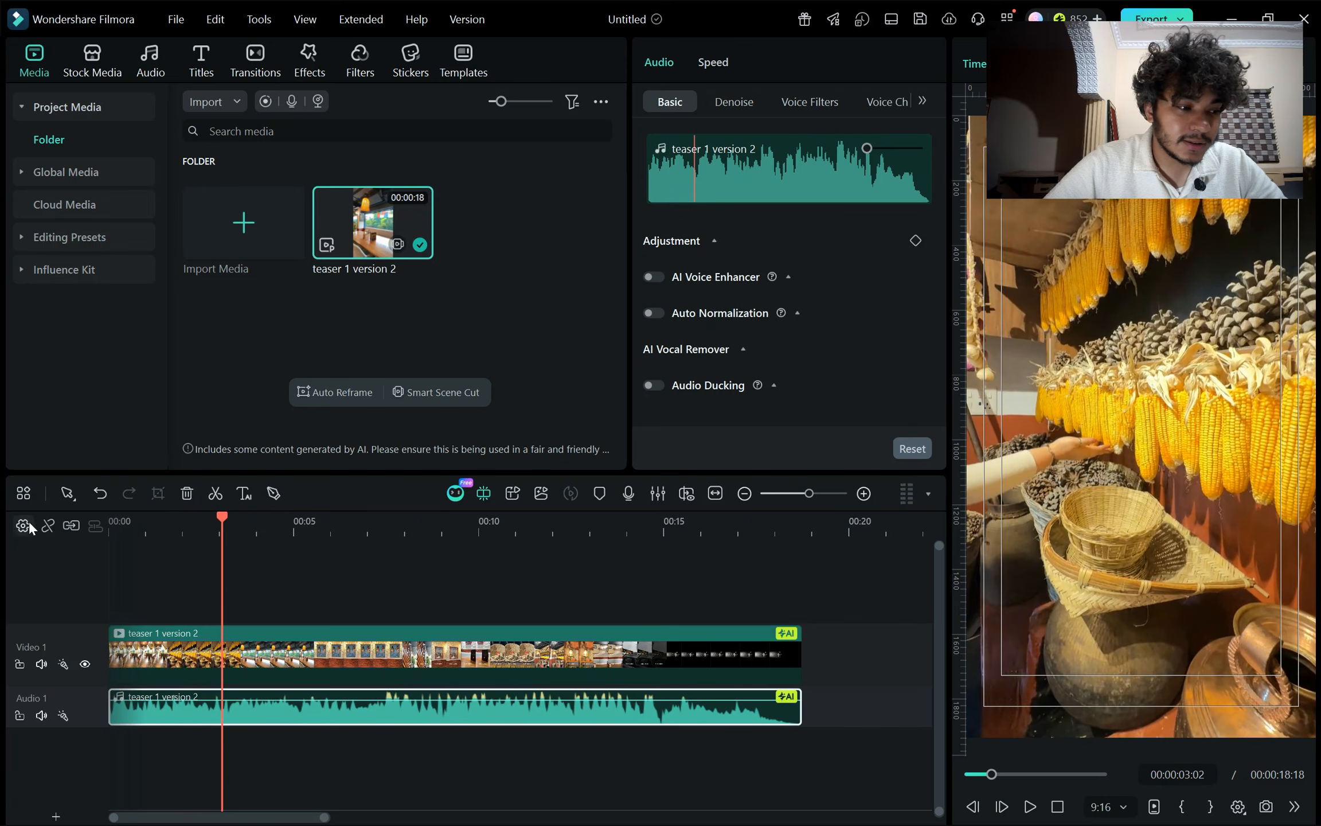
Switch to Quick Split Mode and split the video clip on Video 1 at the playhead, 00:00:03:02
click(67, 494)
click(68, 492)
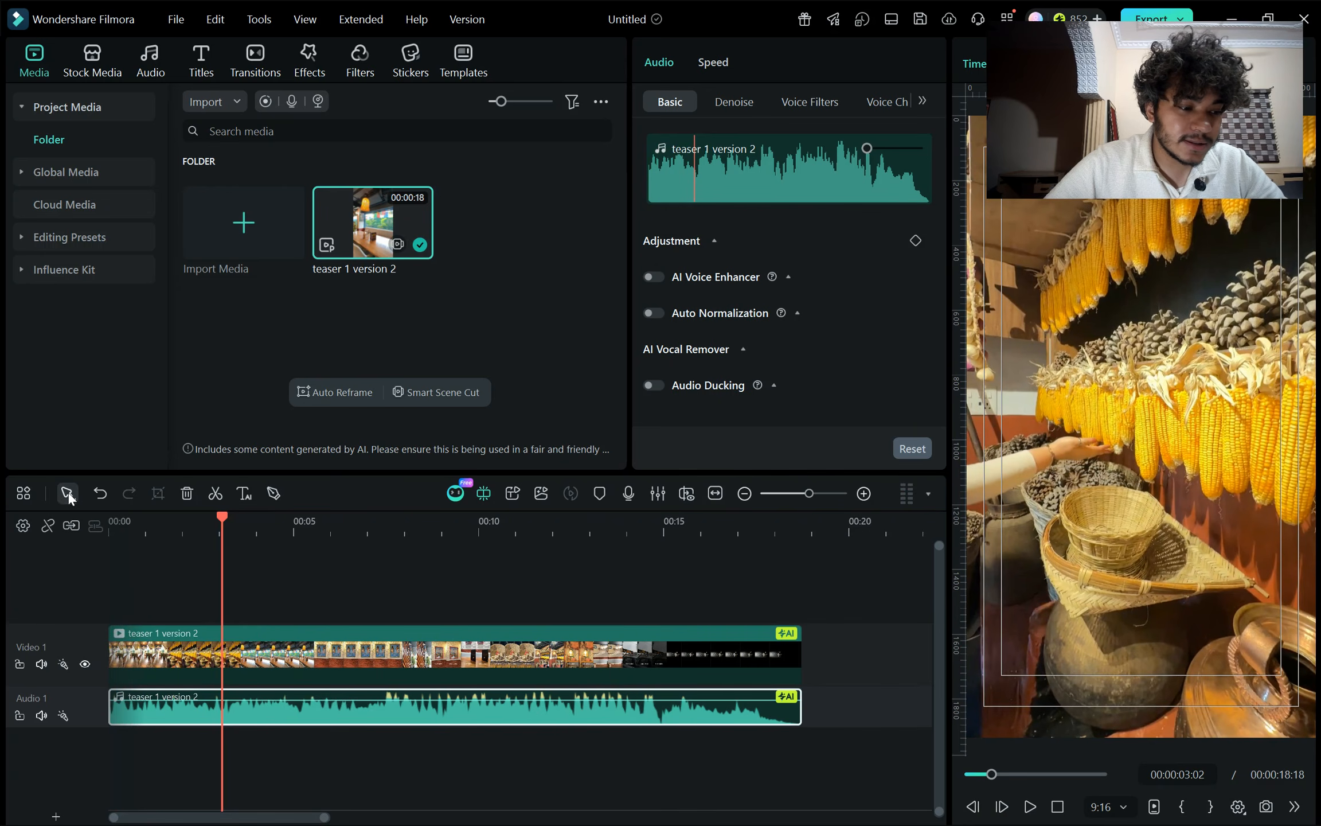
click(66, 488)
click(131, 555)
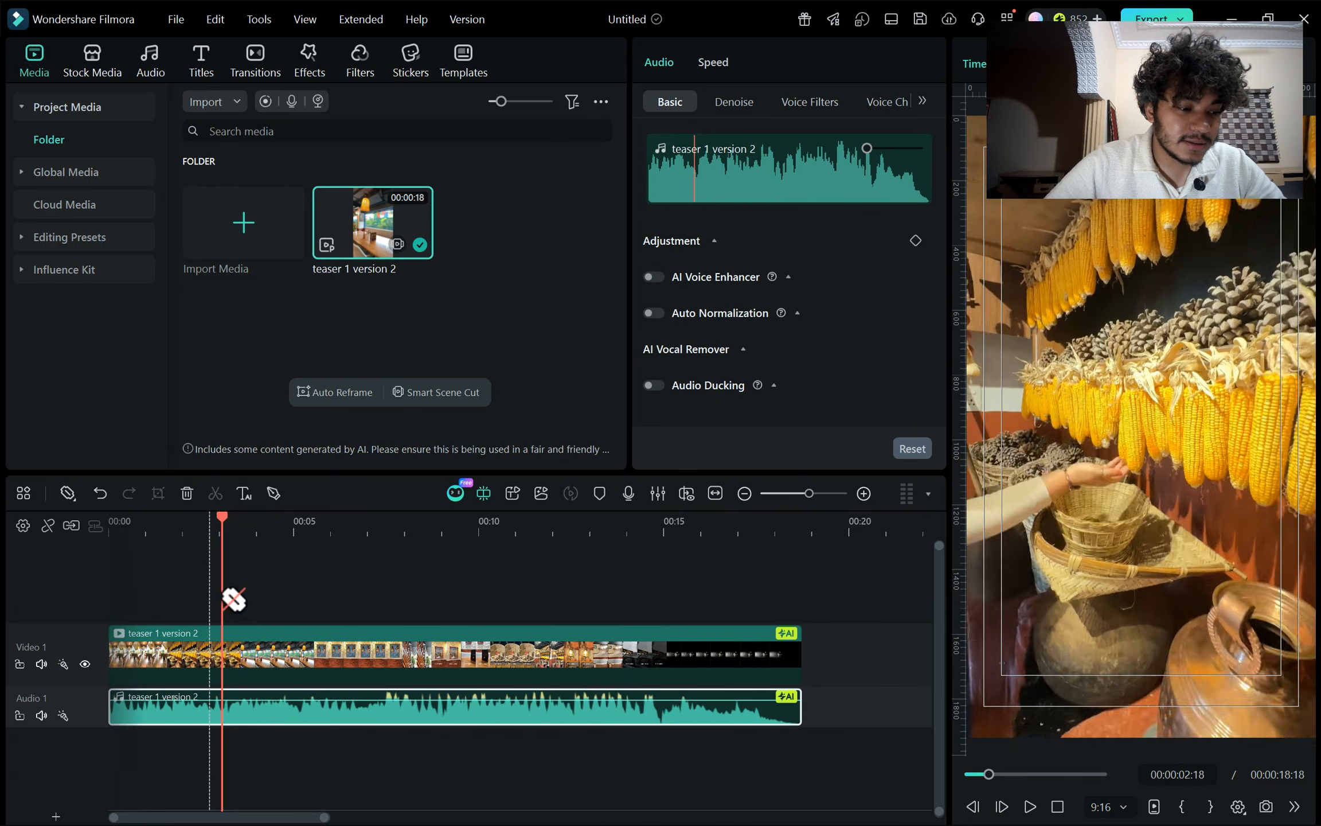
click(241, 659)
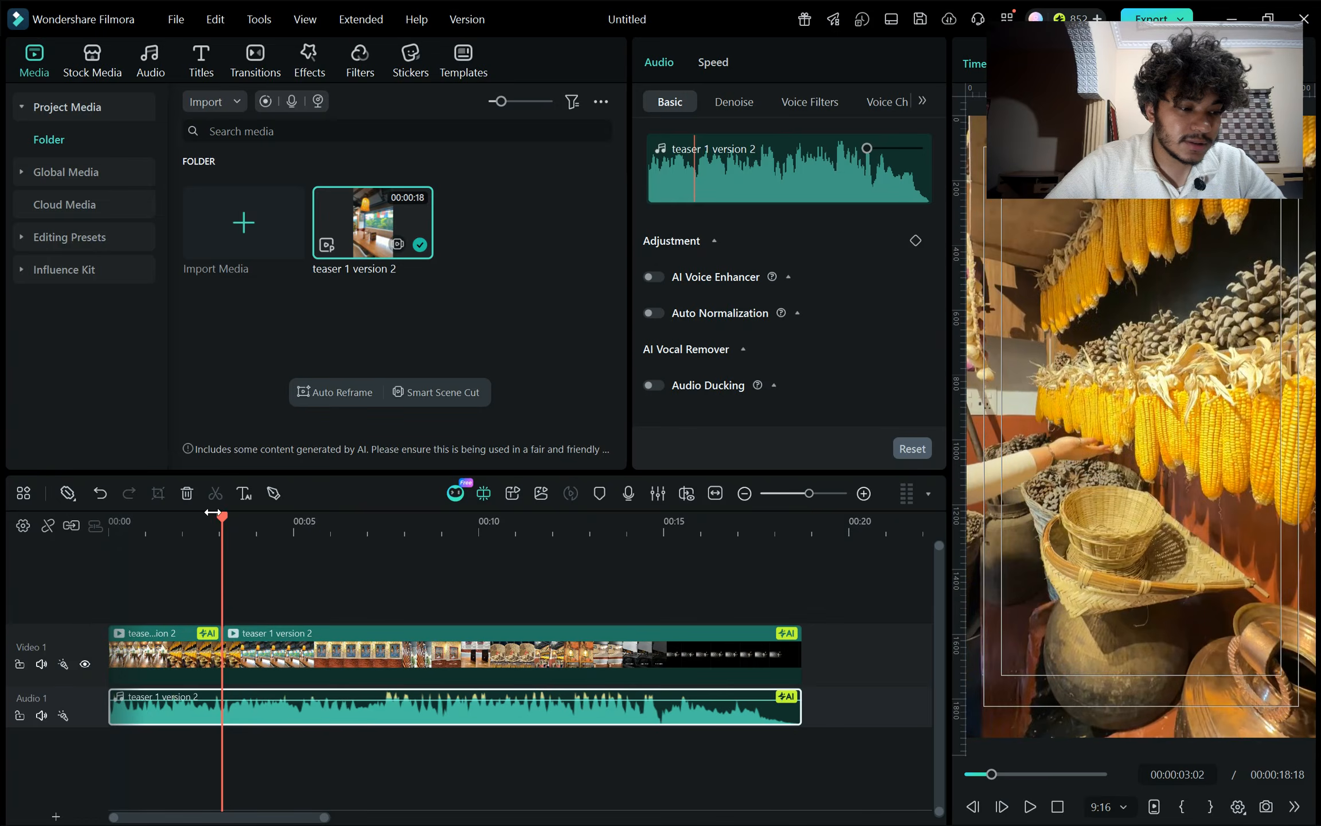
Split the rest of the Video 1 footage at three more points, about 6 s, 9 s and 00:00:13:14
click(69, 493)
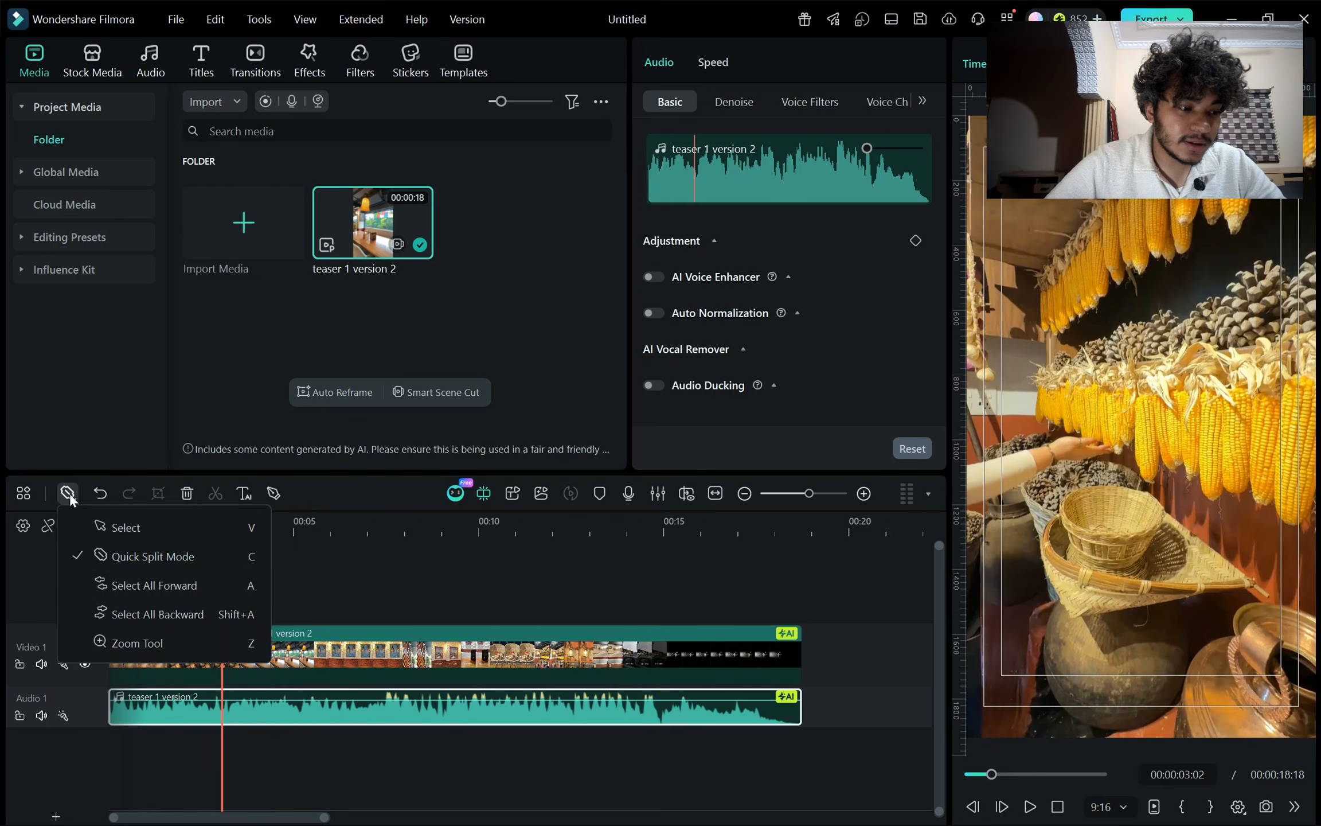
click(343, 645)
click(430, 654)
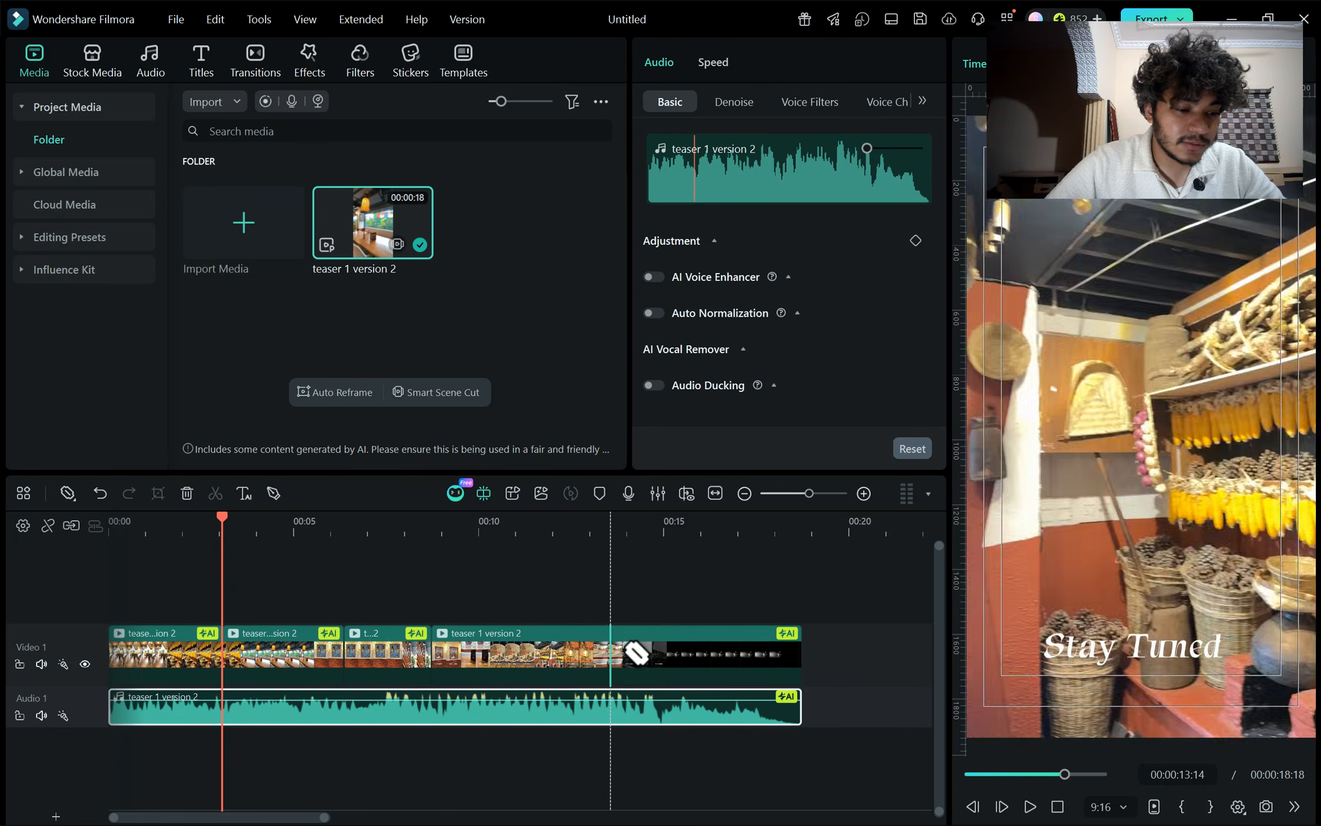
click(635, 653)
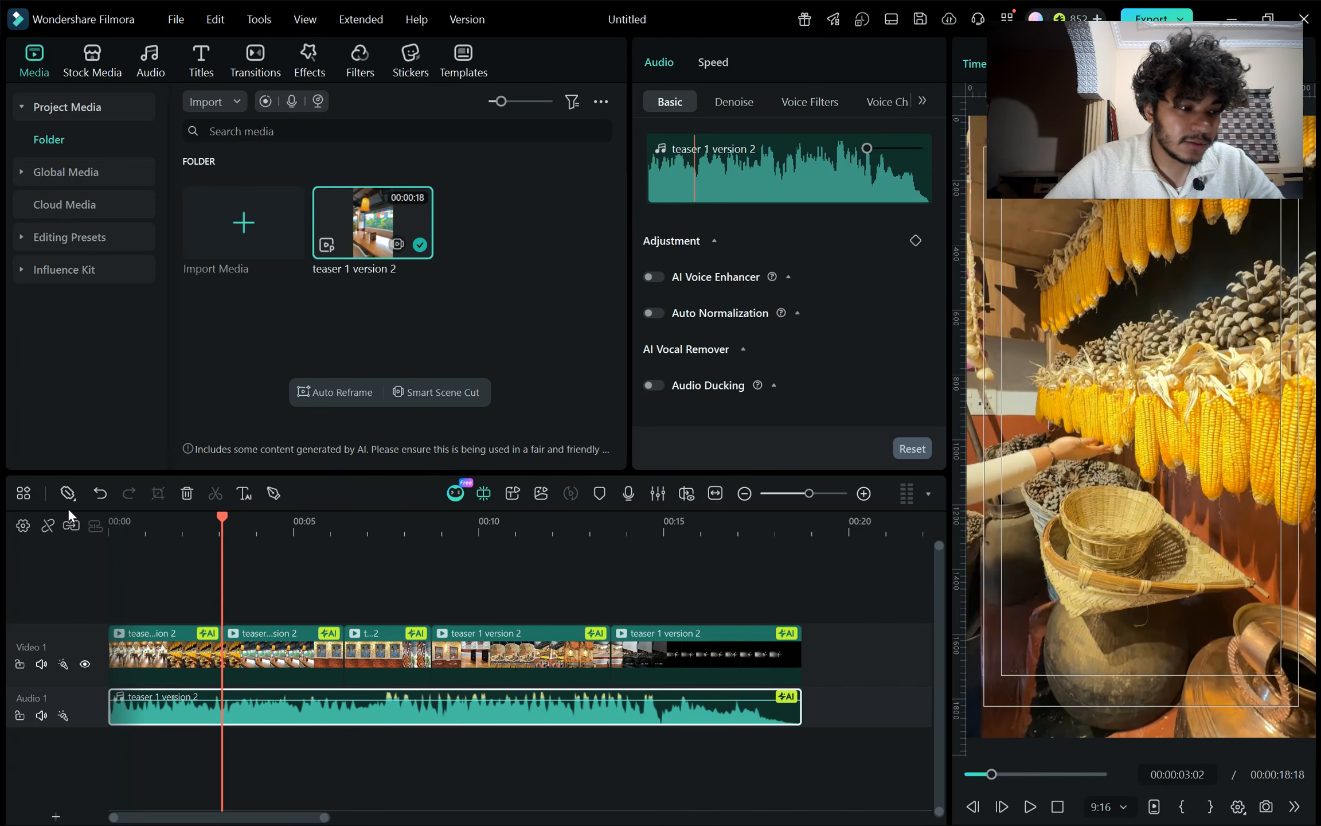
Return to the Select tool and move the last four Video 1 segments later, leaving a gap before each one
click(68, 499)
click(100, 523)
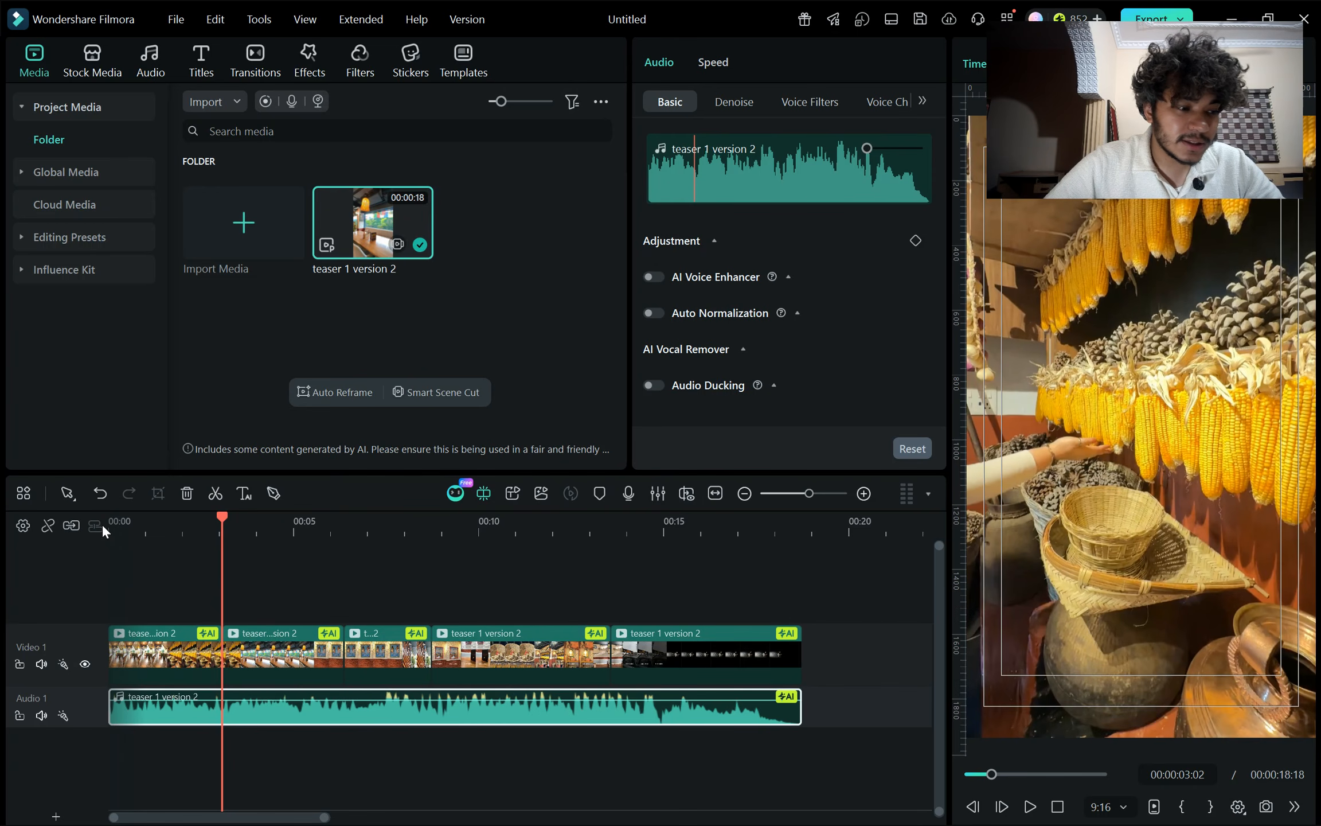
drag(699, 638, 818, 644)
drag(565, 653, 601, 653)
drag(418, 653, 448, 663)
mouse_move(335, 637)
mouse_down()
mouse_move(424, 637)
mouse_move(349, 638)
mouse_up()
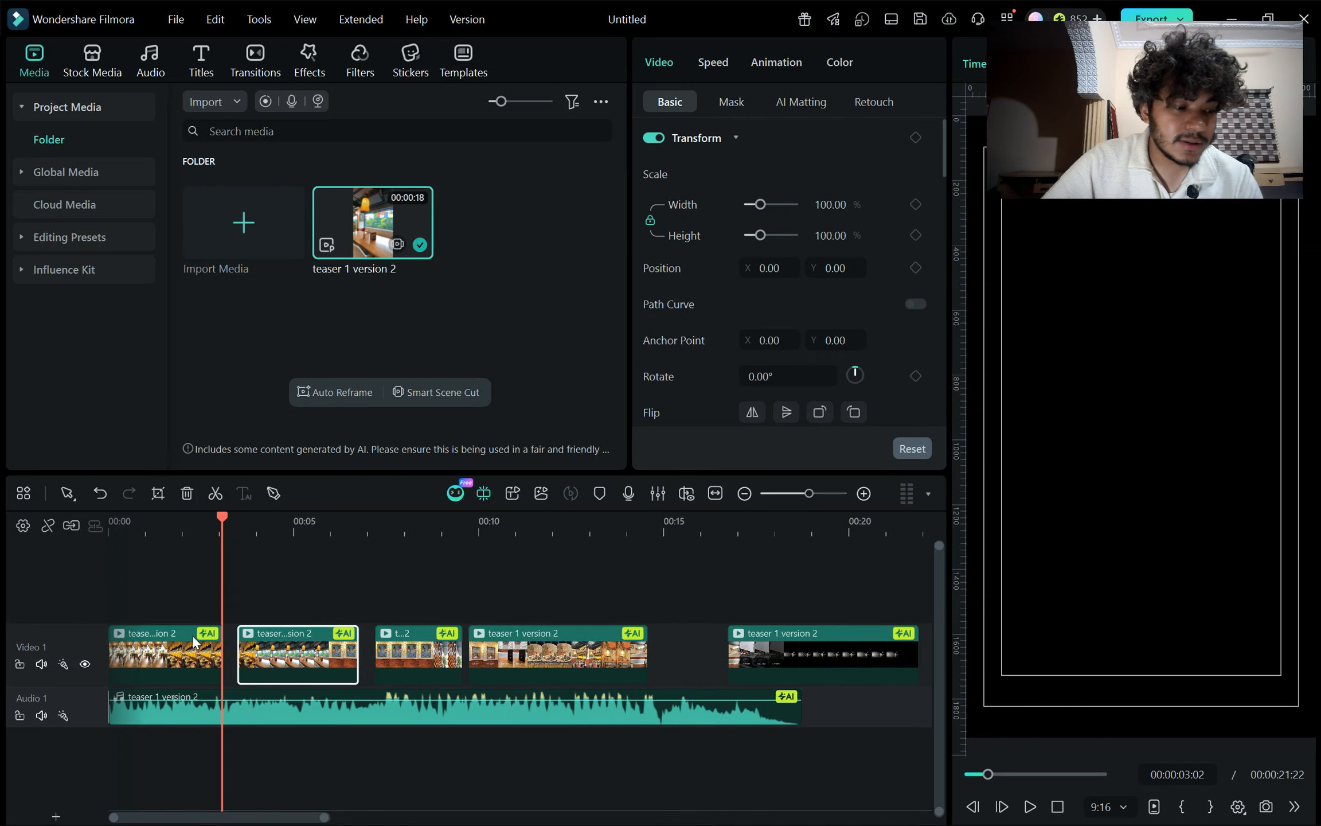
drag(542, 654, 568, 654)
click(433, 653)
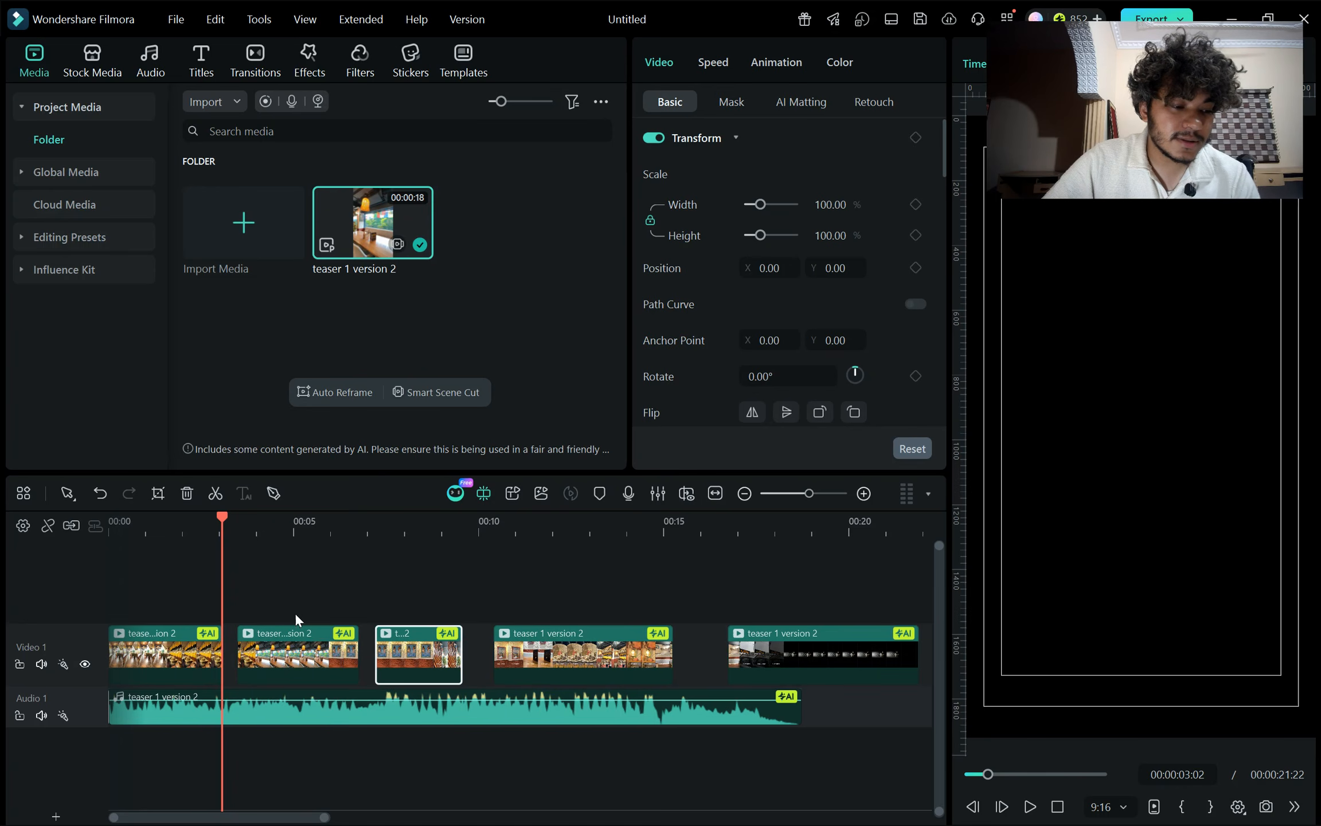
Play the timeline across the gaps between the first three segments and return the playhead to 00:00:04:22
drag(223, 530, 198, 532)
key(space)
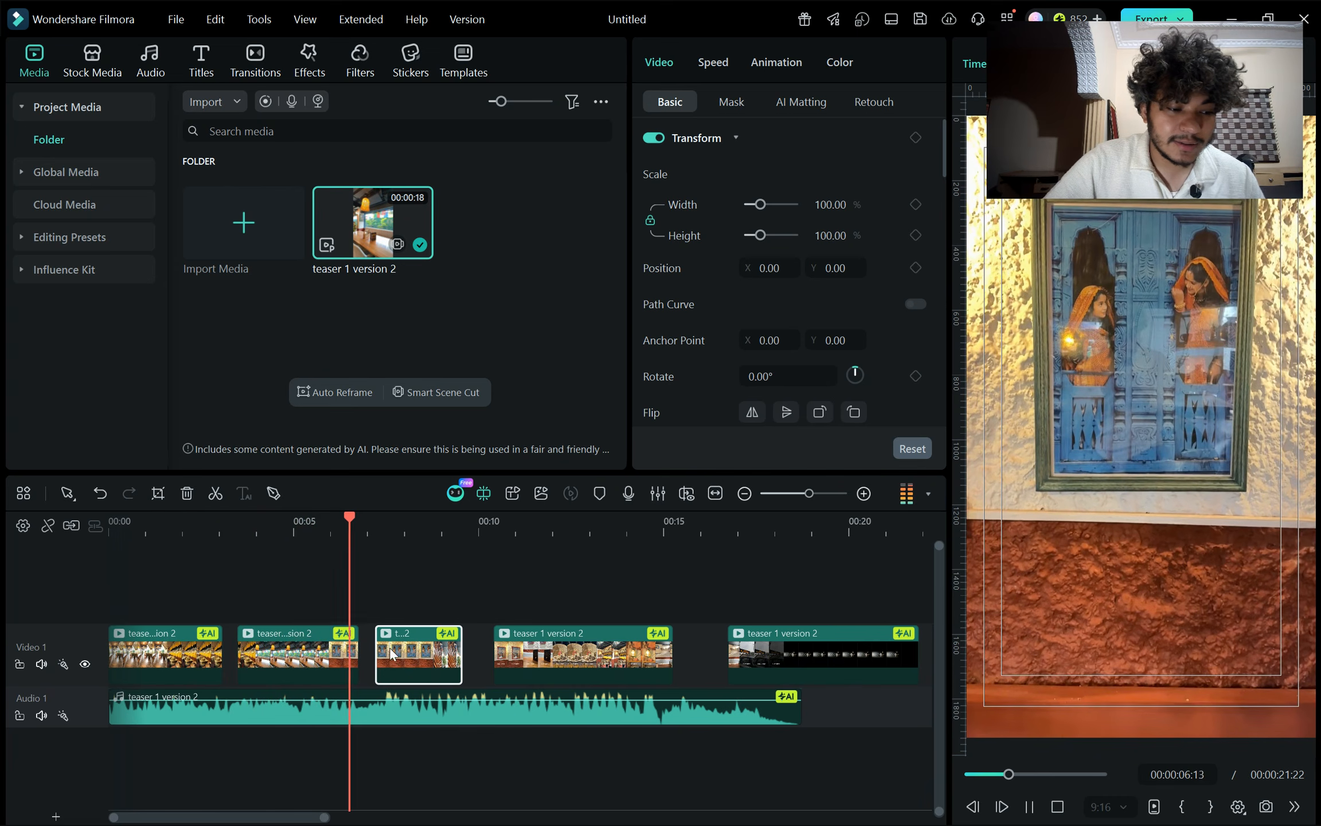
key(space)
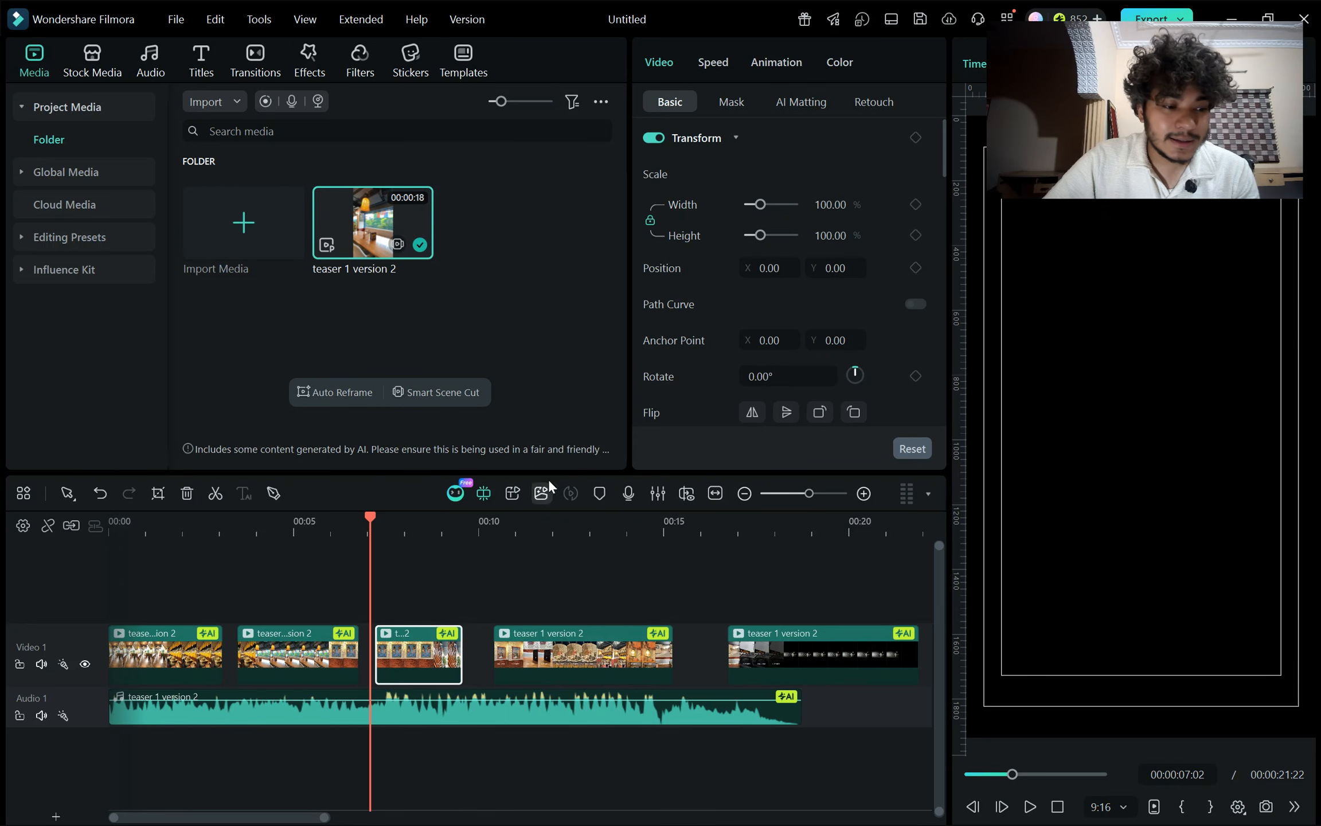
drag(370, 523, 291, 530)
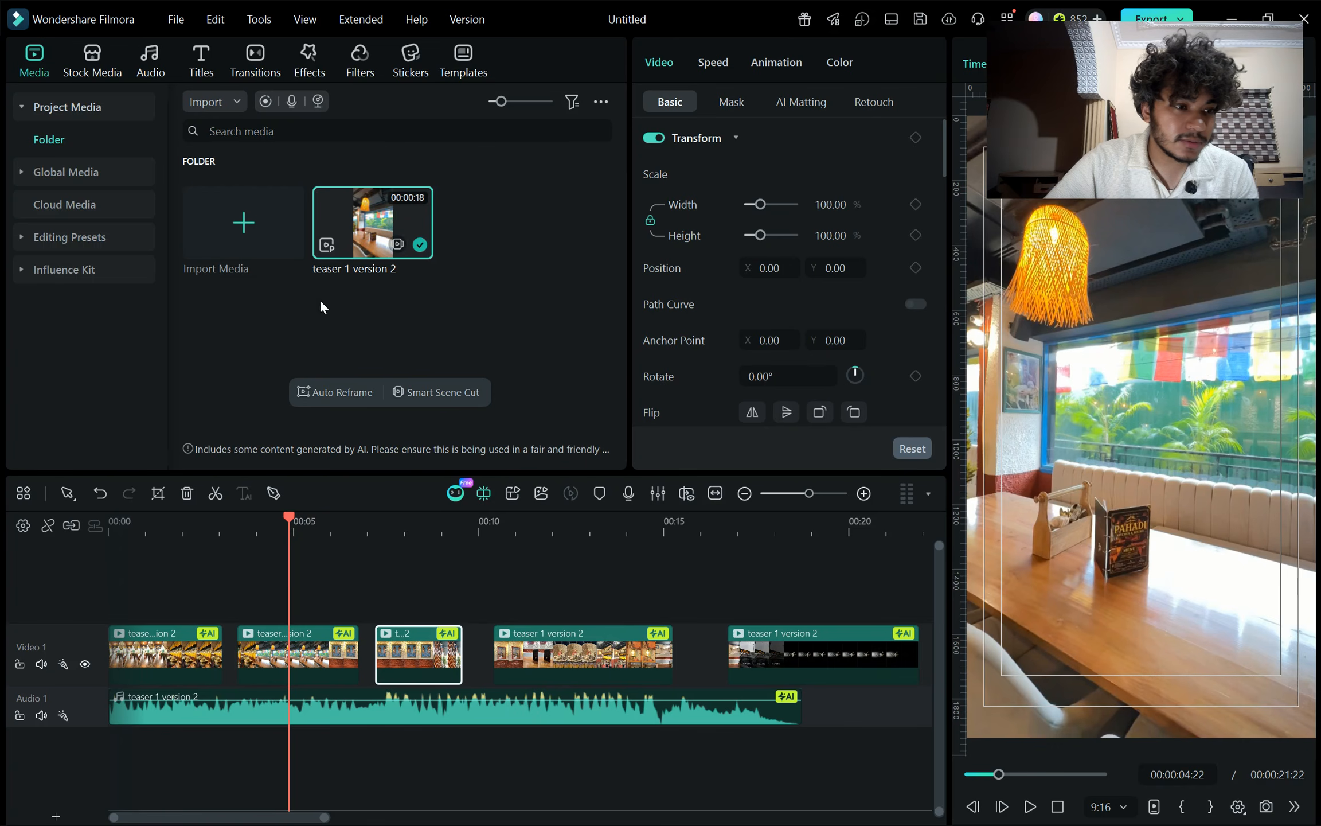
Browse the trending stickers and the Global Media, Cloud Media, Editing Presets and Influence Kit sections
click(409, 61)
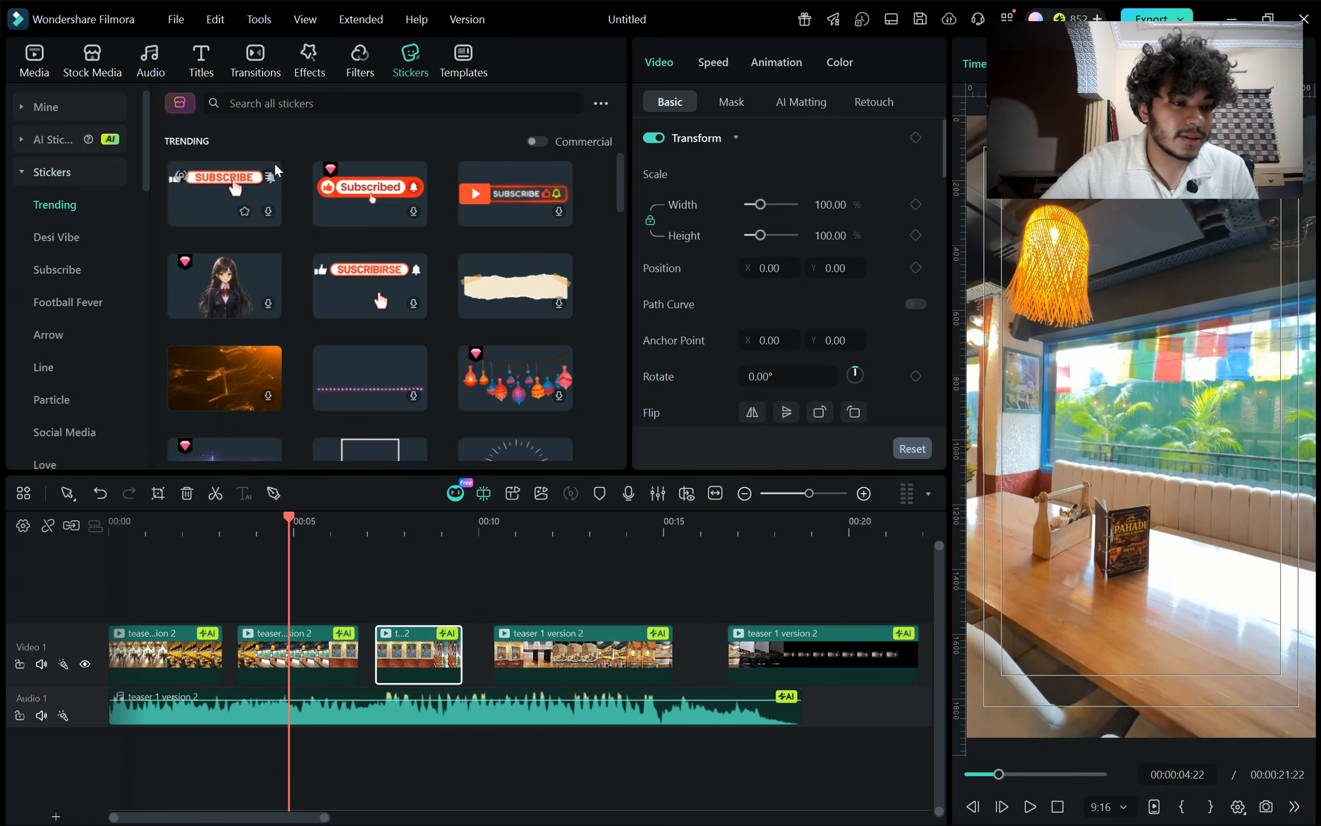
click(29, 55)
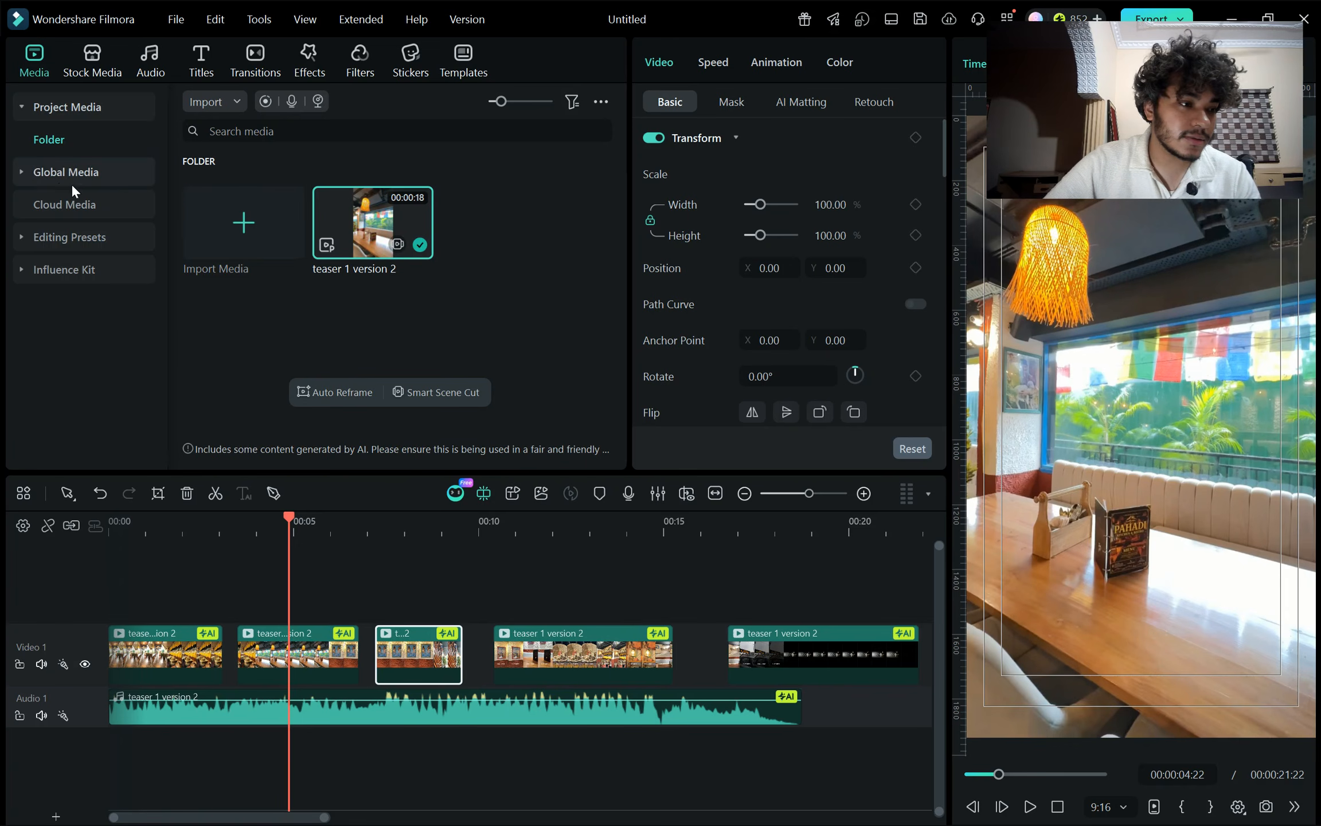
click(23, 174)
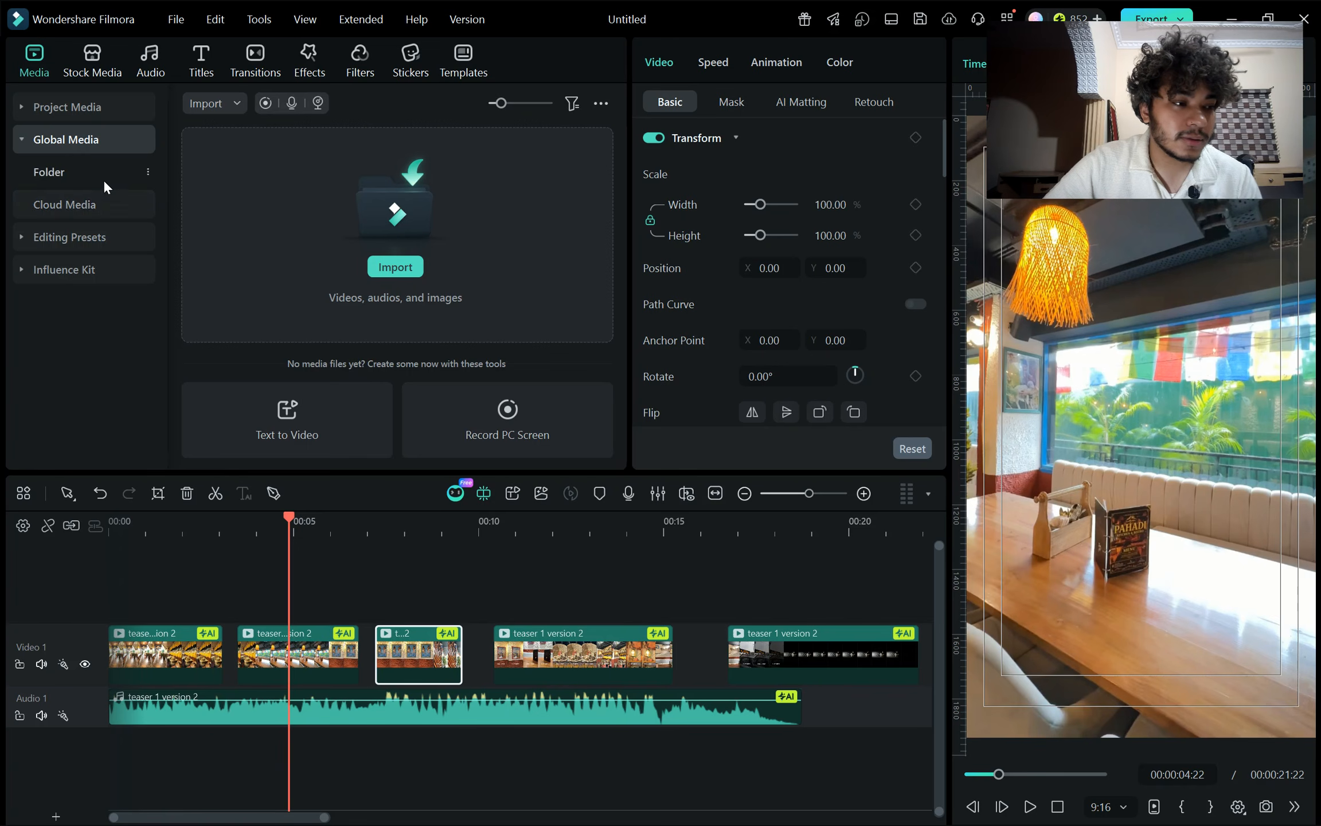
click(102, 195)
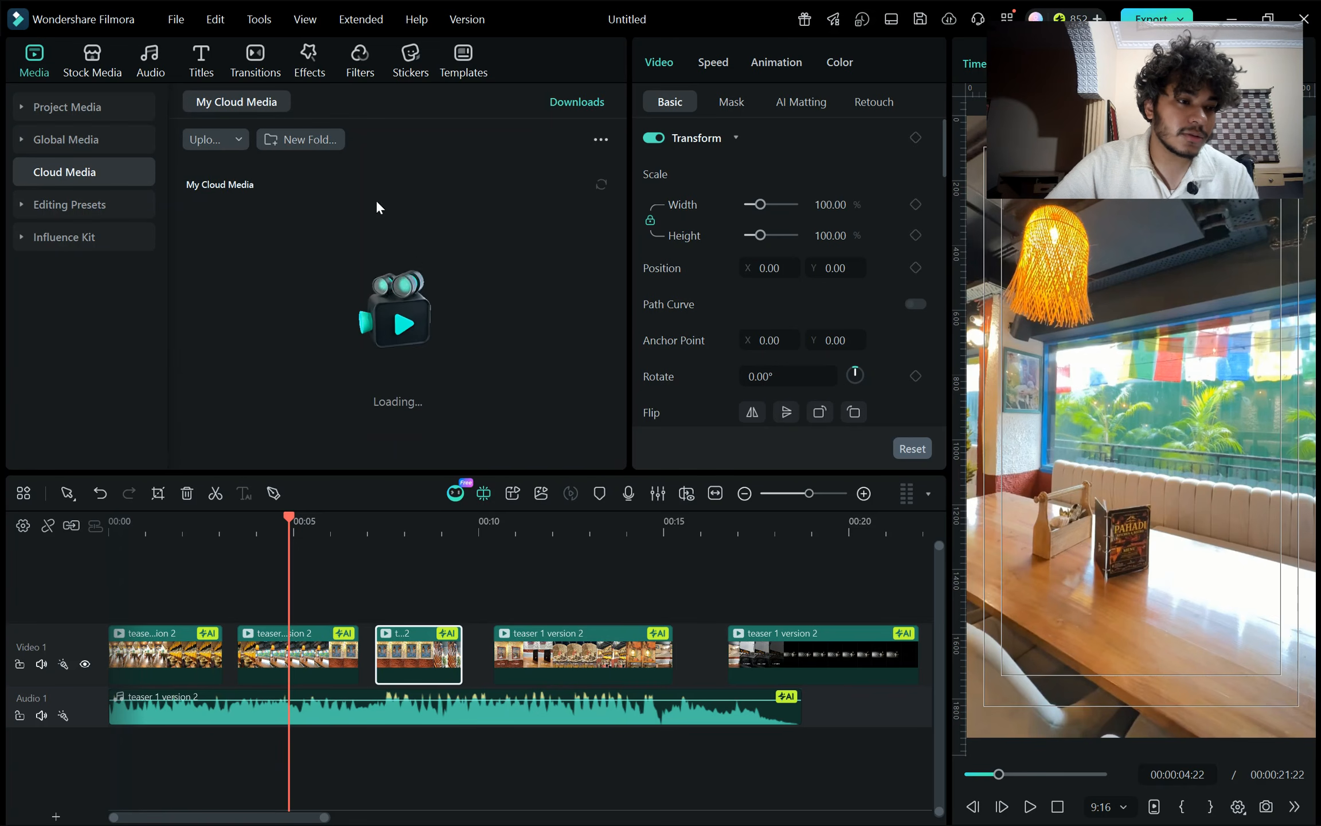
click(21, 205)
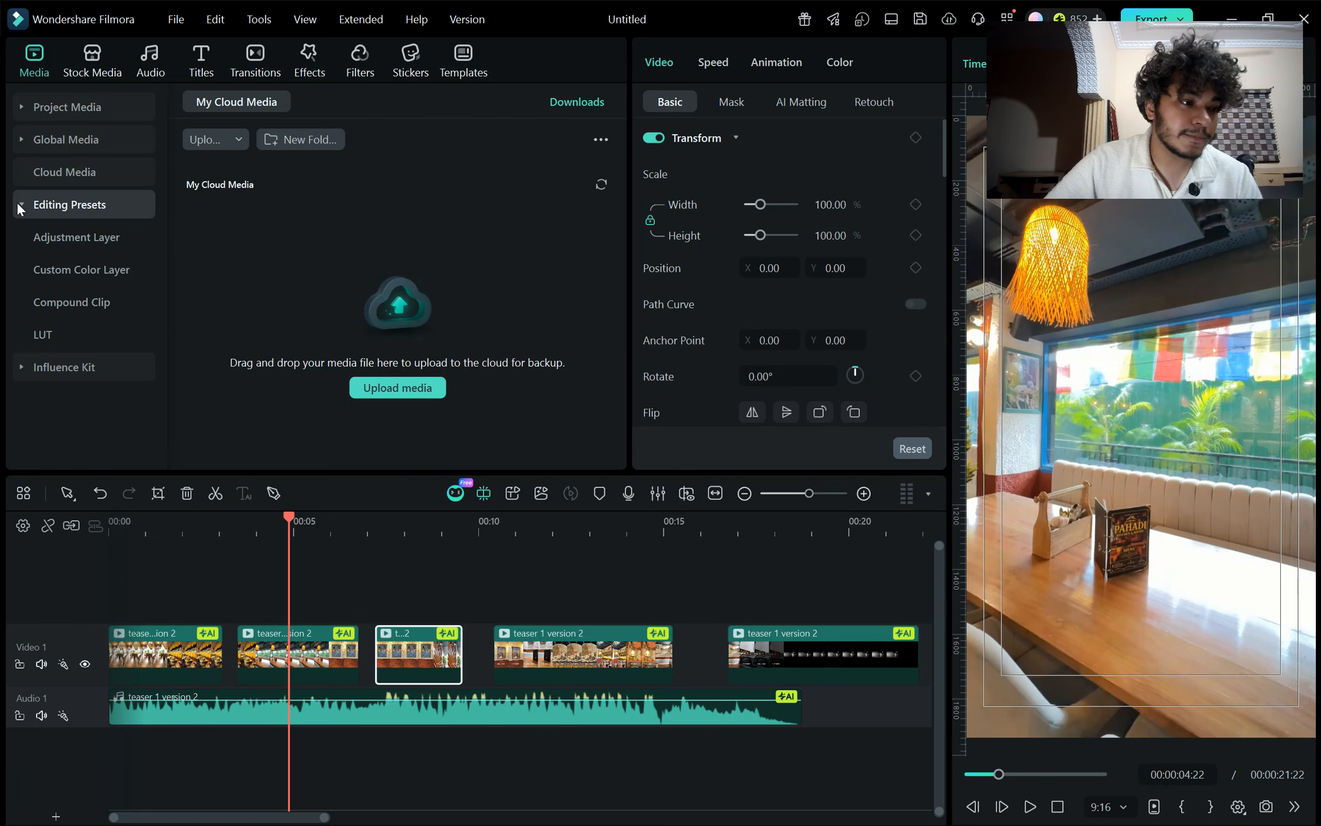
click(105, 231)
click(111, 303)
click(115, 329)
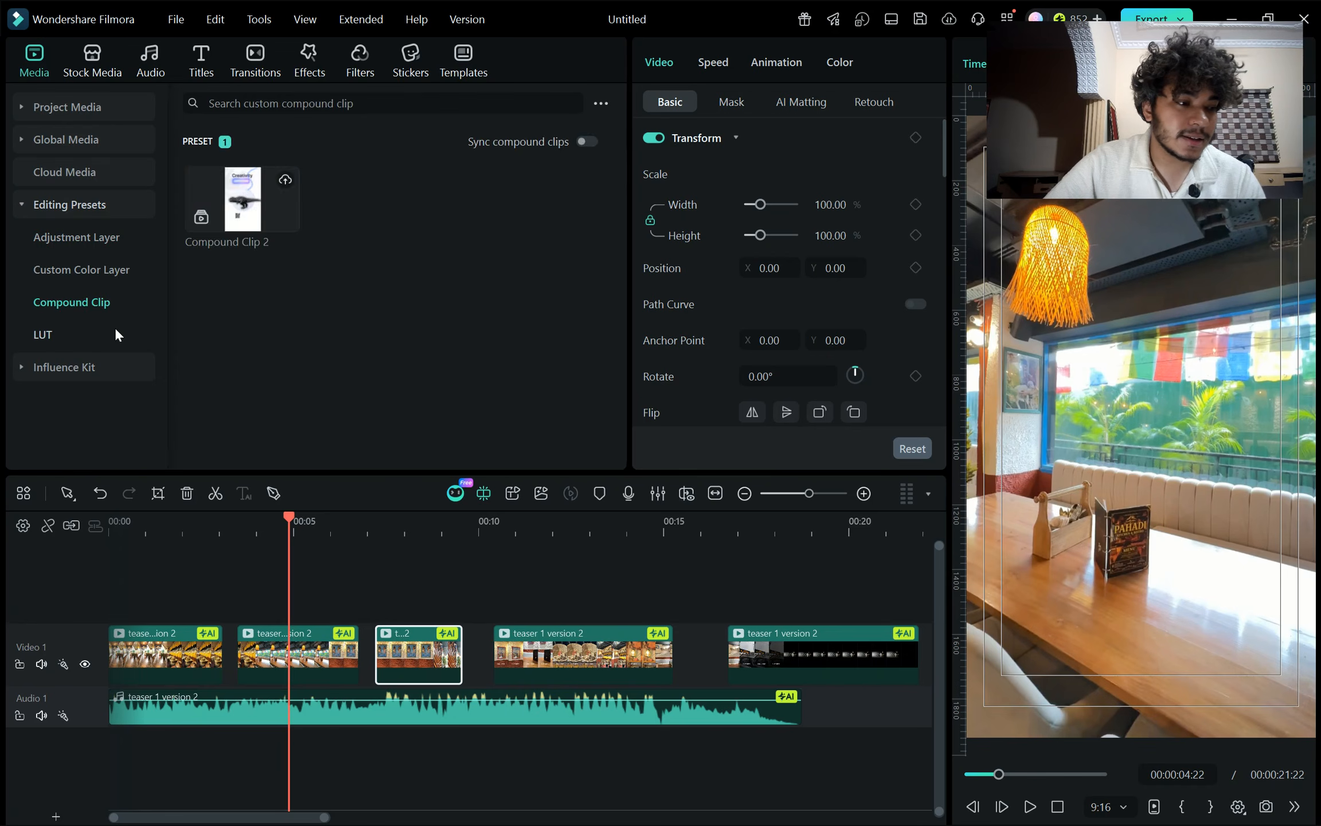
click(115, 368)
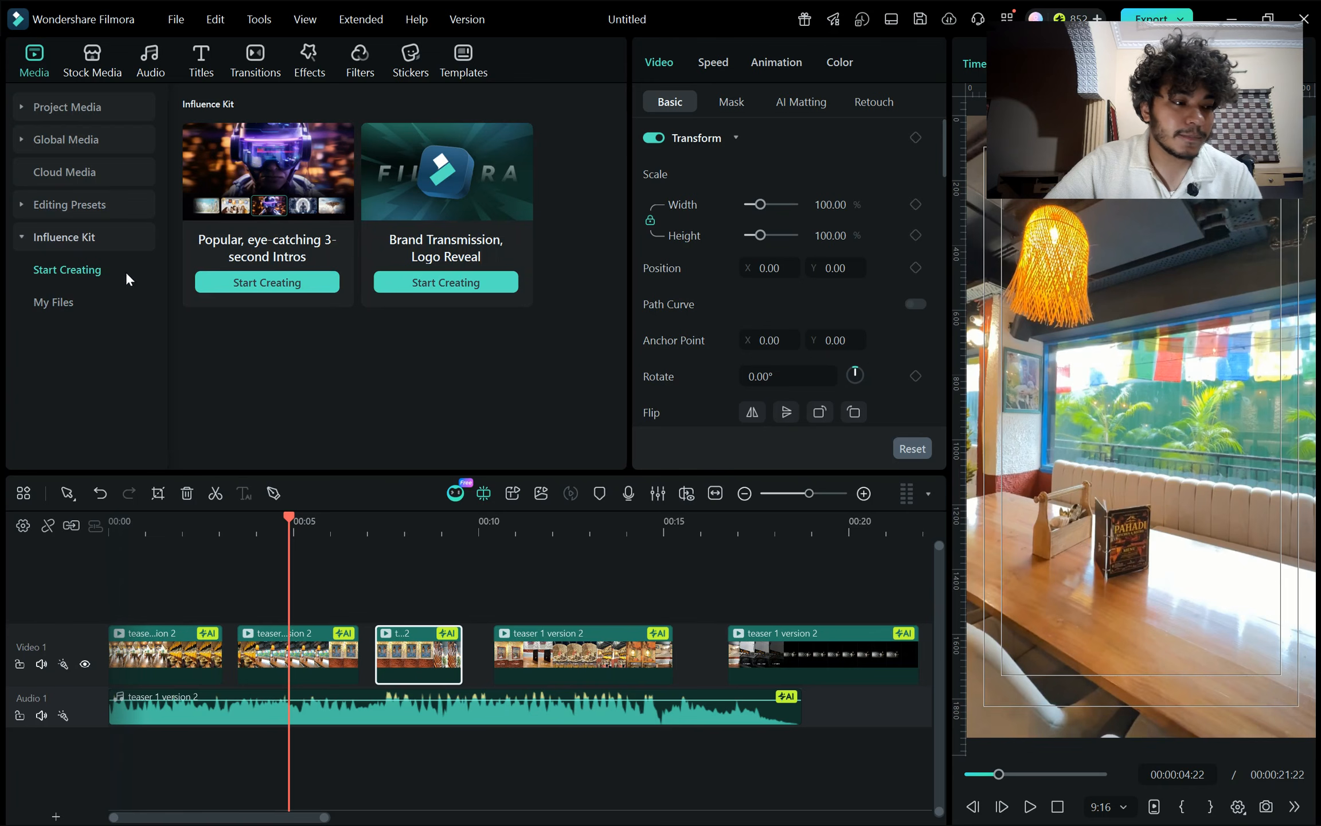
Add the Red Hot News Media 01 stock clip on a new track above the second teaser segment, keeping the 1080x1920 25fps project settings
click(104, 60)
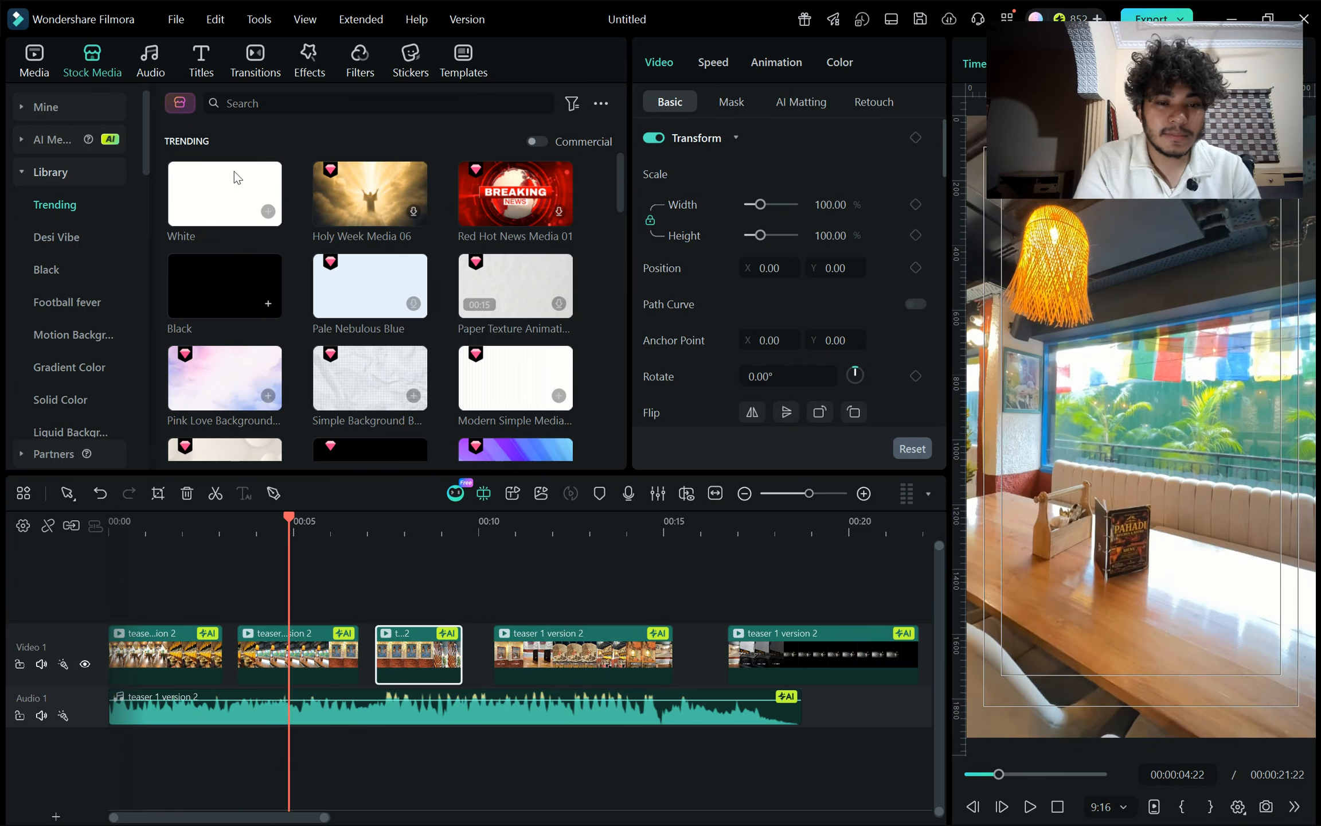
click(543, 188)
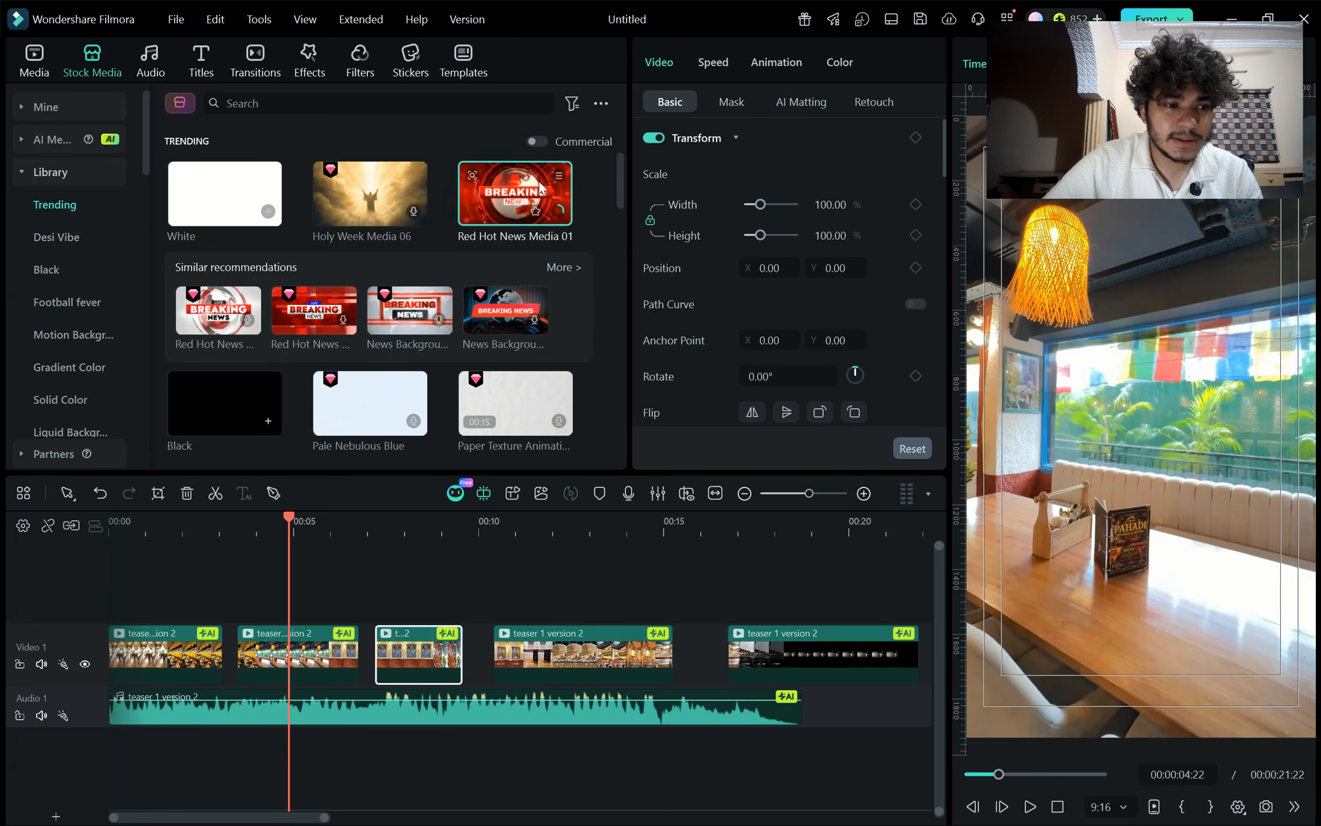
drag(543, 188, 278, 625)
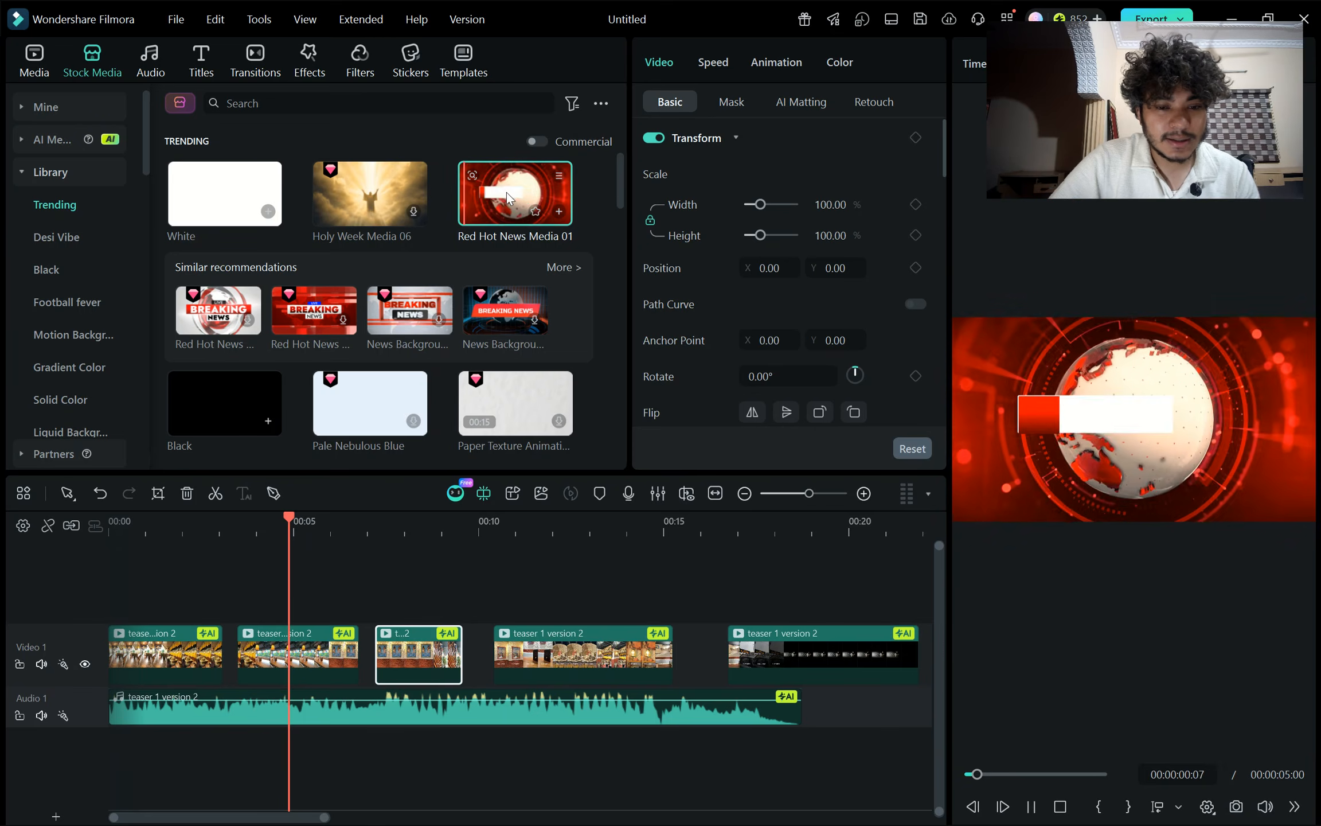
drag(507, 192, 274, 599)
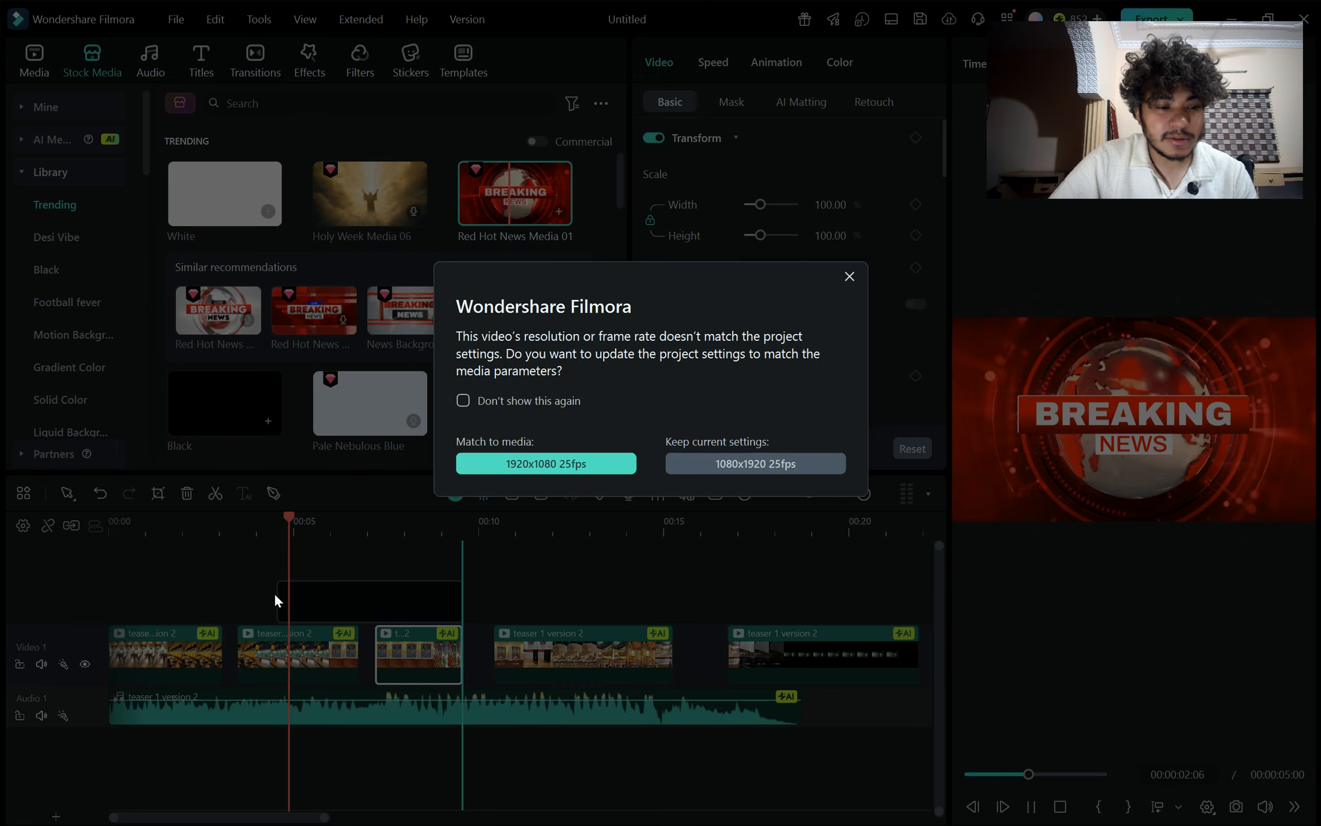
click(686, 462)
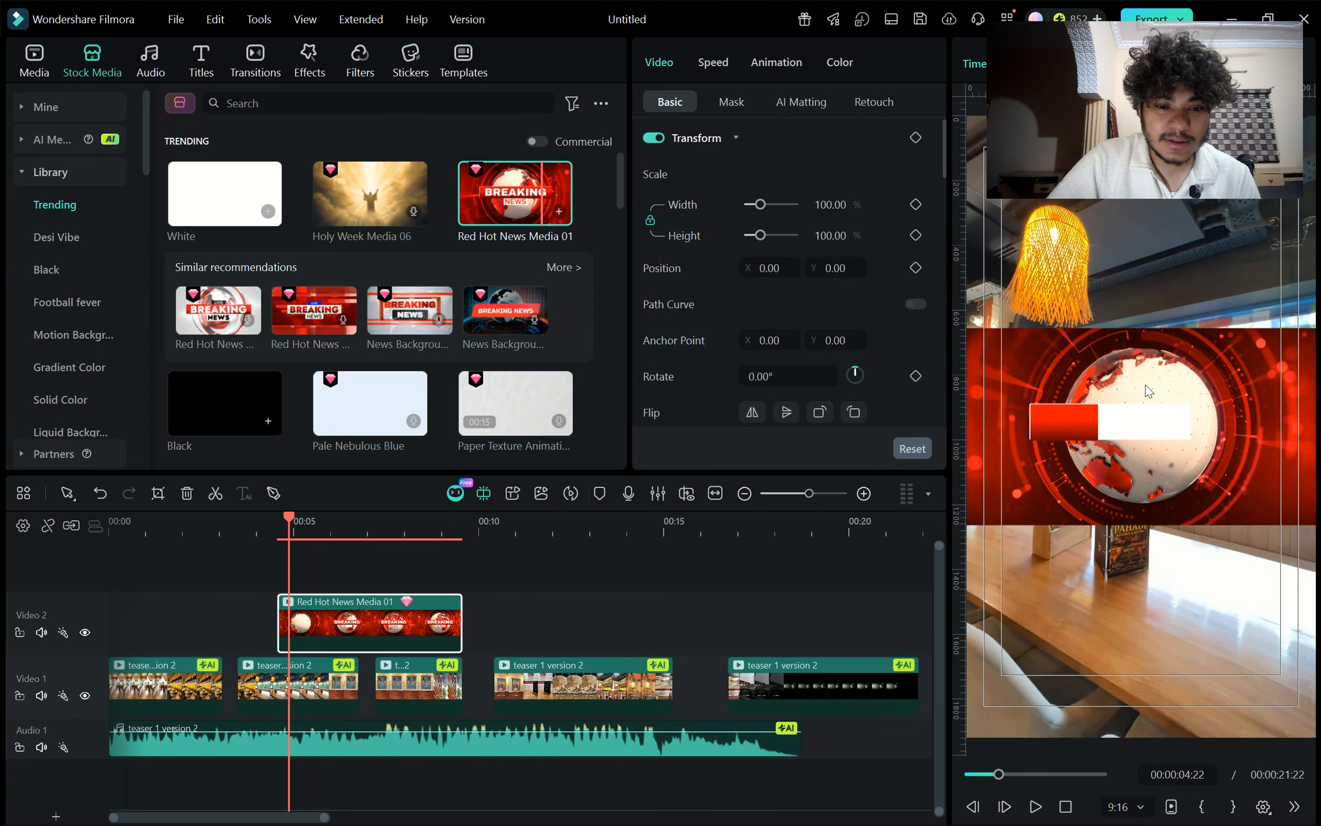
Scale the Red Hot News Media 01 clip to 96.32% and place it low in the frame at about X -19.85, Y -641.89
drag(1173, 376, 1179, 589)
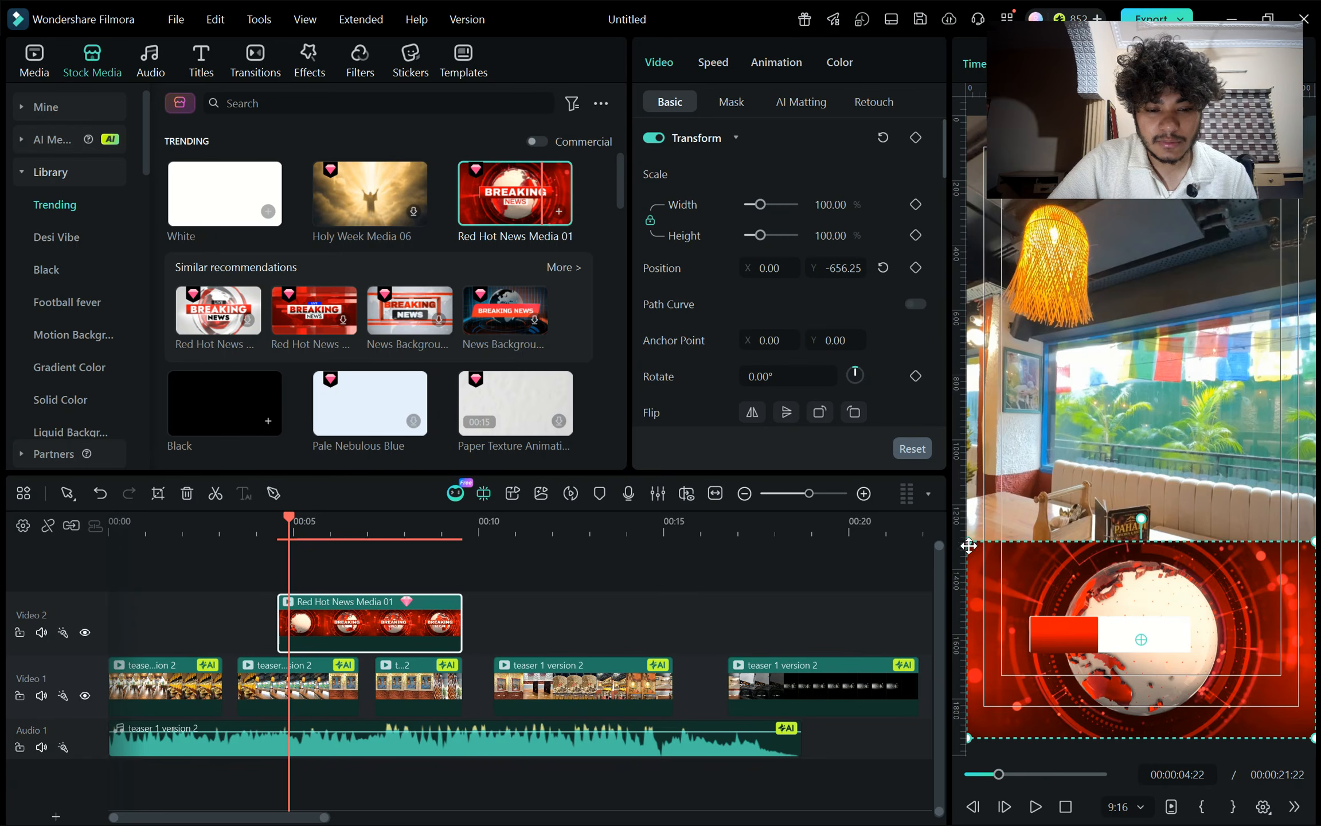
drag(974, 547, 1010, 571)
drag(1158, 610, 1126, 590)
drag(1232, 688, 1311, 743)
mouse_move(1164, 602)
mouse_down()
mouse_move(1194, 612)
mouse_move(1182, 613)
mouse_up()
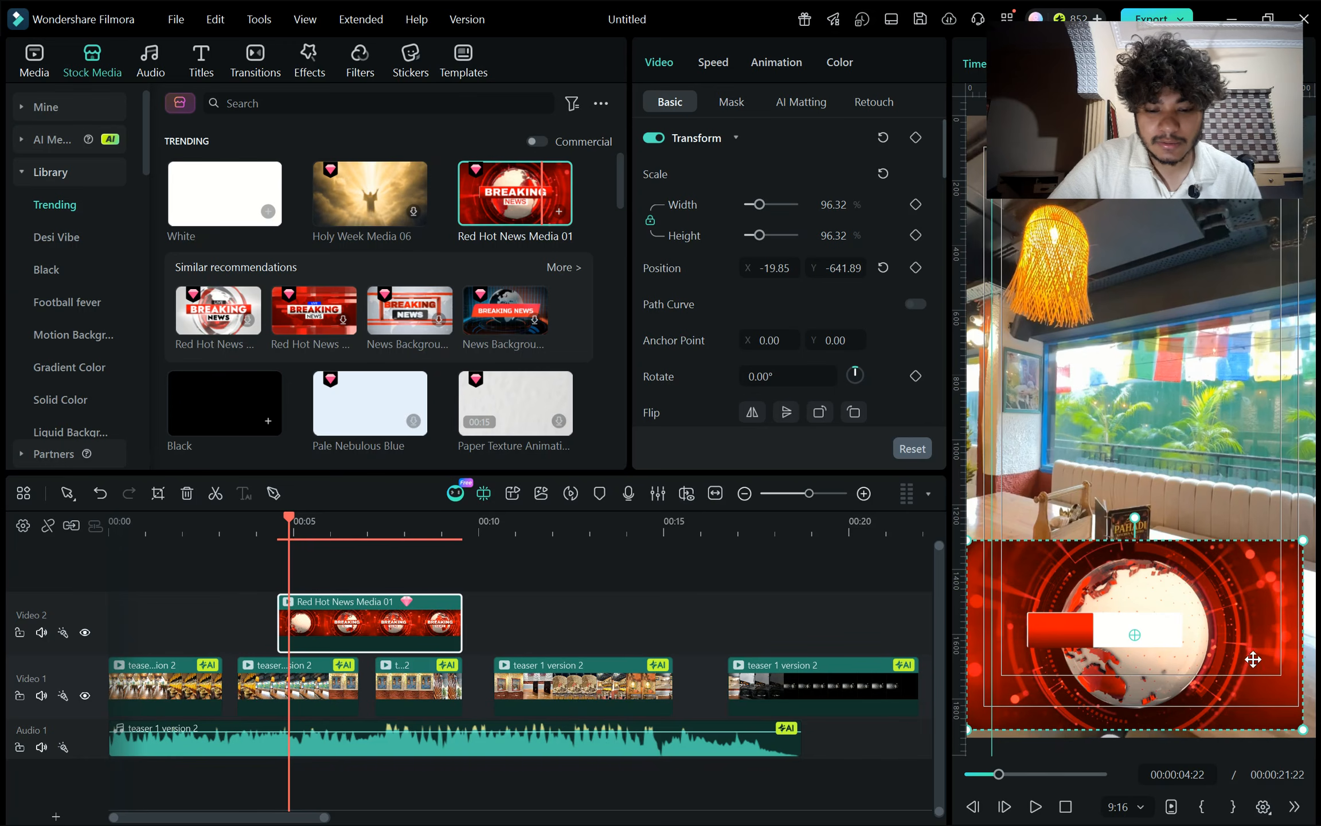
Hide the preview's safe zones and shift the second Video 1 segment vertically to Y 25.52
click(1263, 807)
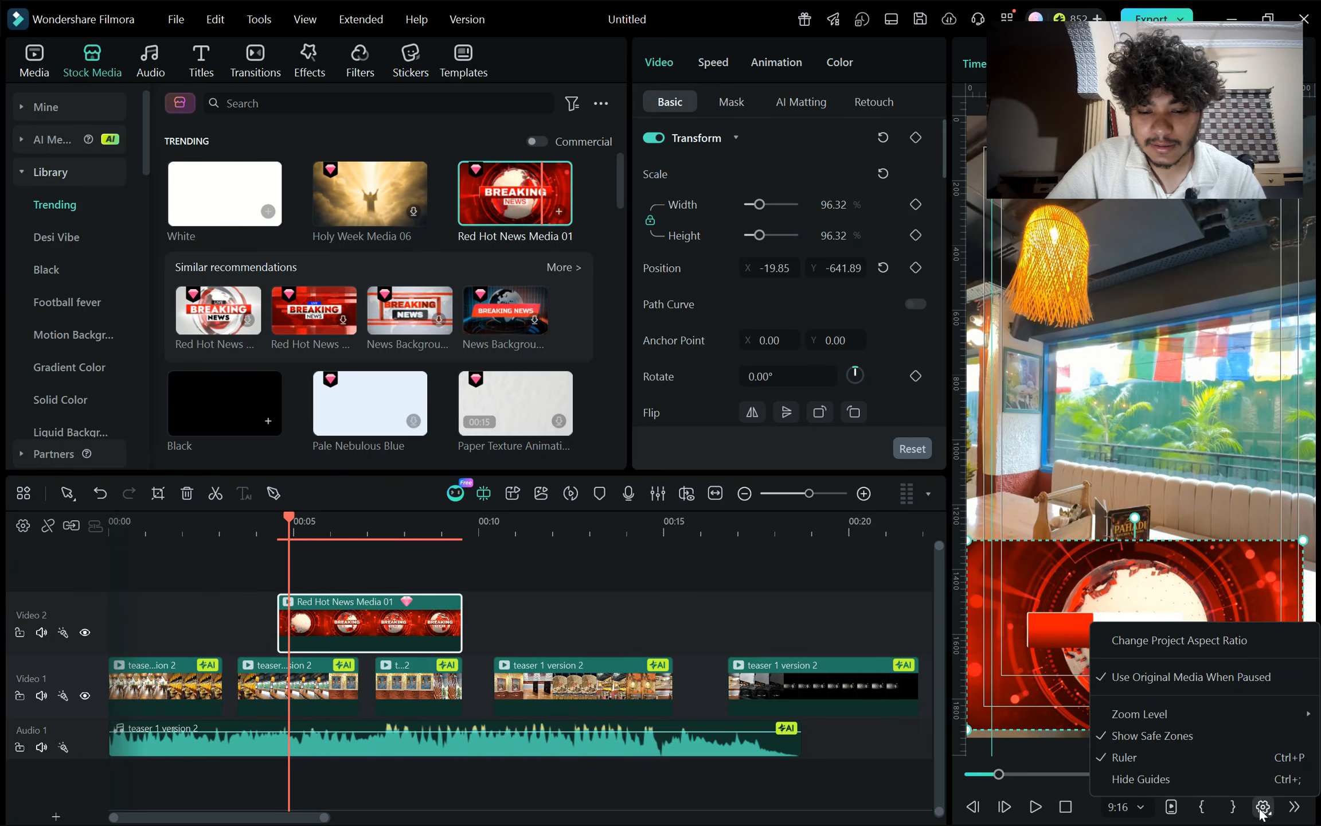
click(1241, 734)
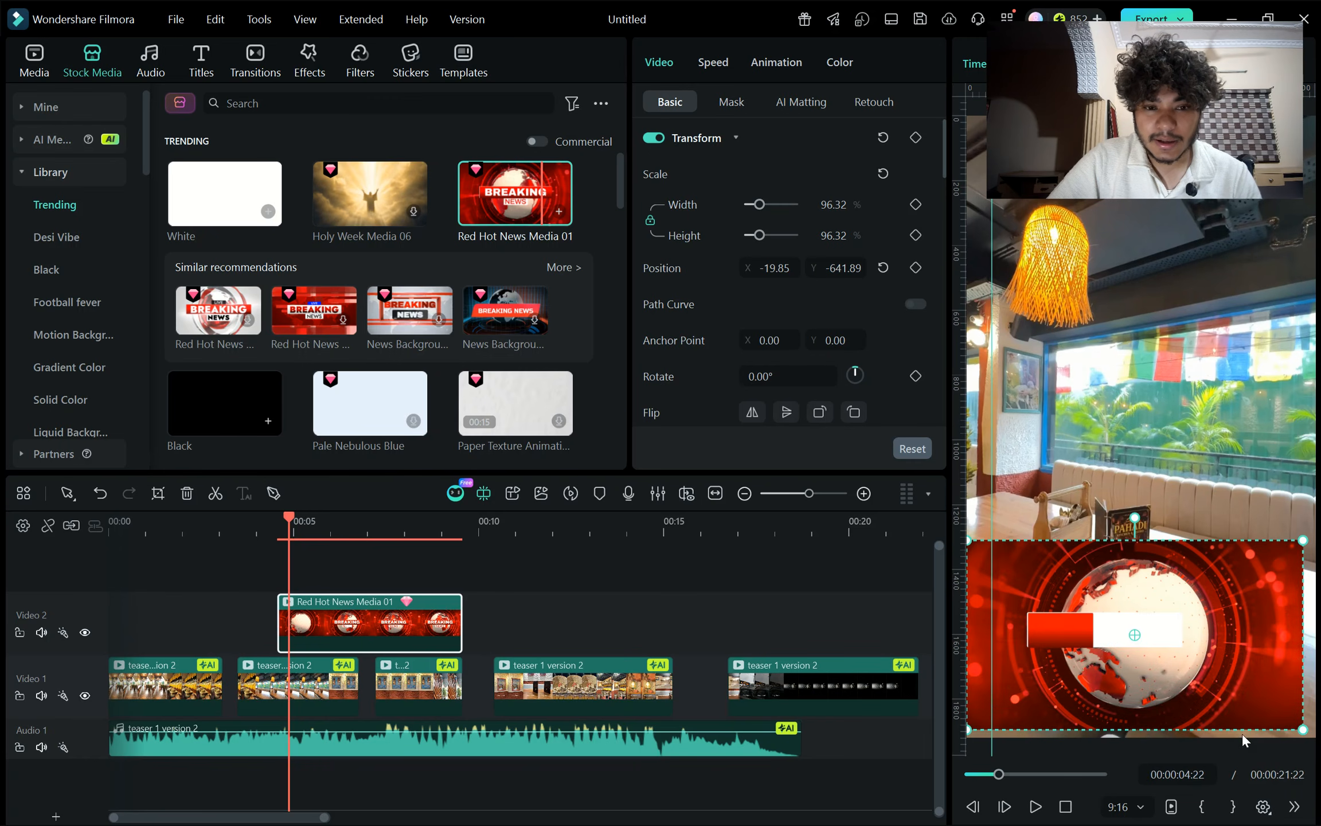
click(1264, 806)
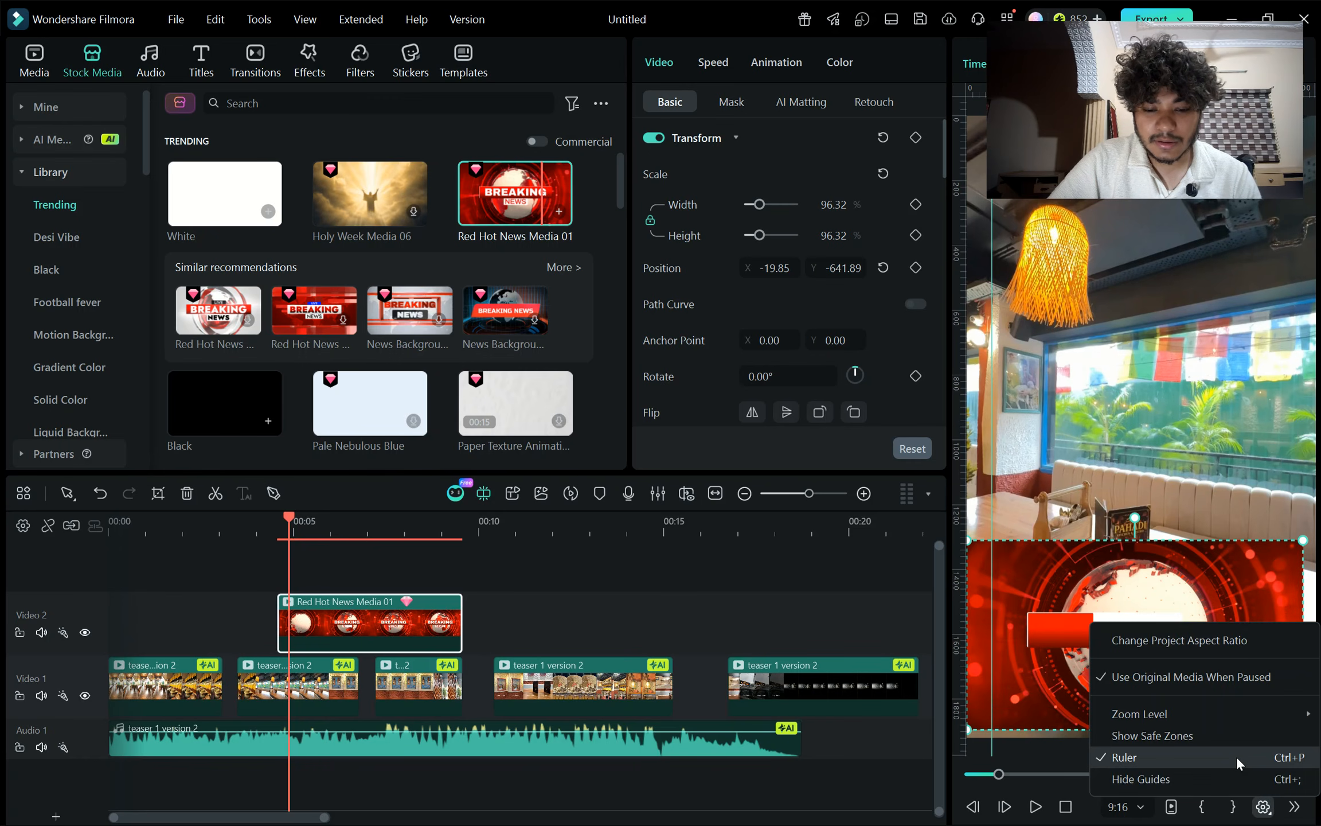
mouse_move(988, 378)
mouse_down()
mouse_move(1011, 390)
mouse_move(988, 368)
mouse_move(1008, 369)
mouse_move(988, 370)
mouse_up()
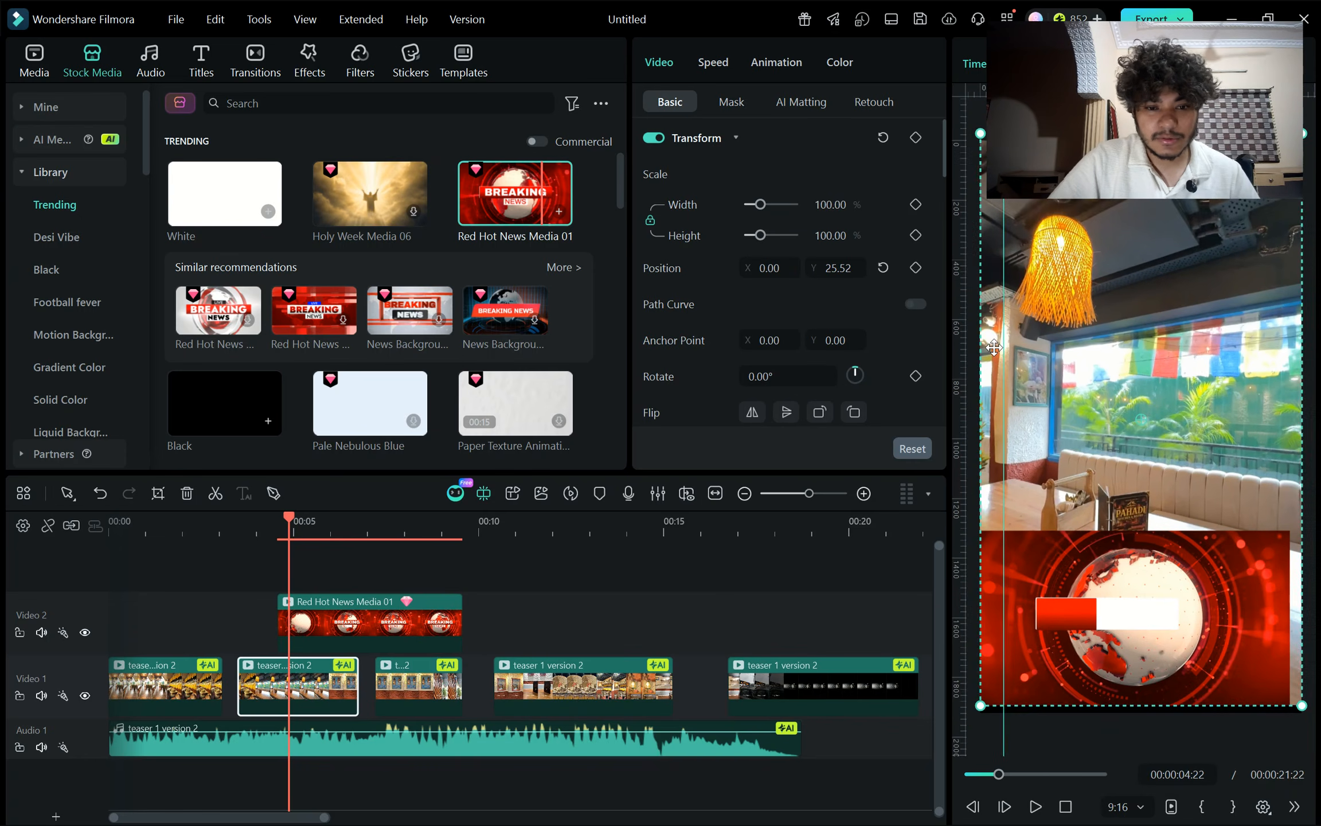
Add two horizontal guides across the upper half of the frame and a second vertical guide near its centre
scroll(994, 347, down, 4)
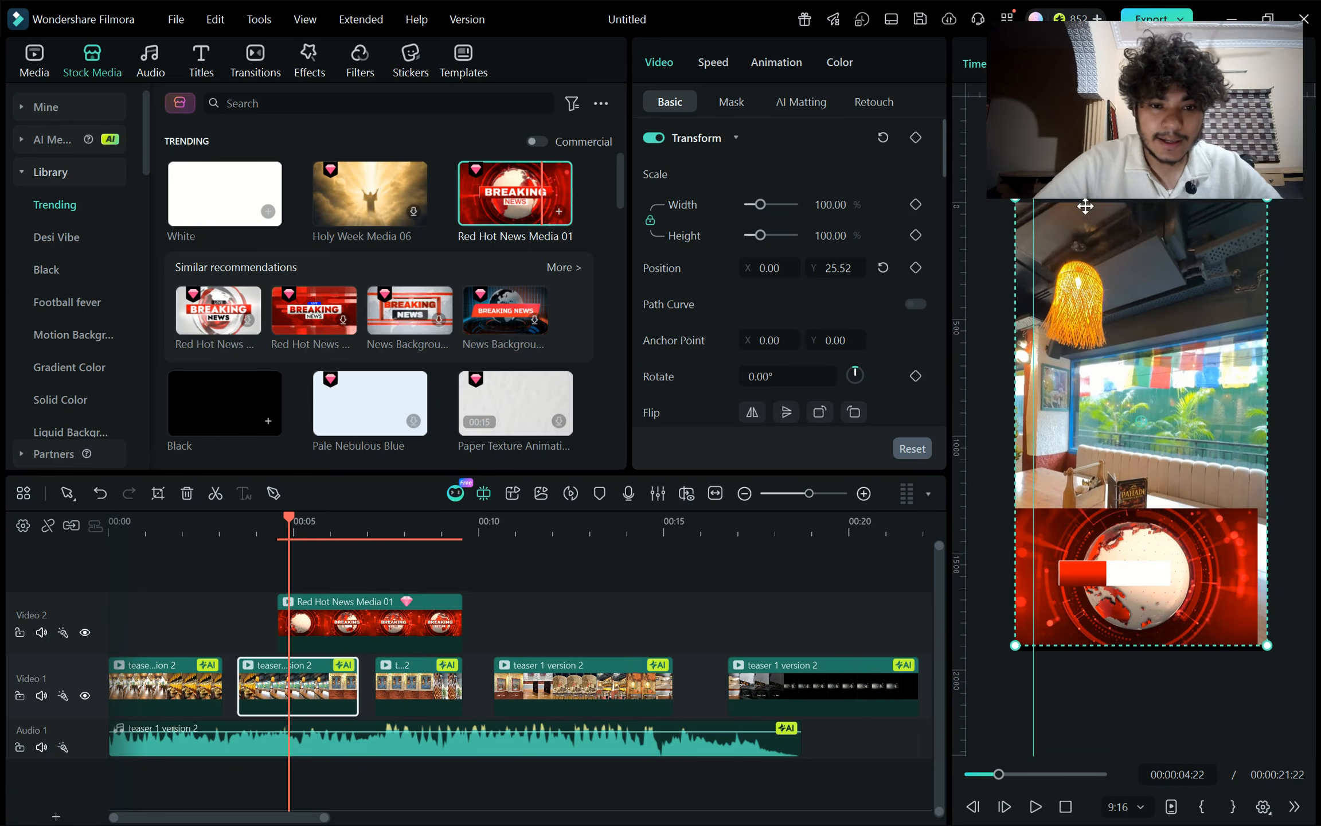
drag(1123, 91, 1123, 267)
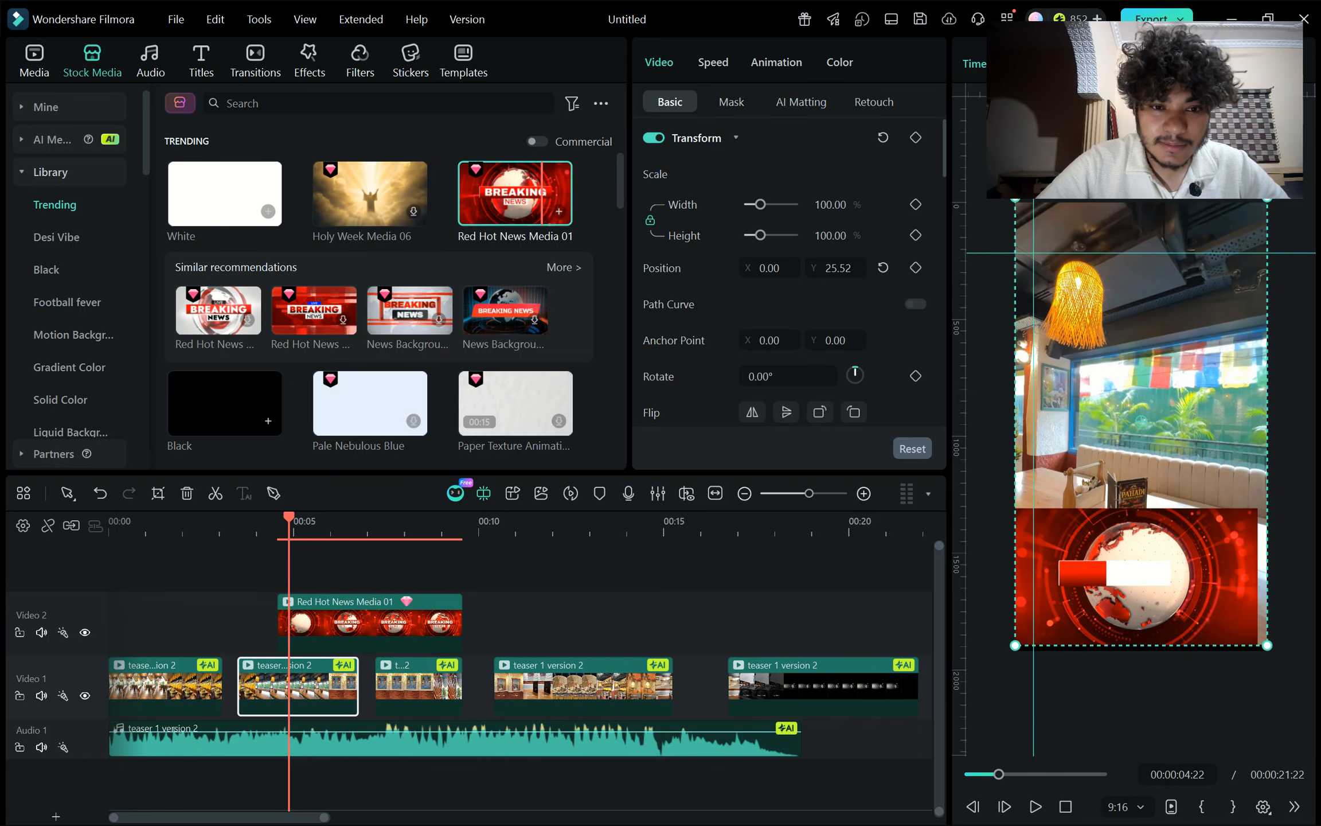
drag(1098, 133, 1070, 369)
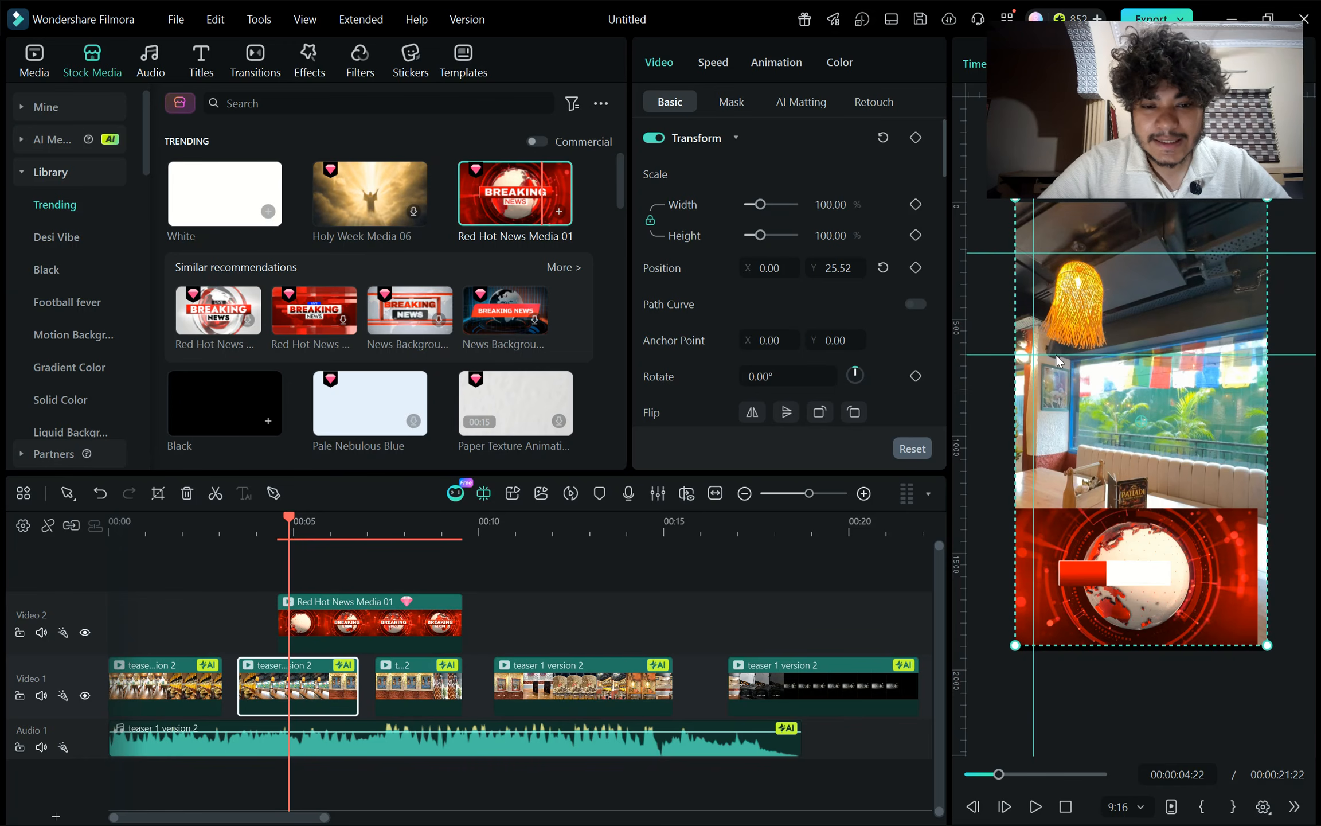
drag(964, 119, 1115, 124)
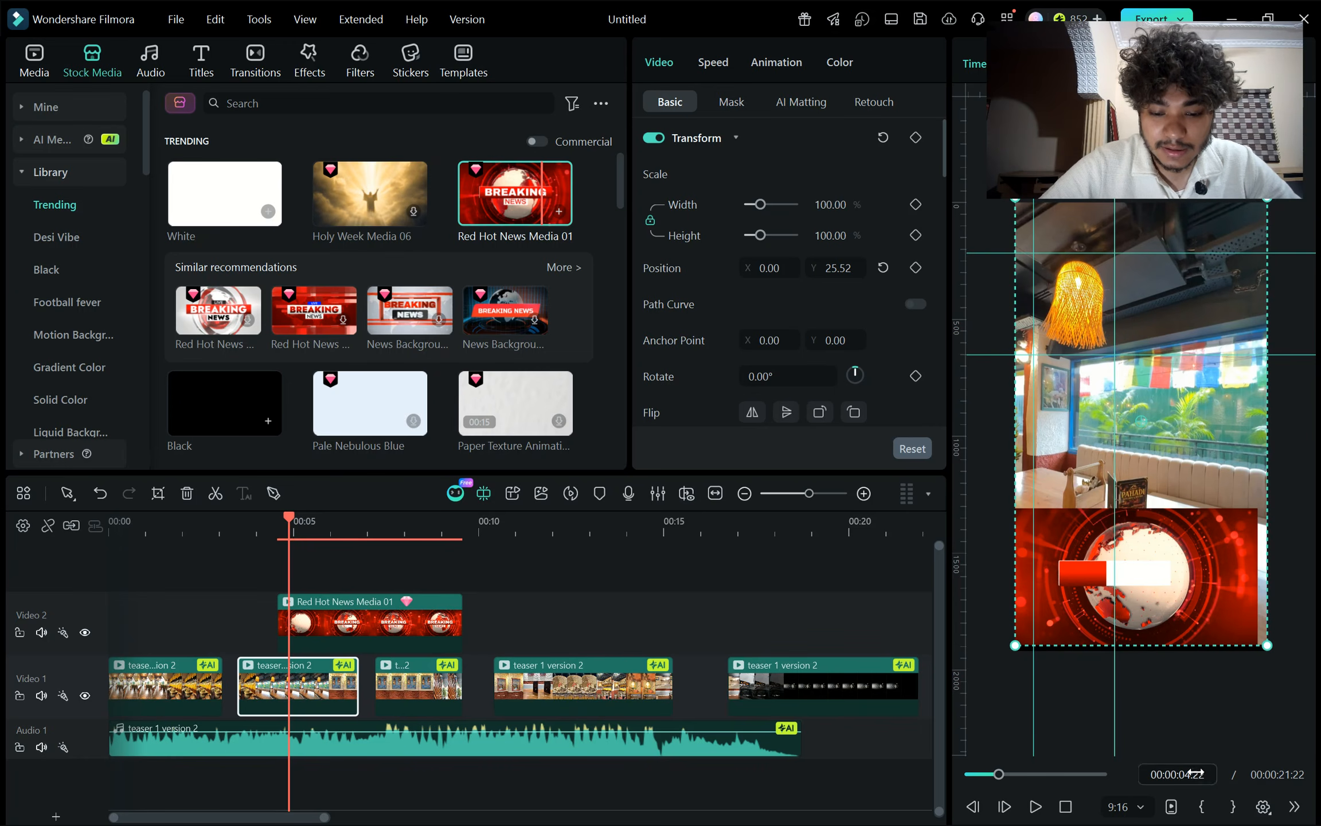
Hide the preview guides and turn off the ruler
click(1262, 806)
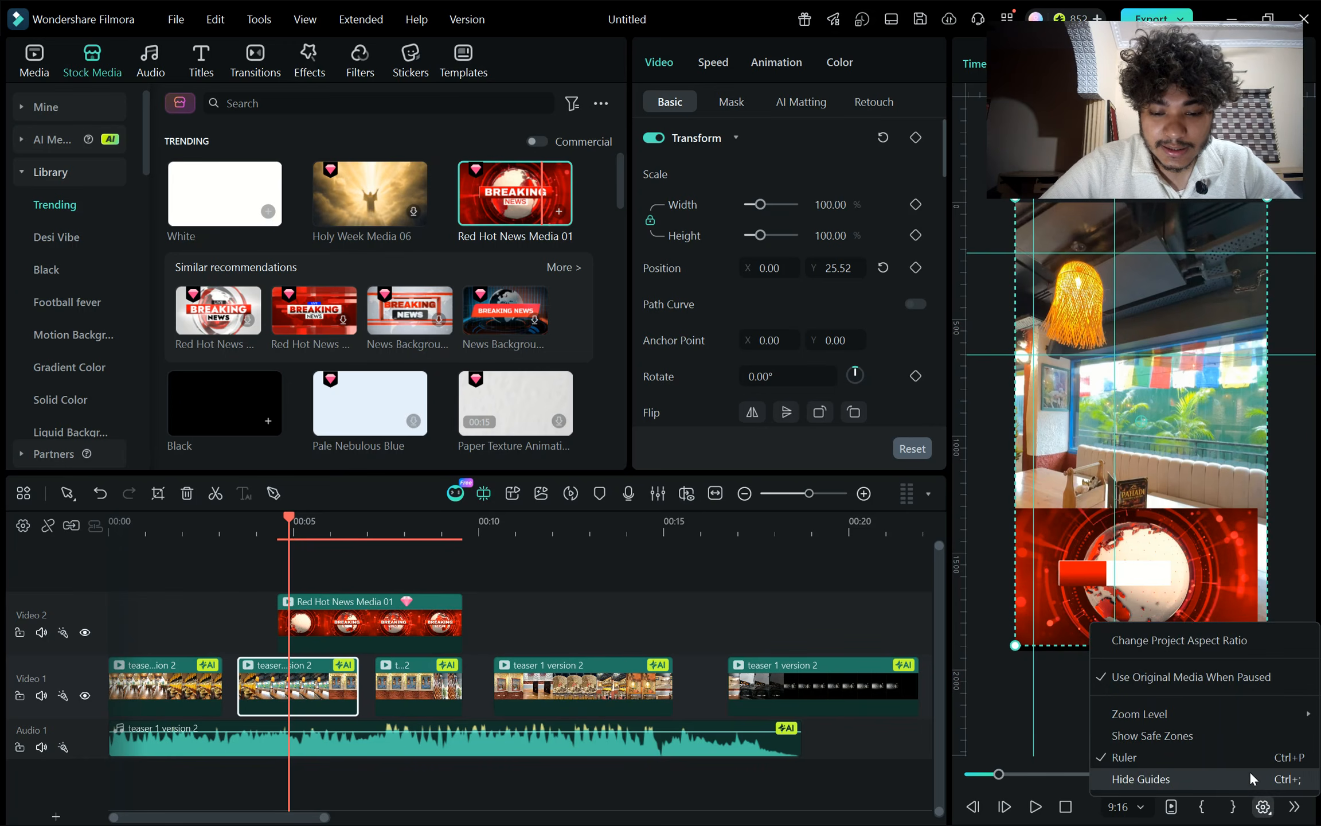
click(1250, 778)
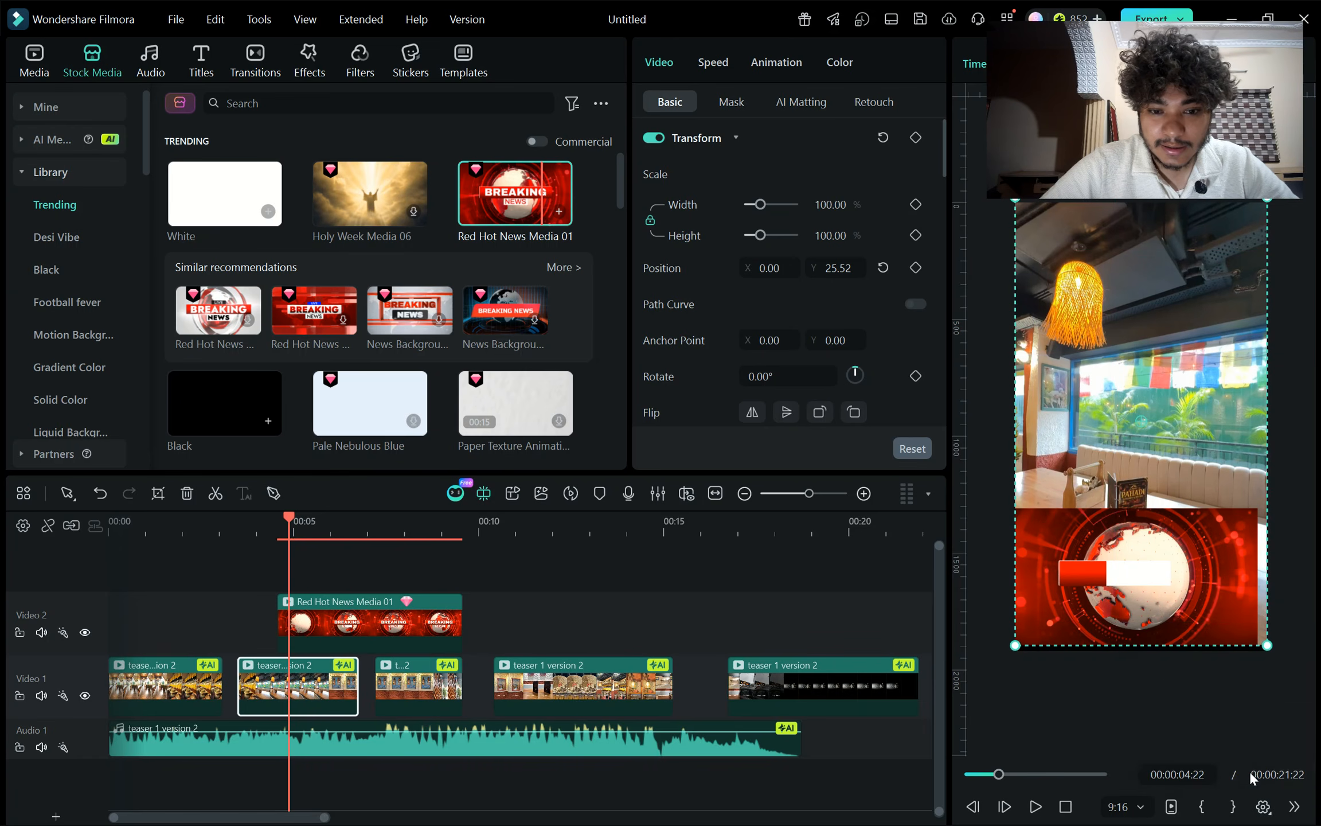
click(1262, 806)
click(1247, 749)
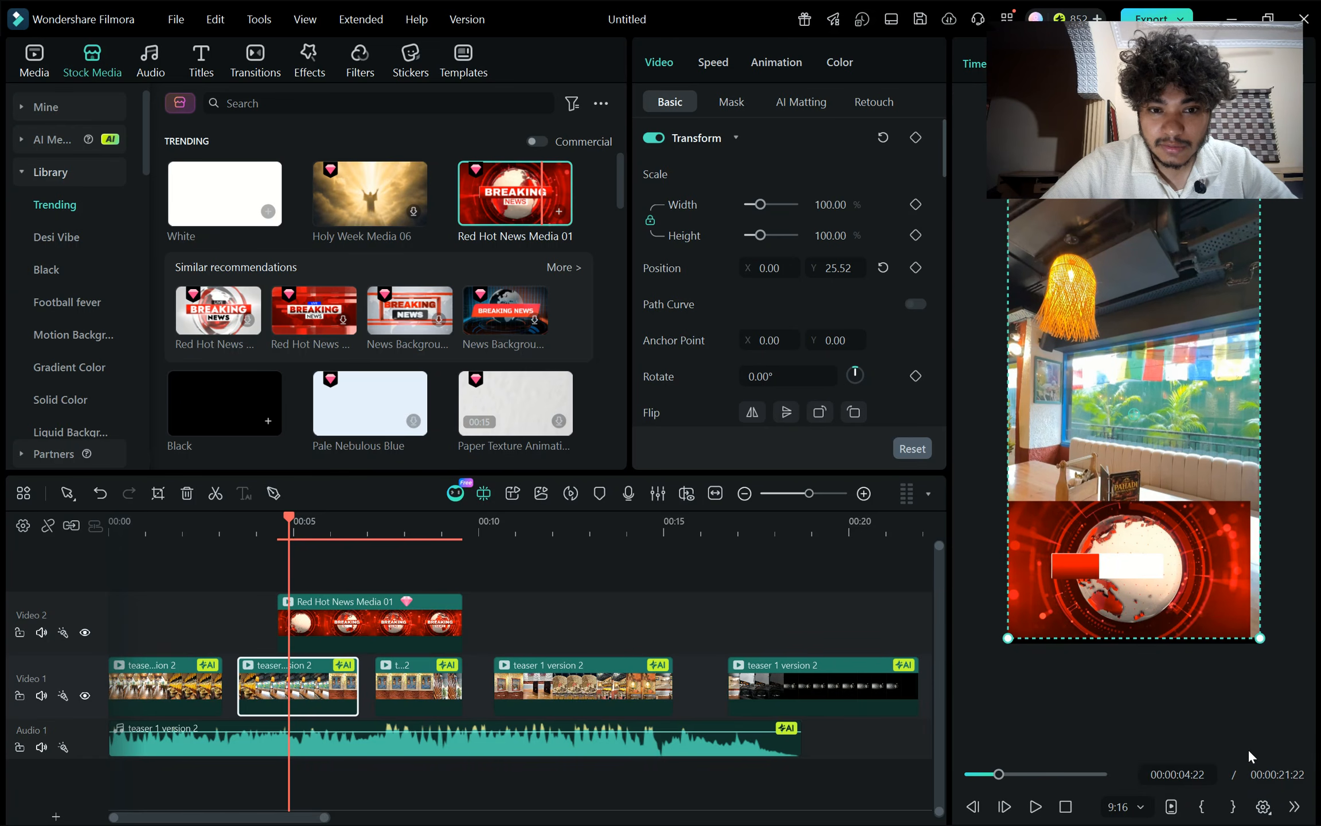
click(1263, 806)
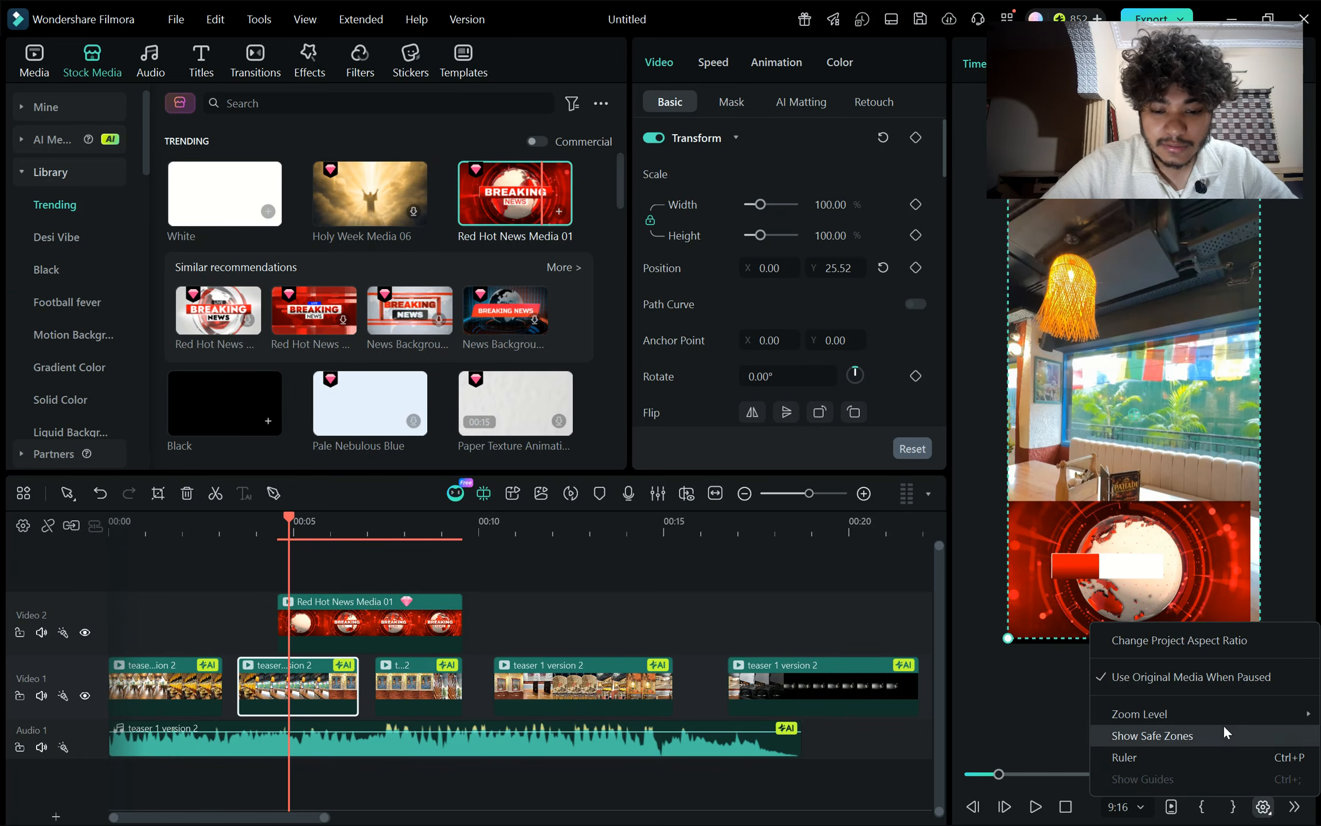
click(998, 677)
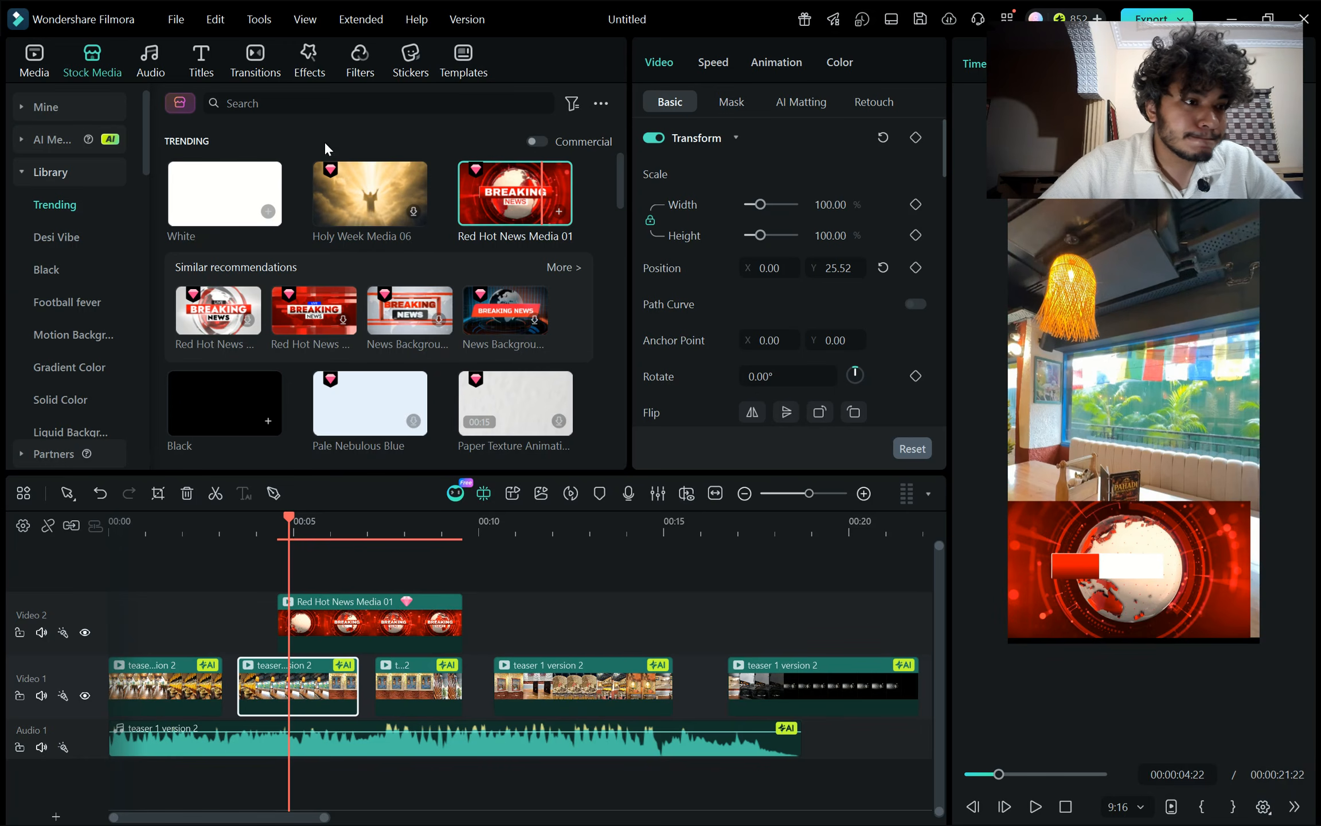
Browse the transition and effect categories, collapsing Video Effects and Transitions and expanding AI Transitions
click(213, 55)
click(255, 55)
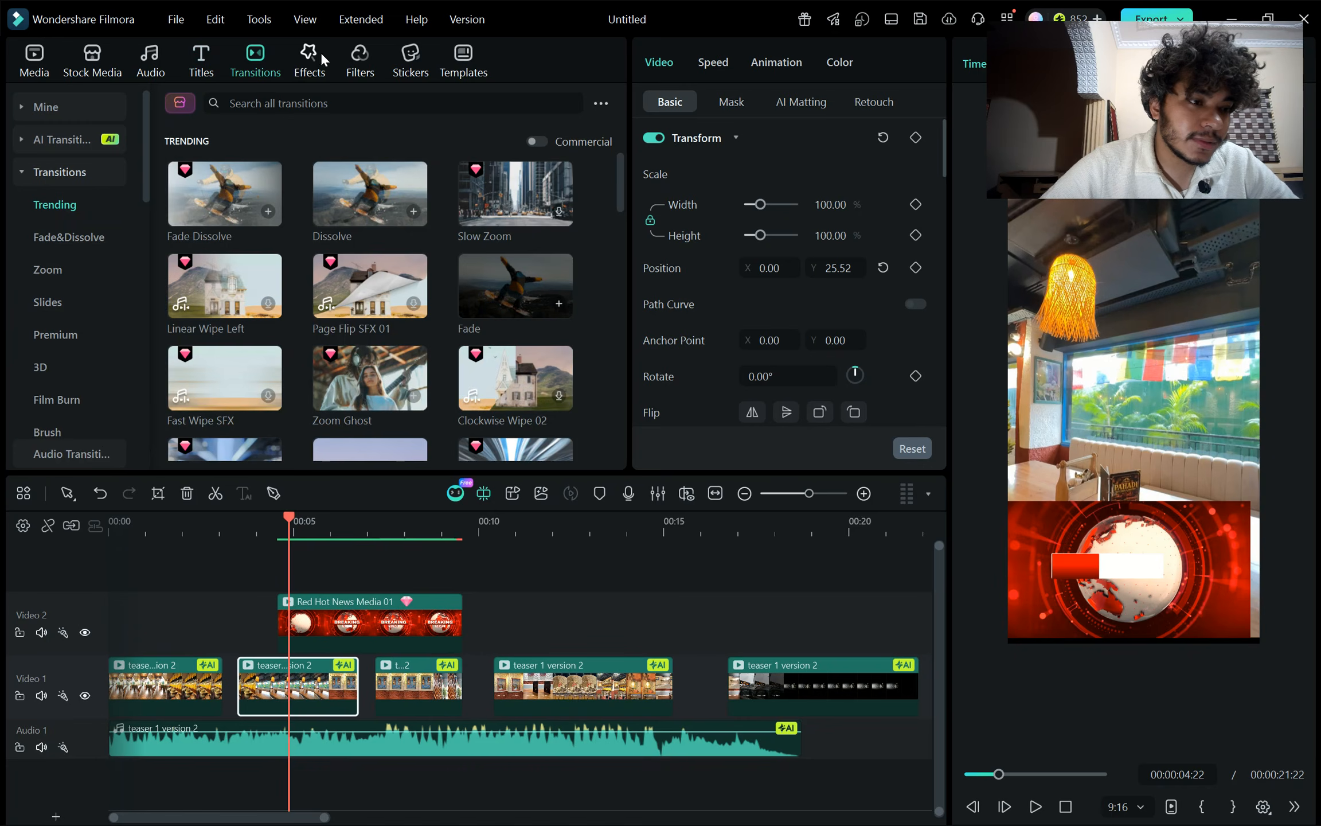
scroll(112, 272, down, 10)
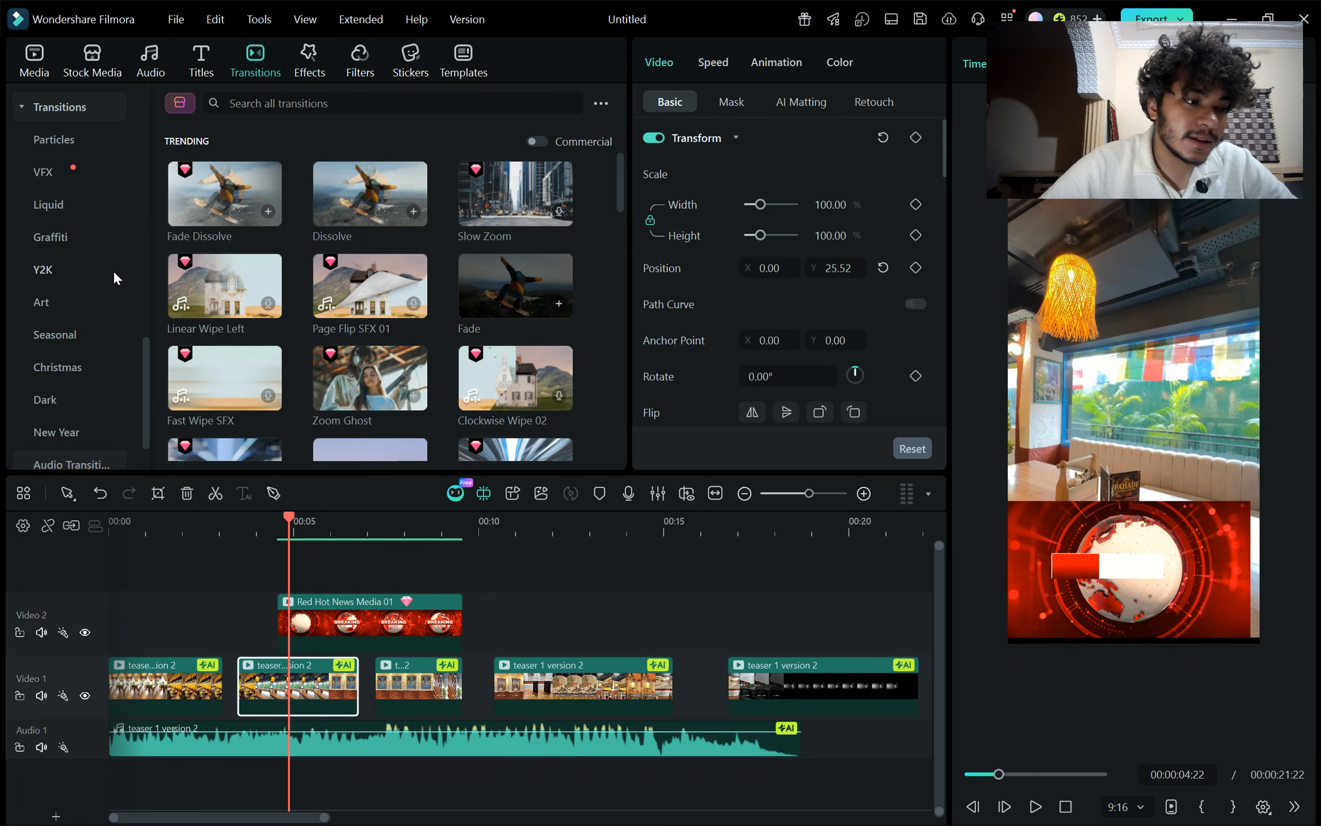
scroll(113, 271, up, 10)
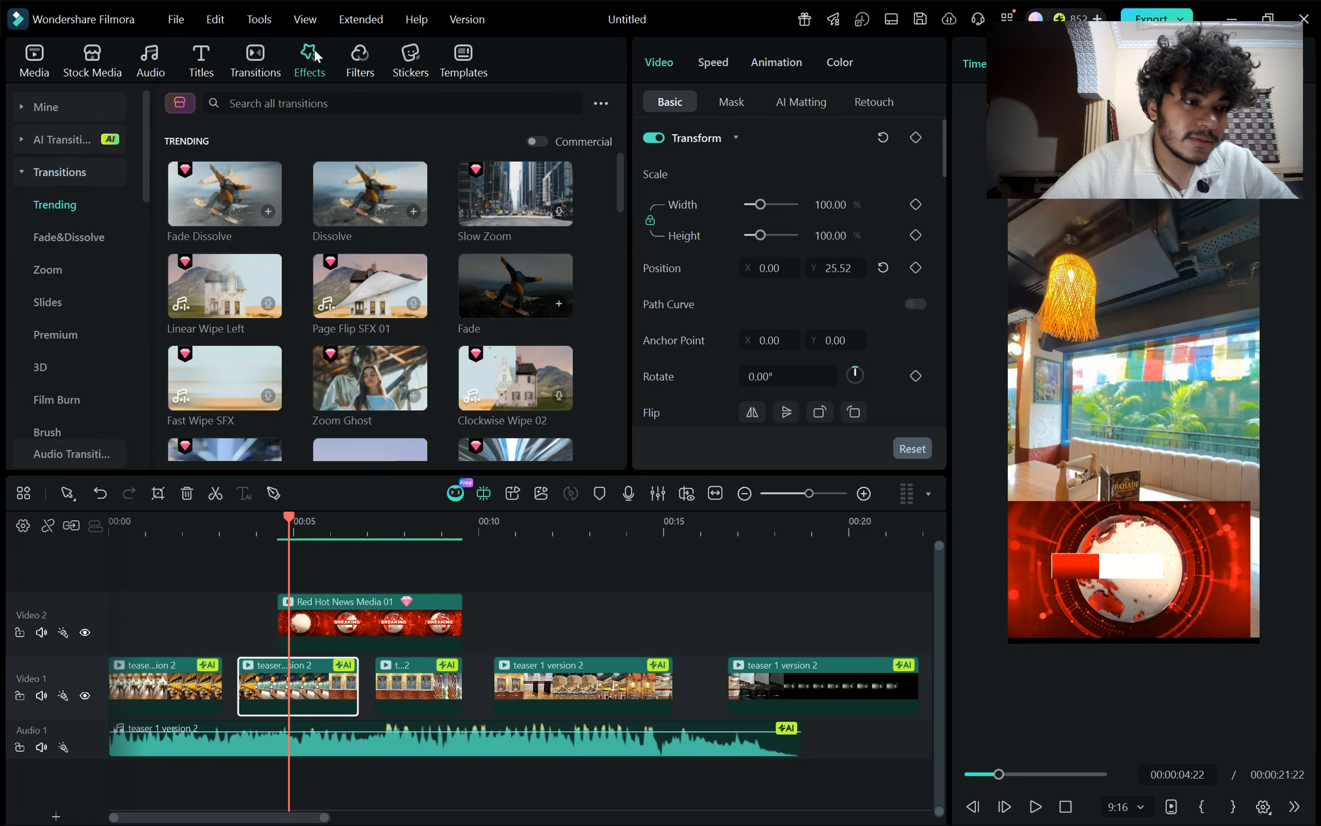
click(309, 60)
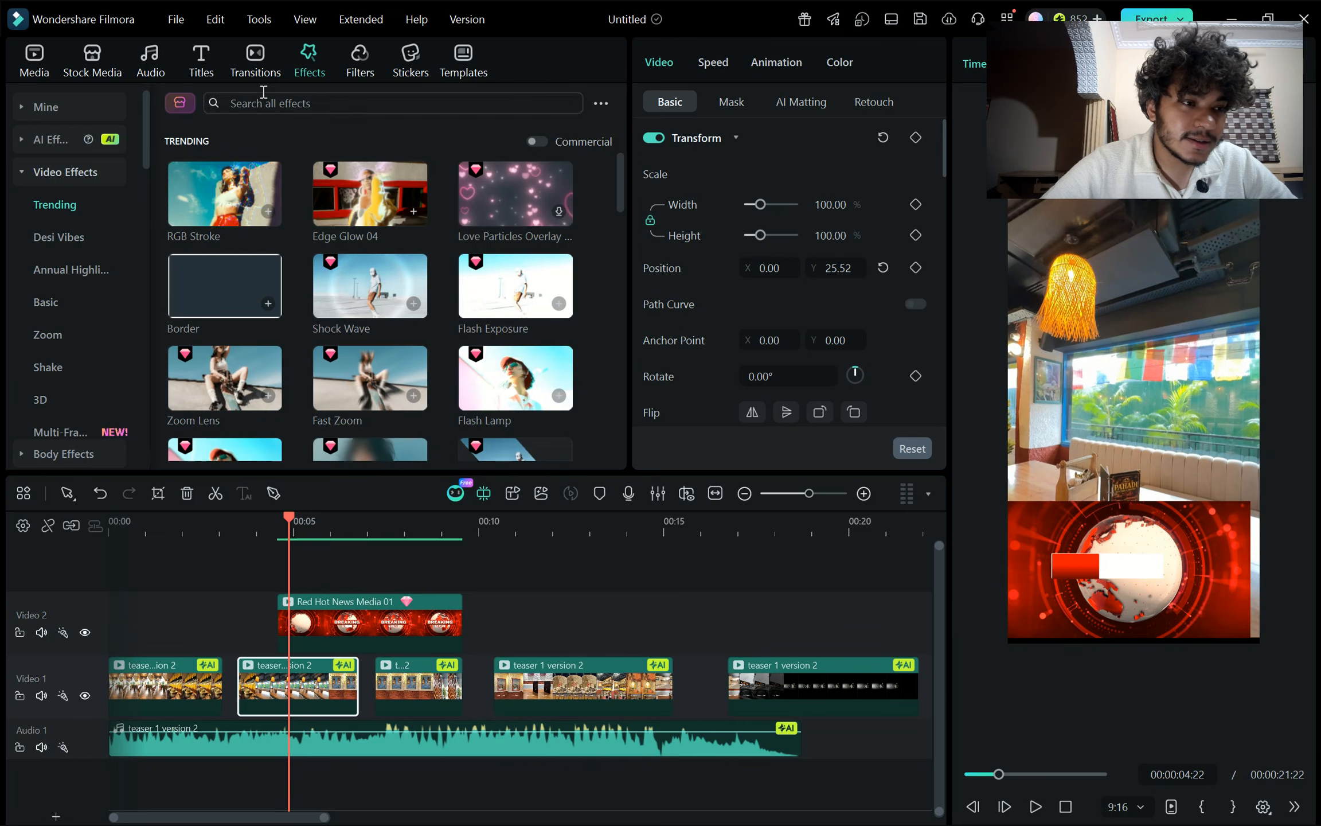
click(22, 174)
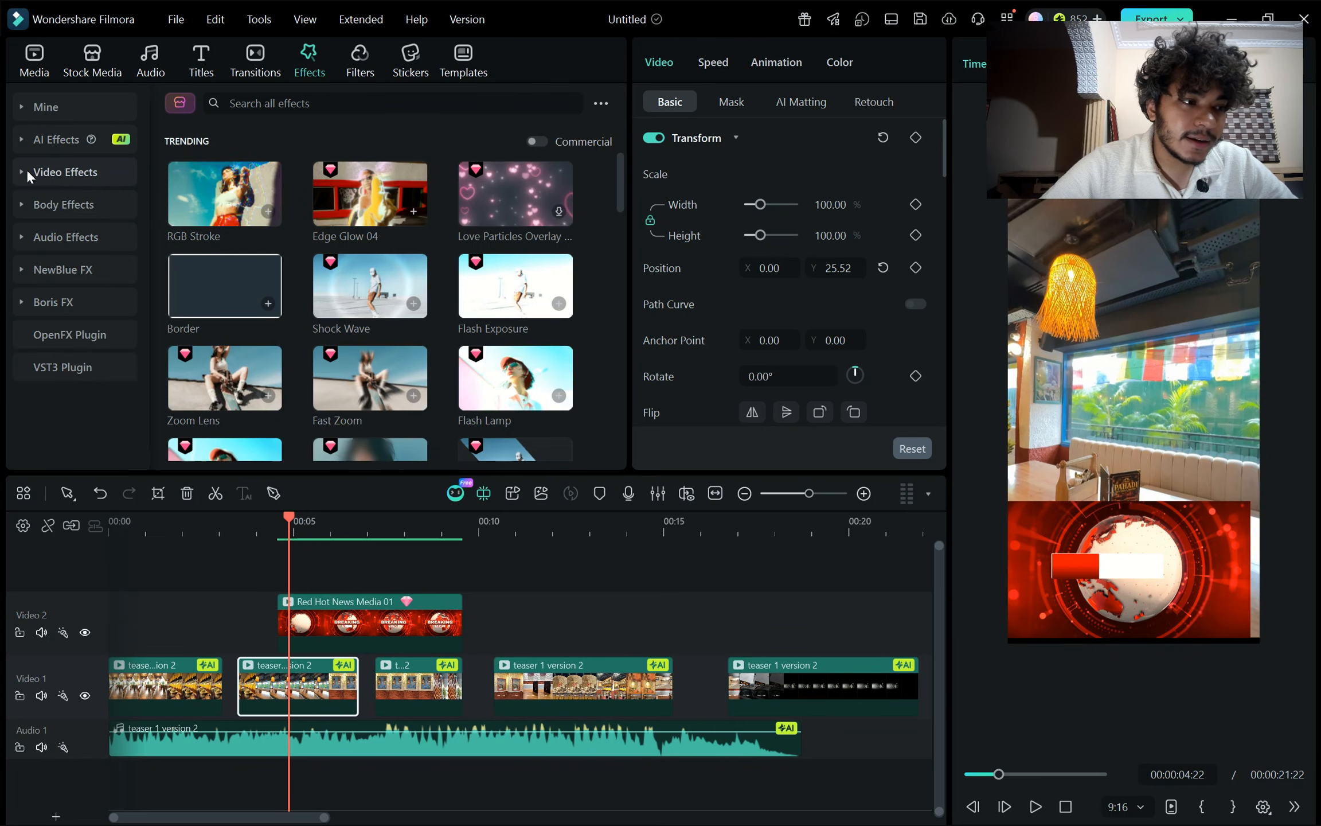
click(254, 62)
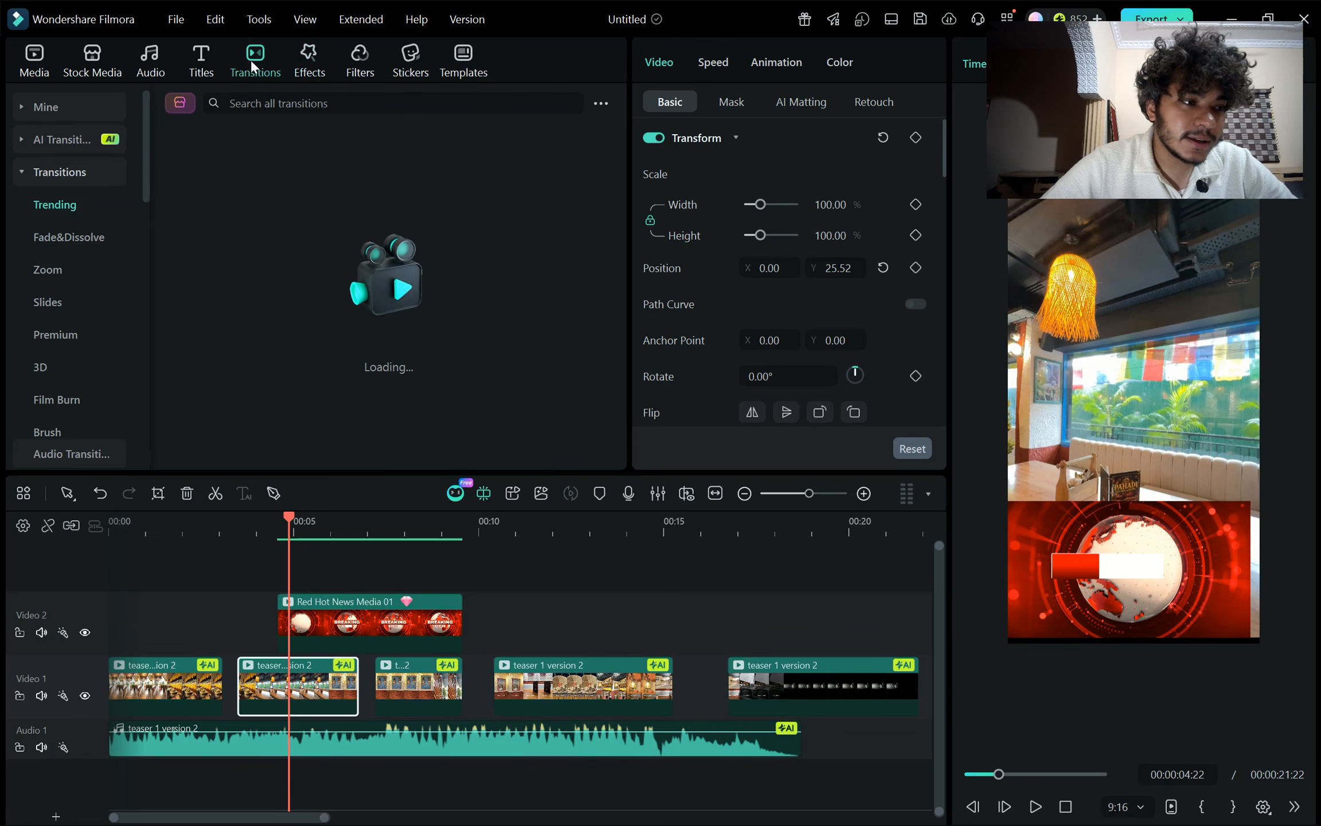
click(22, 165)
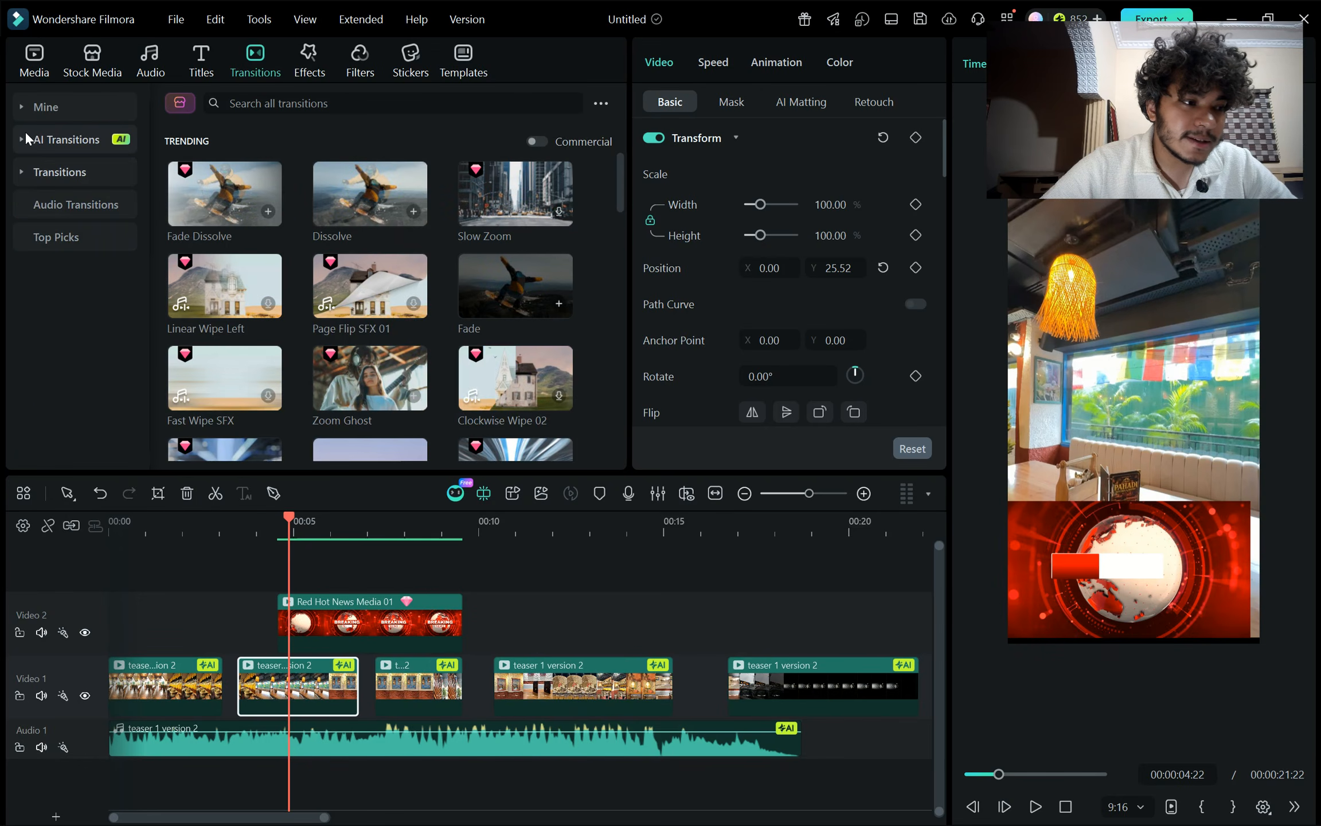
click(26, 135)
click(51, 134)
Look through the Titles, Filters, Stickers and Templates libraries, including the Filters and AI Sticker sections
click(203, 58)
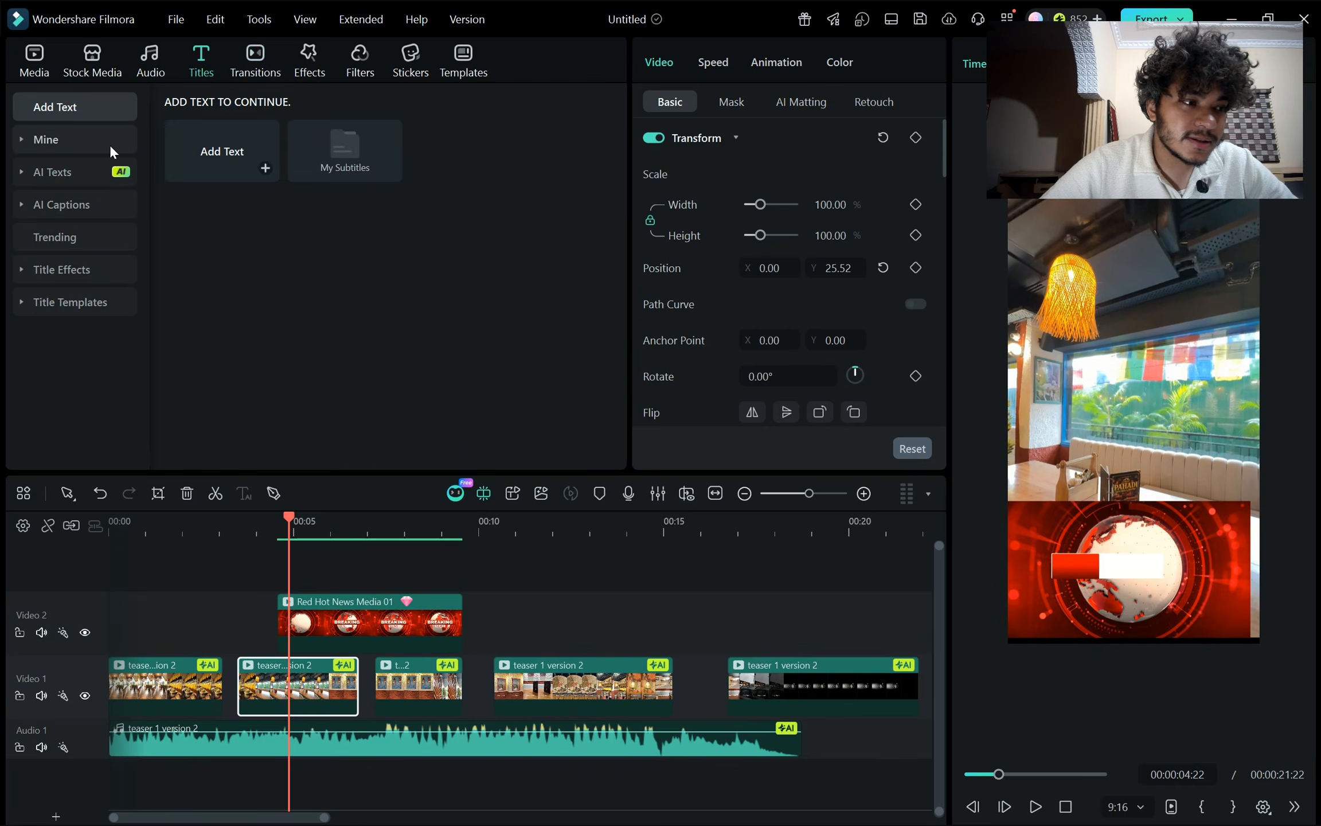
click(274, 65)
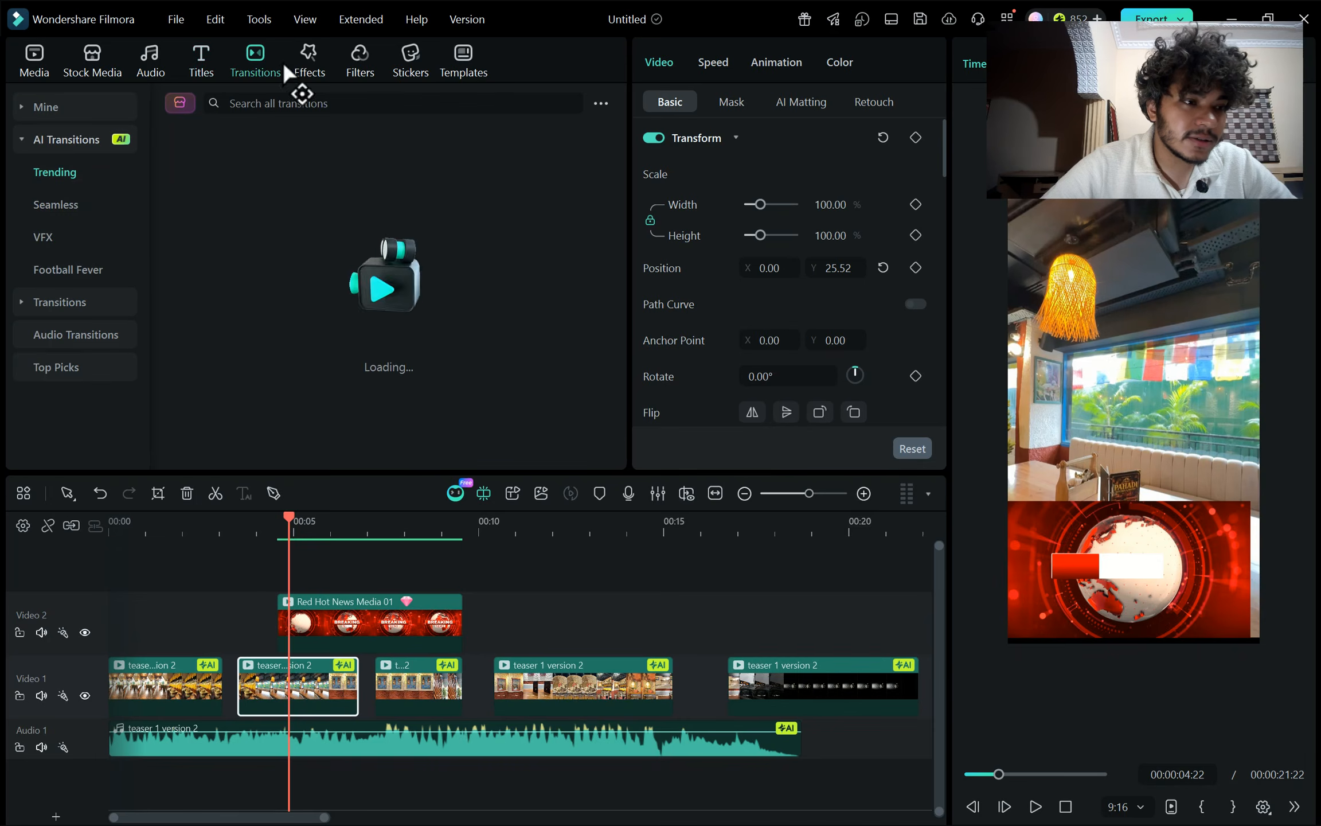
click(313, 61)
click(351, 60)
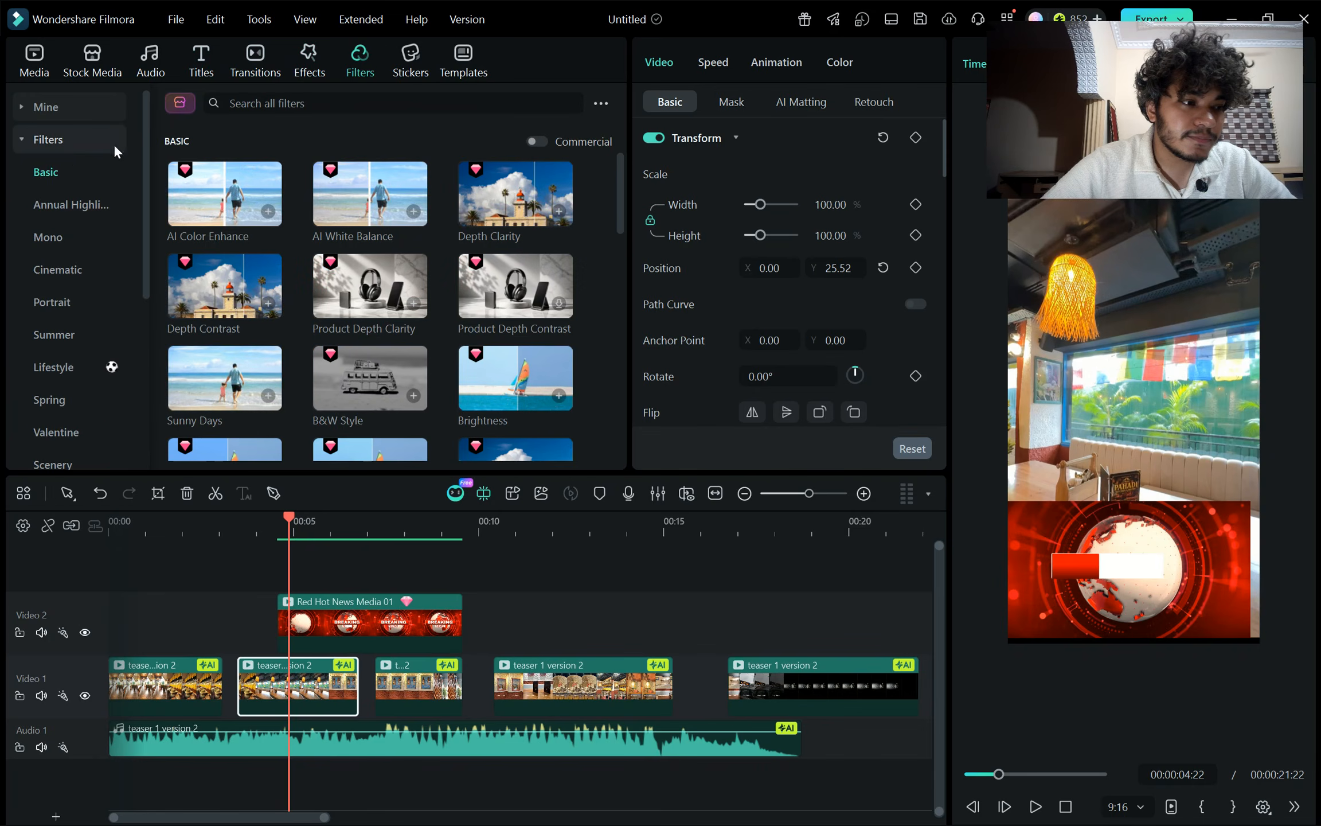
click(29, 140)
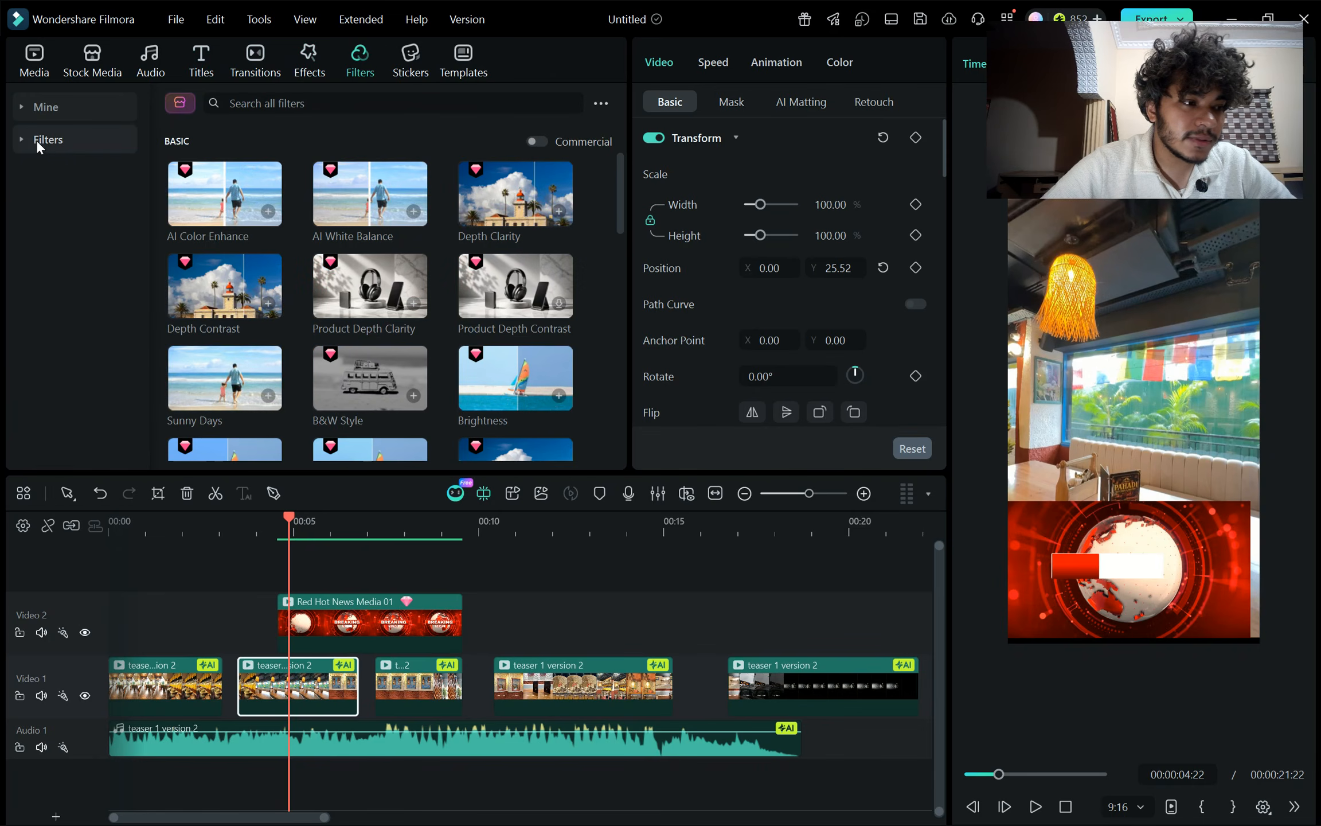
click(415, 63)
click(109, 139)
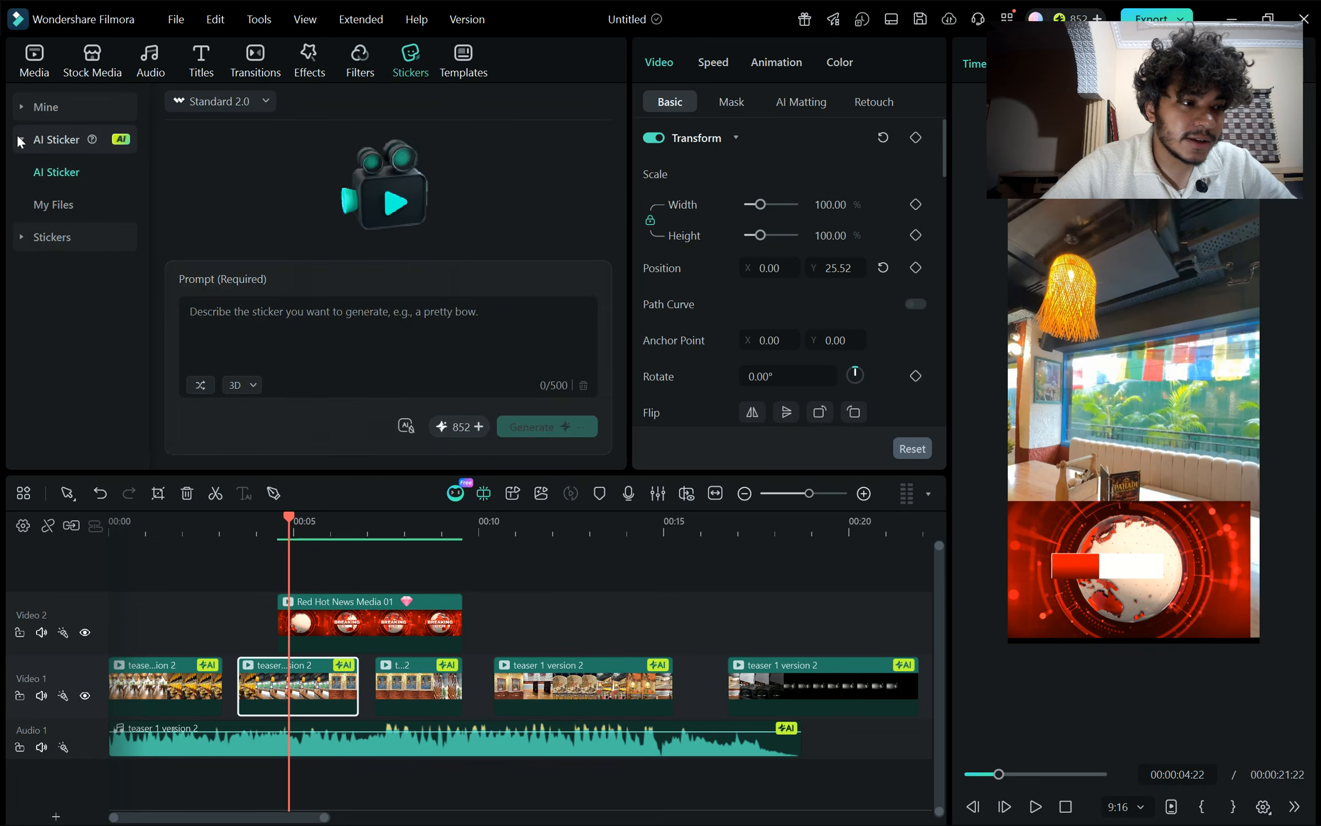
click(468, 54)
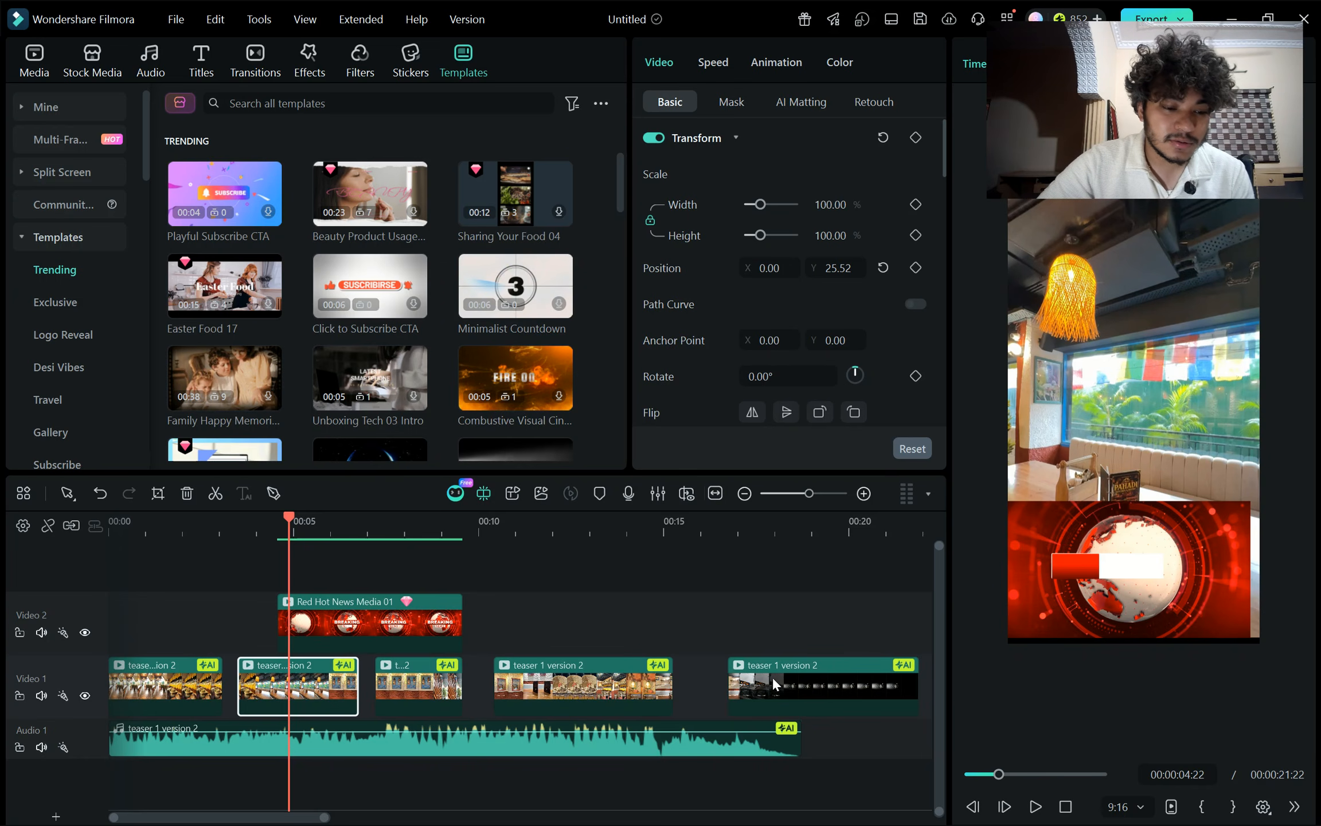
Deselect the second Video 1 segment and move the playhead back to 00:00:02:03
click(283, 546)
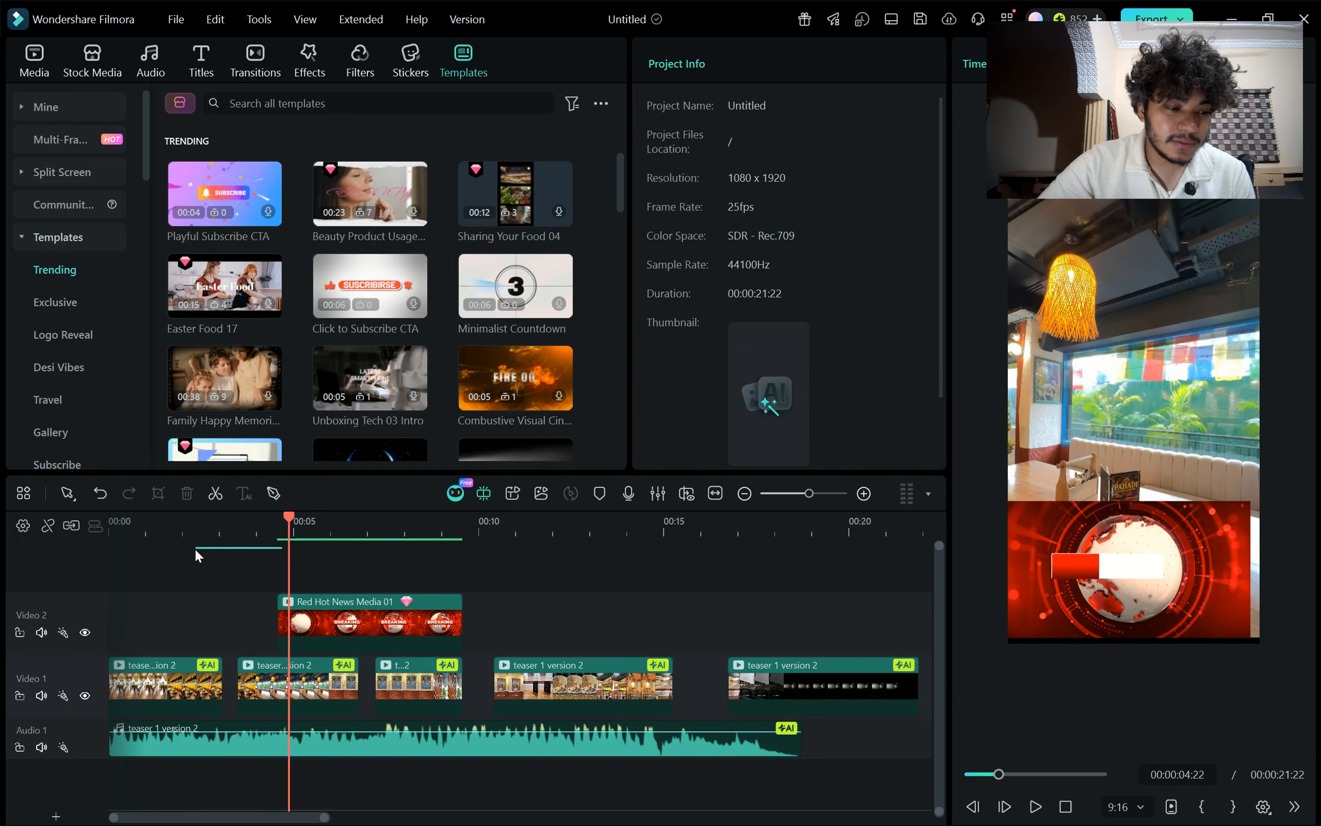
drag(293, 551, 188, 575)
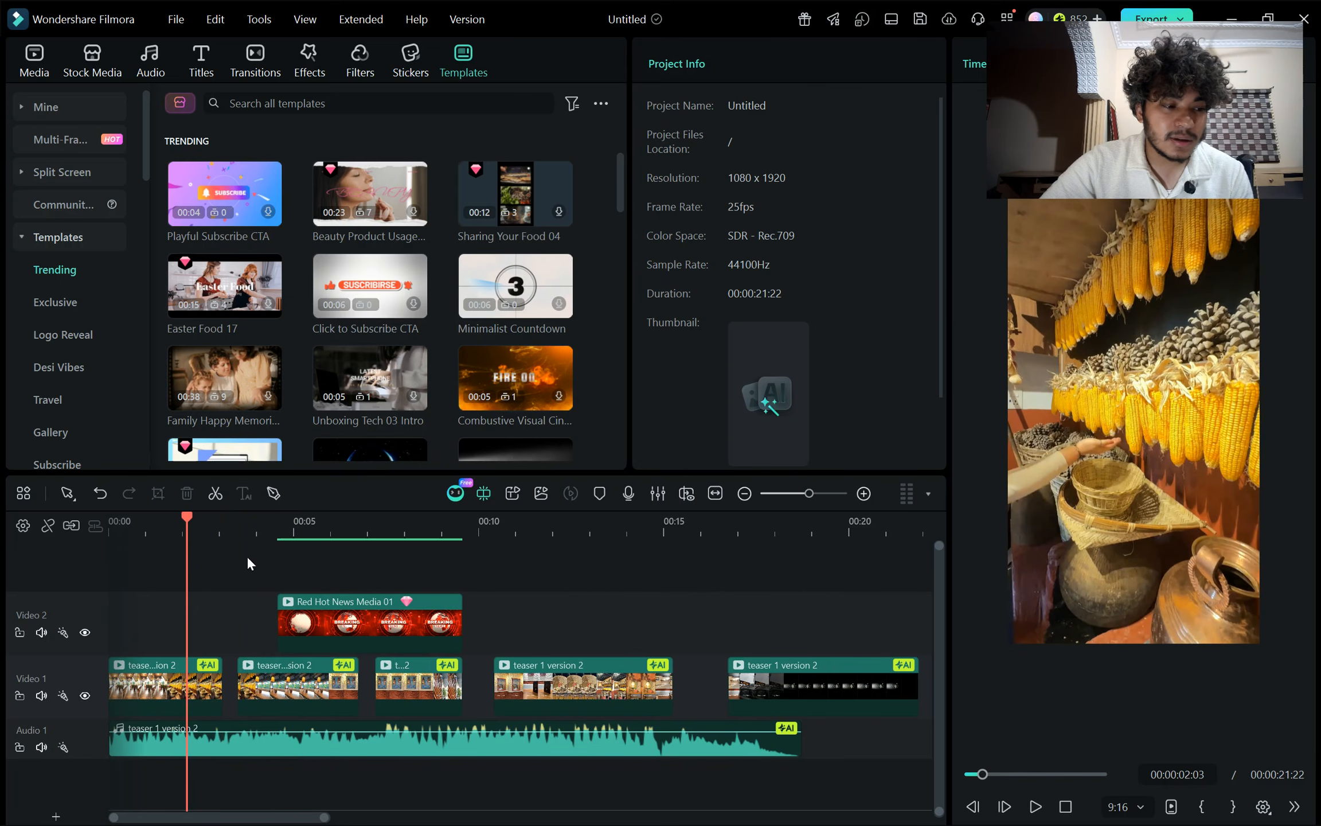
Close the gaps before the last two Video 1 clips and trim the final clip's end to match the end of Audio 1
drag(234, 536, 586, 579)
drag(796, 686, 739, 687)
drag(606, 688, 576, 688)
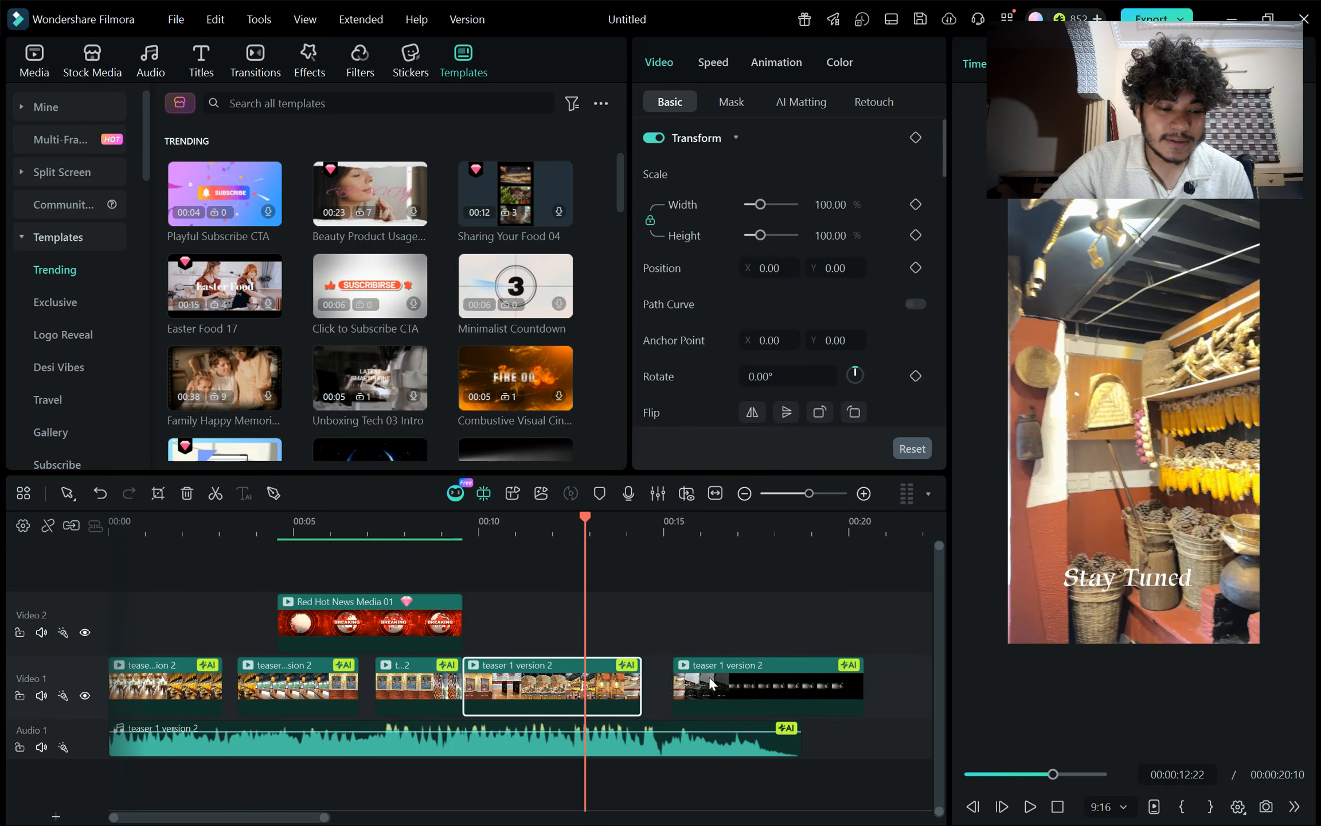
drag(747, 680, 718, 681)
drag(829, 687, 801, 686)
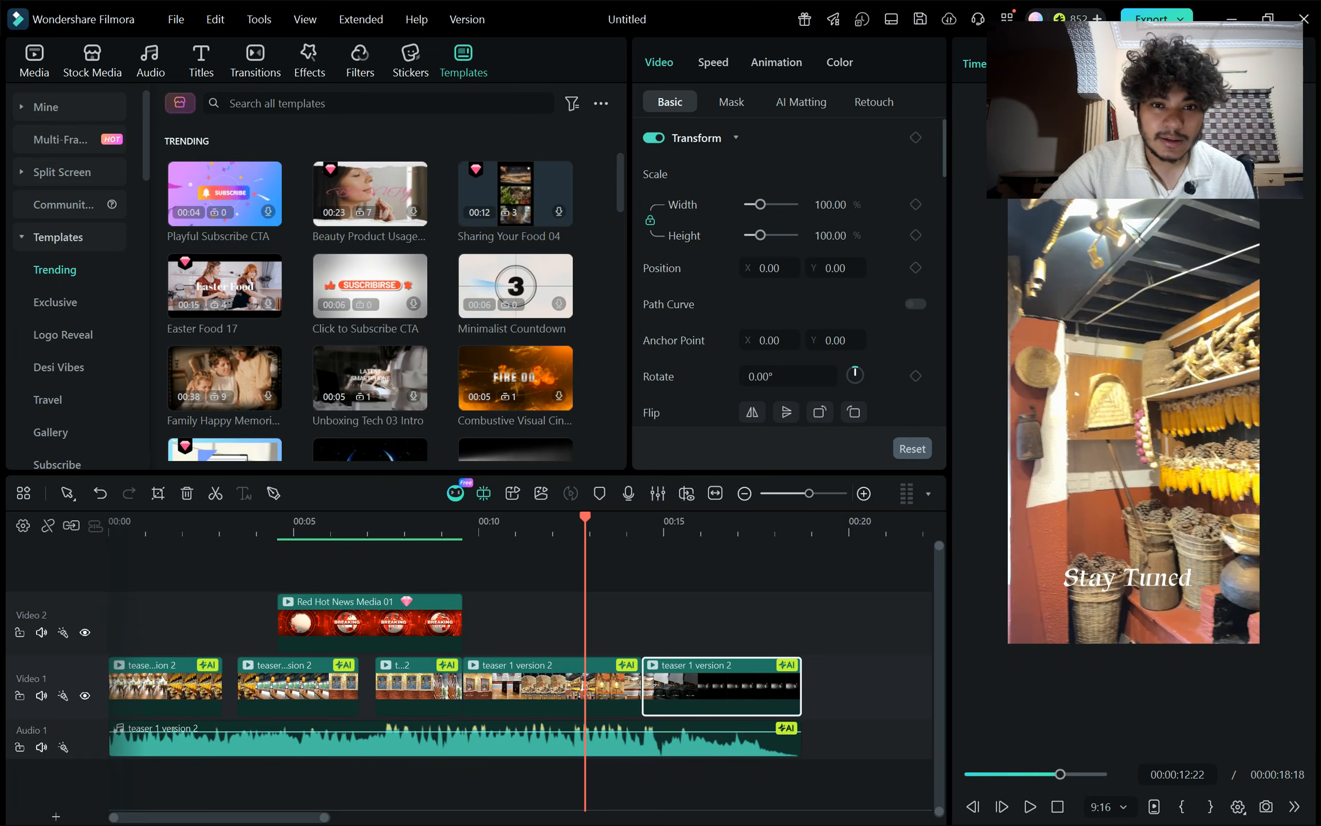
Open the export settings for a local file and enter the title "ttravel vlog"
click(1135, 17)
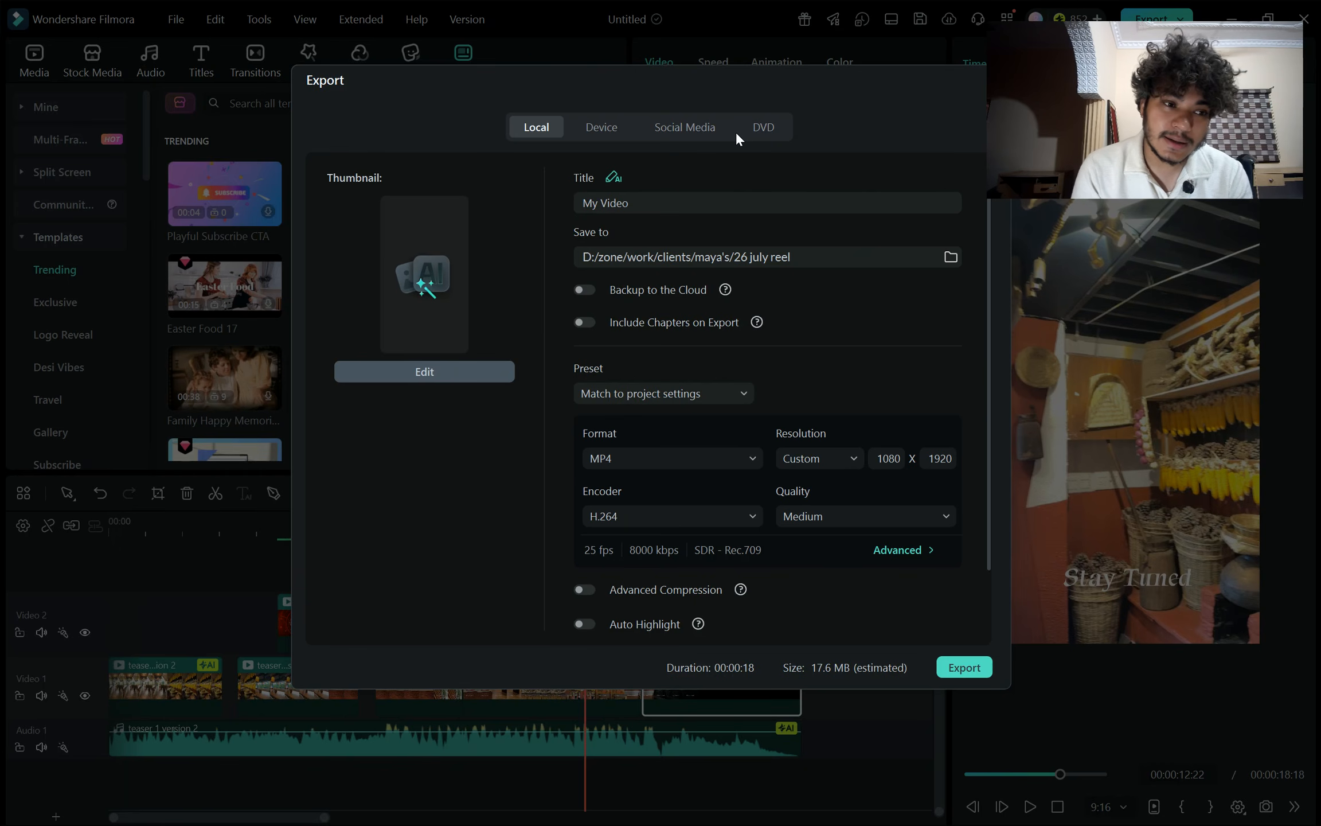
click(695, 200)
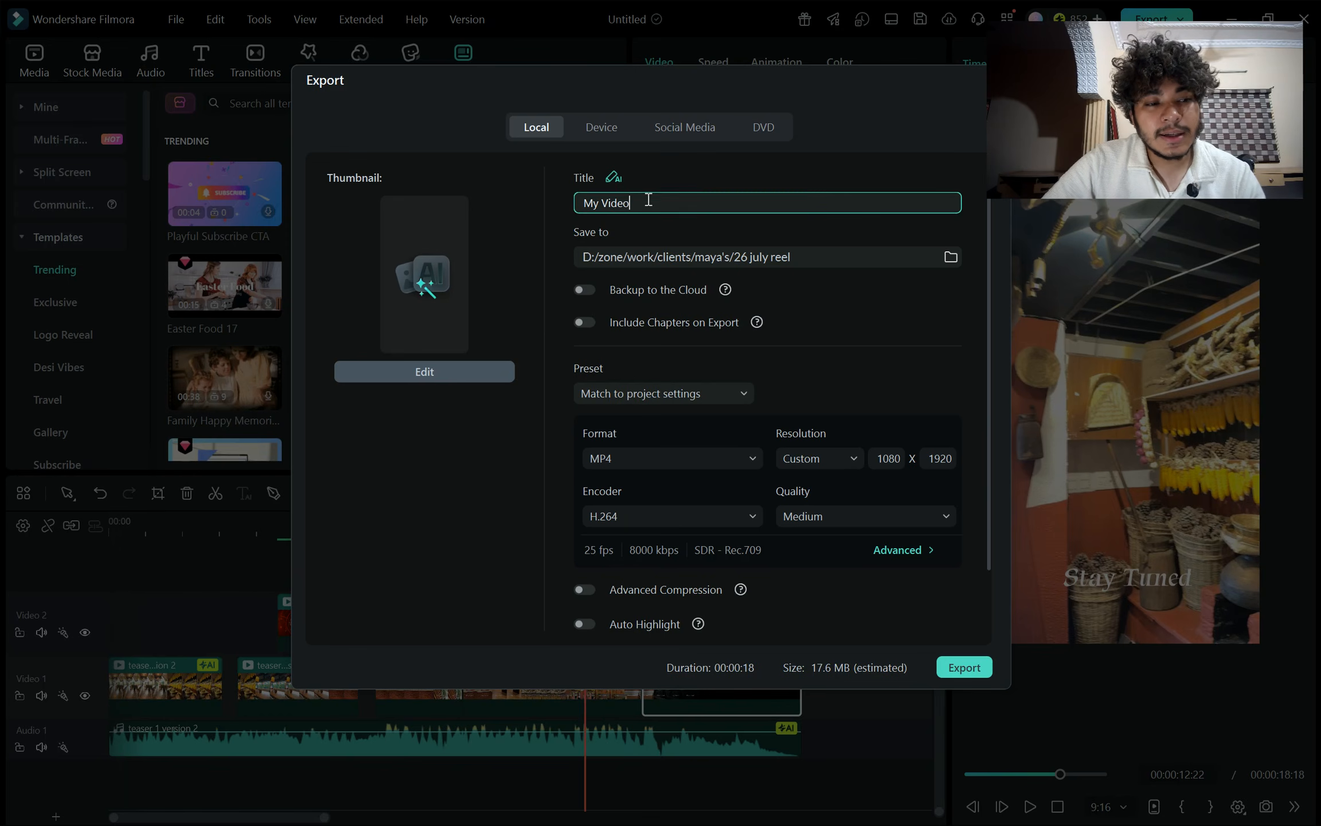
key(ctrl+a)
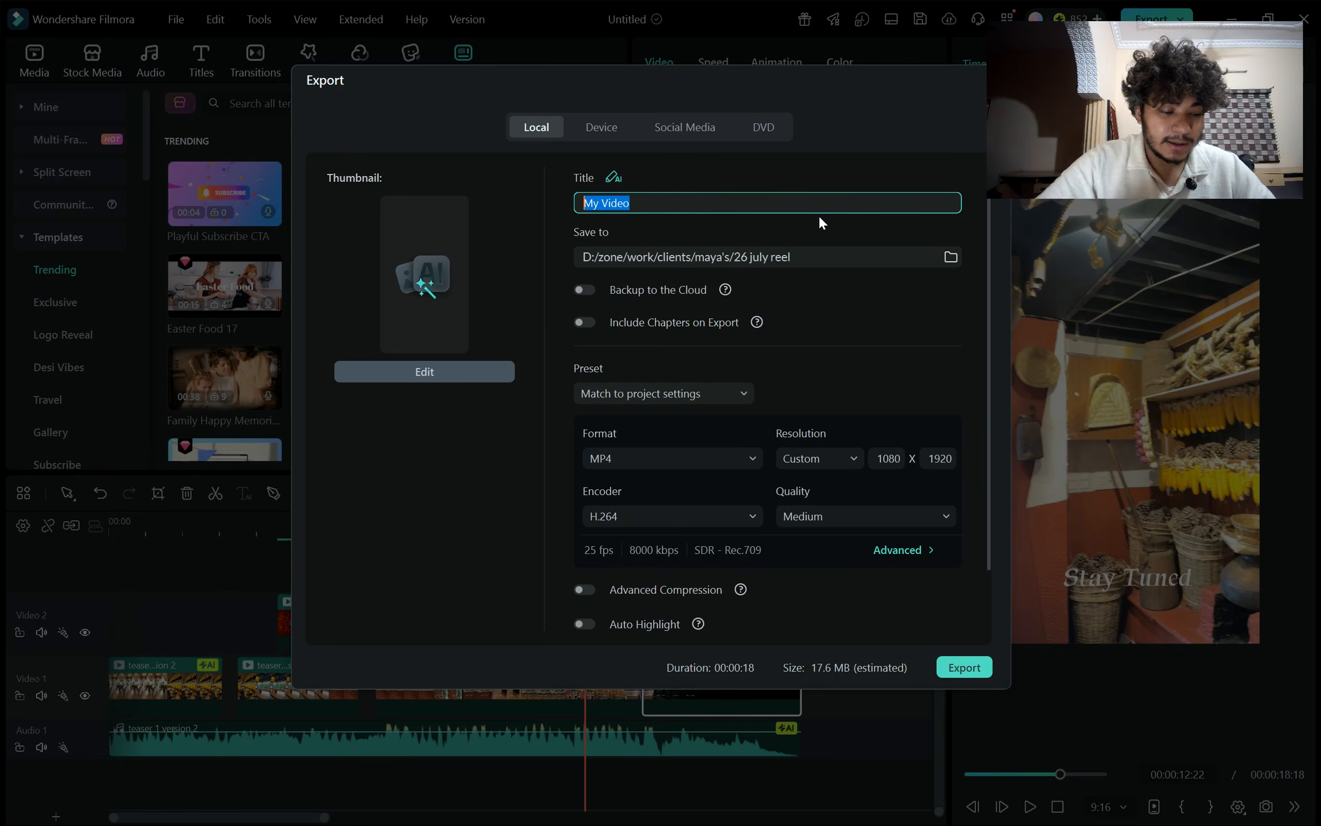
text(ttravel )
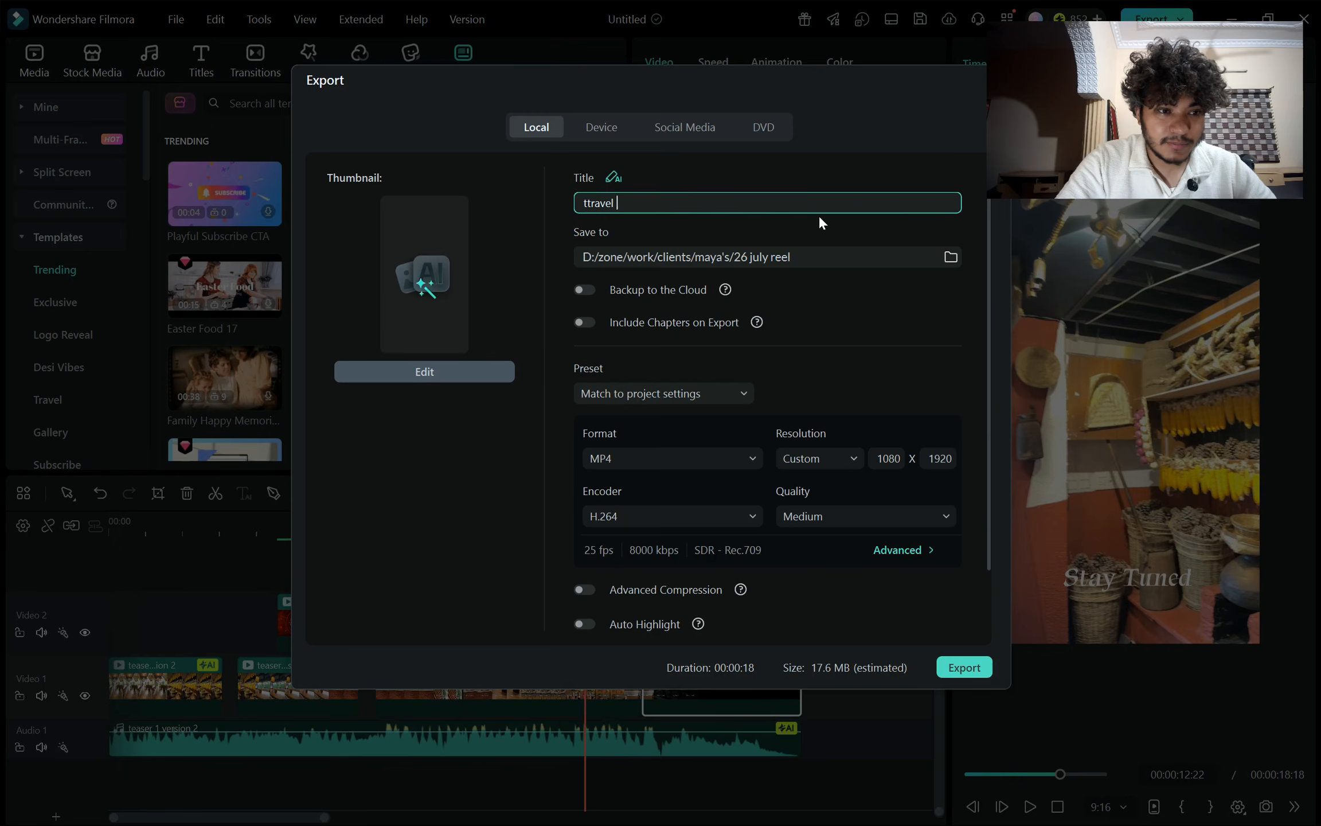
text(vlog)
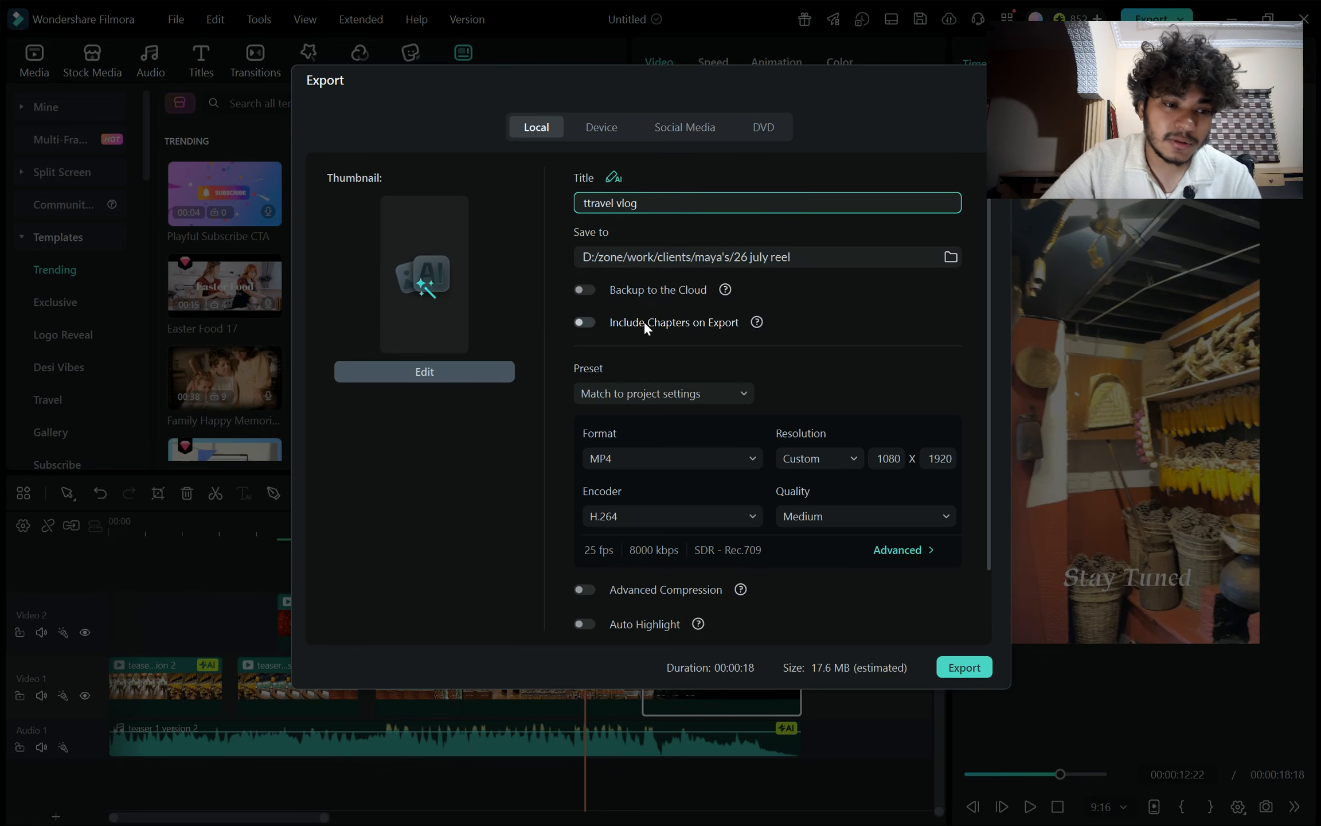
Try the chapter inclusion option, set the export quality to High, and close the export settings without exporting
click(584, 322)
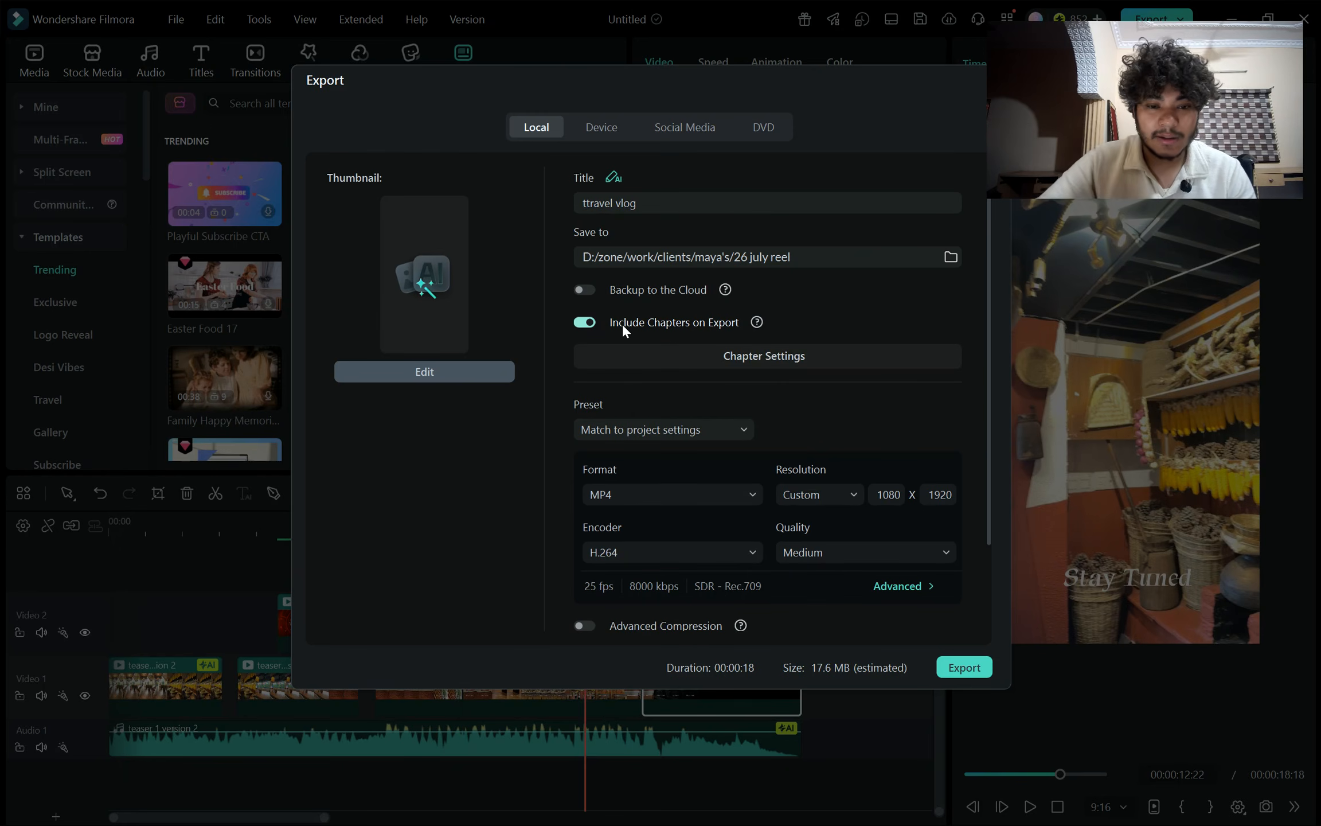
click(586, 323)
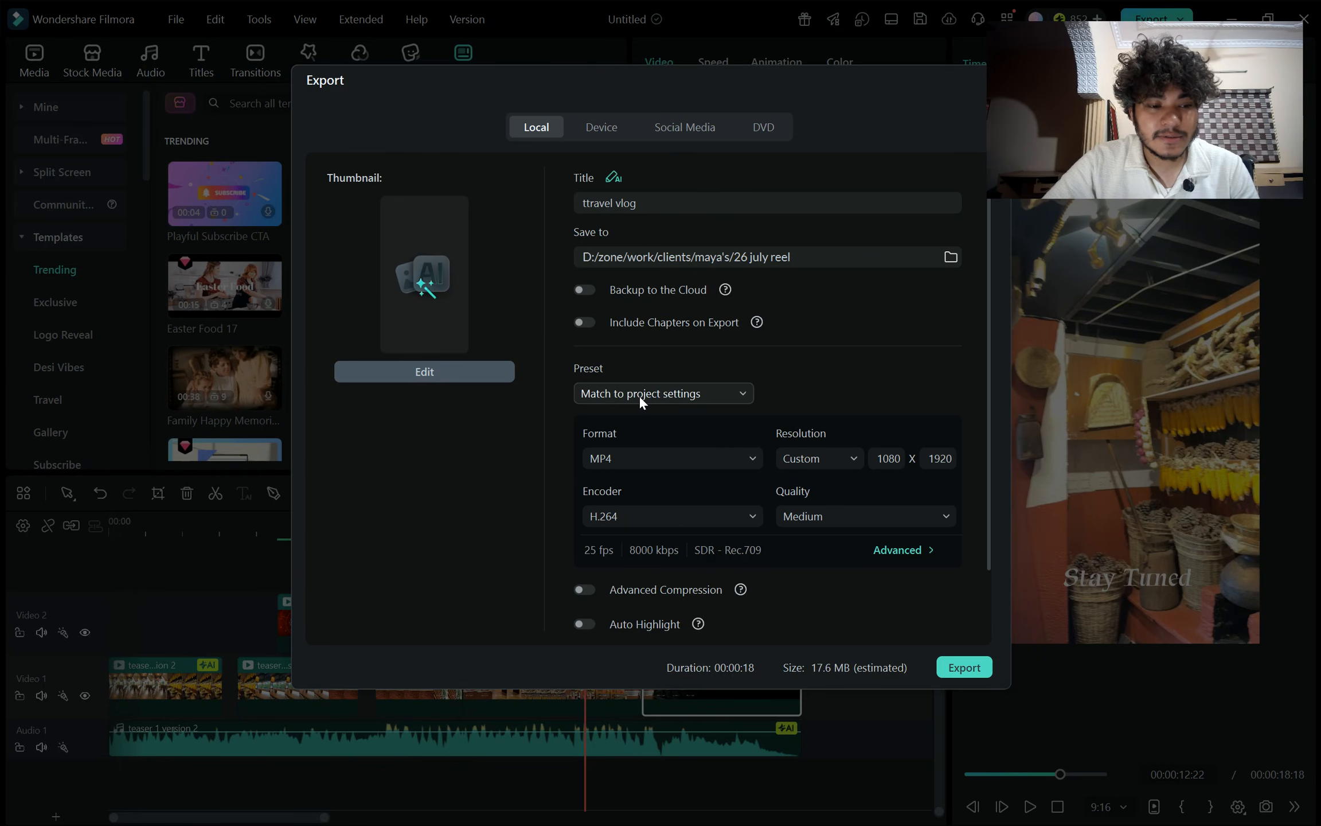
scroll(668, 432, down, 1)
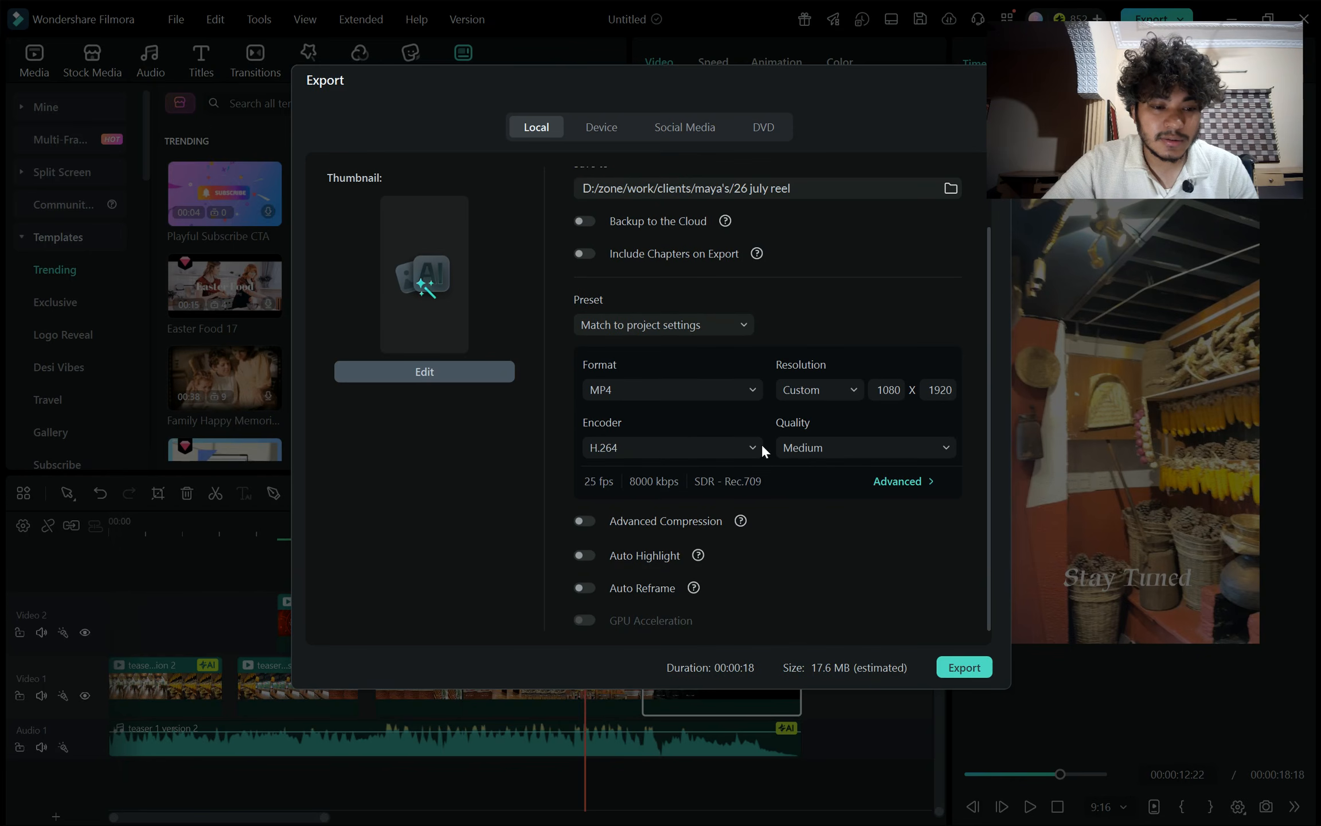
click(790, 446)
click(833, 540)
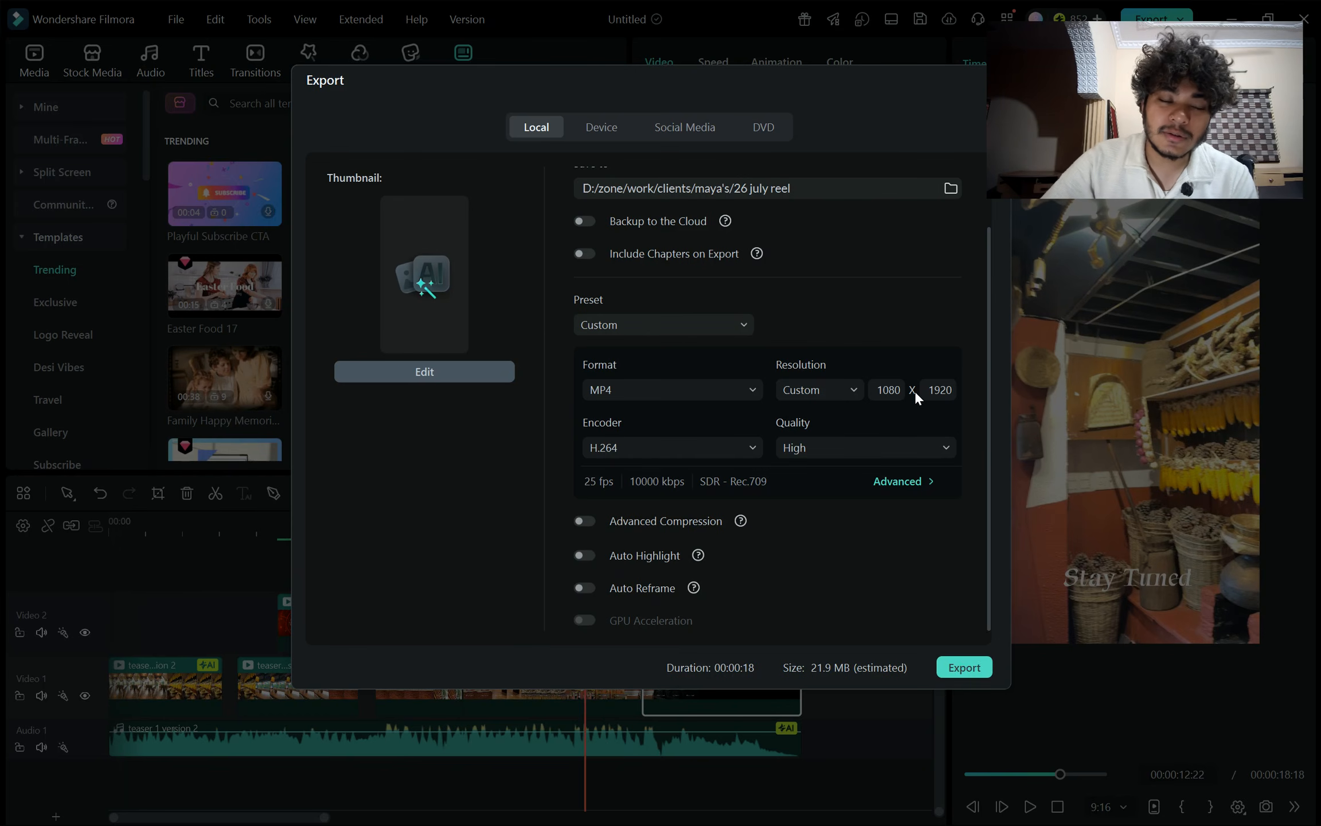
click(992, 80)
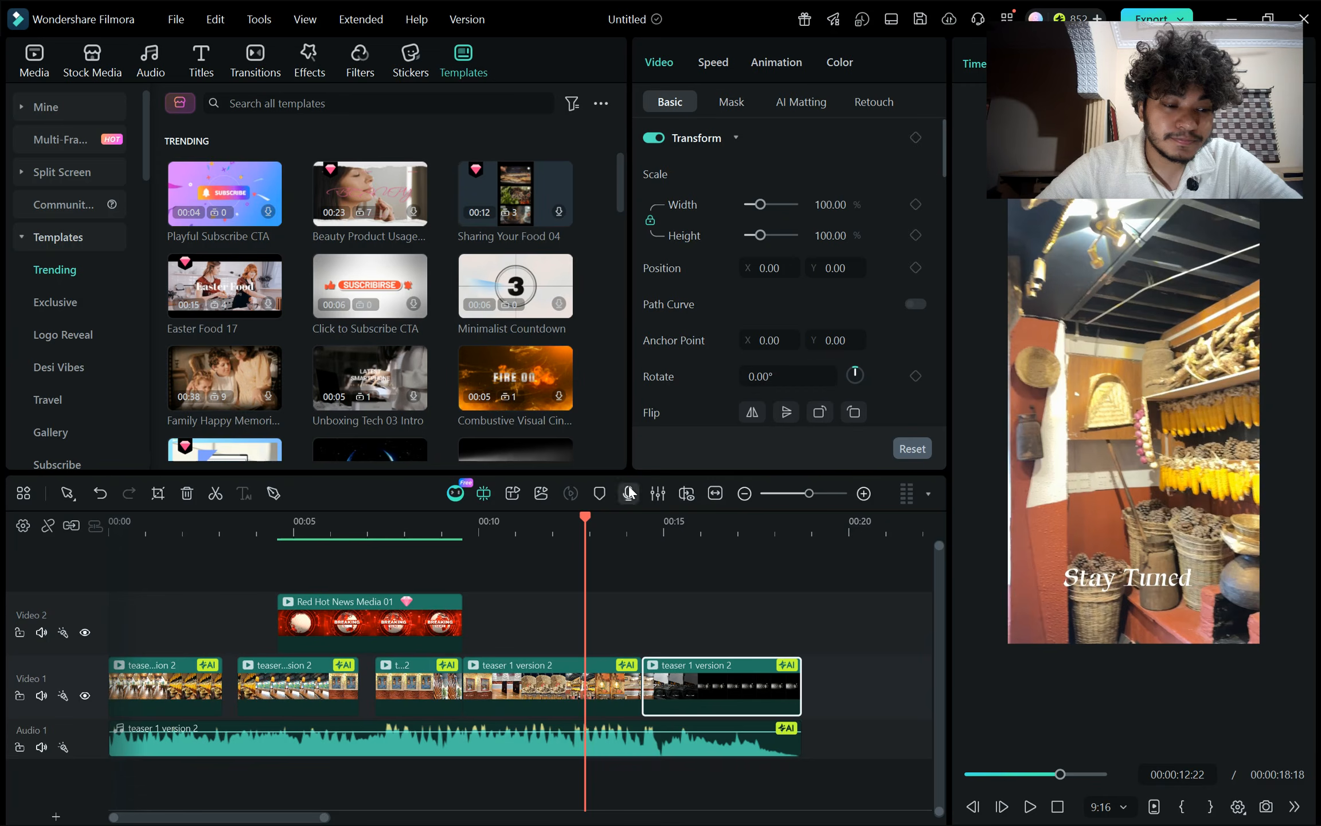
Place the playhead at 00:00:14:10, scale the last Video 1 clip to 50% and position it at X -19, Y -1
drag(590, 543, 642, 571)
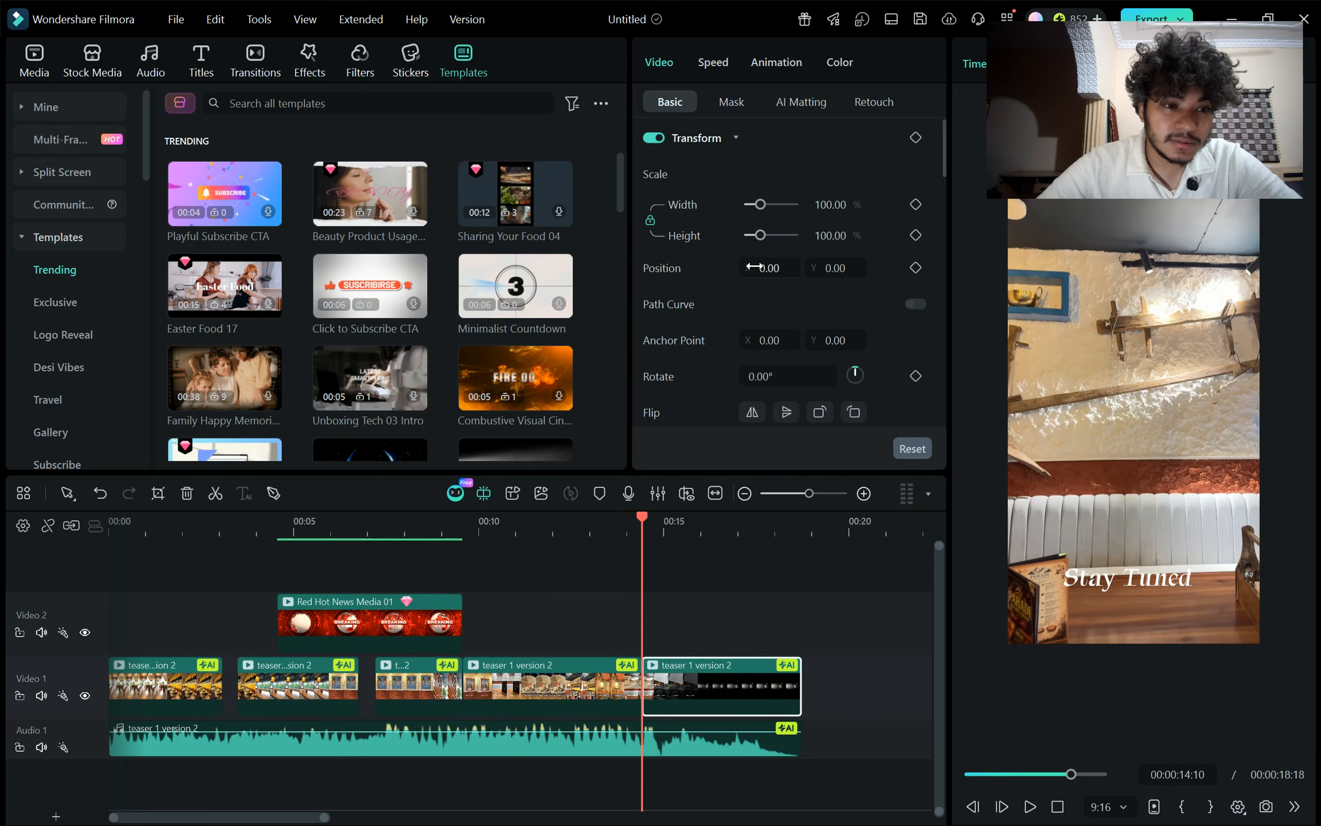
scroll(755, 250, down, 2)
scroll(754, 251, up, 2)
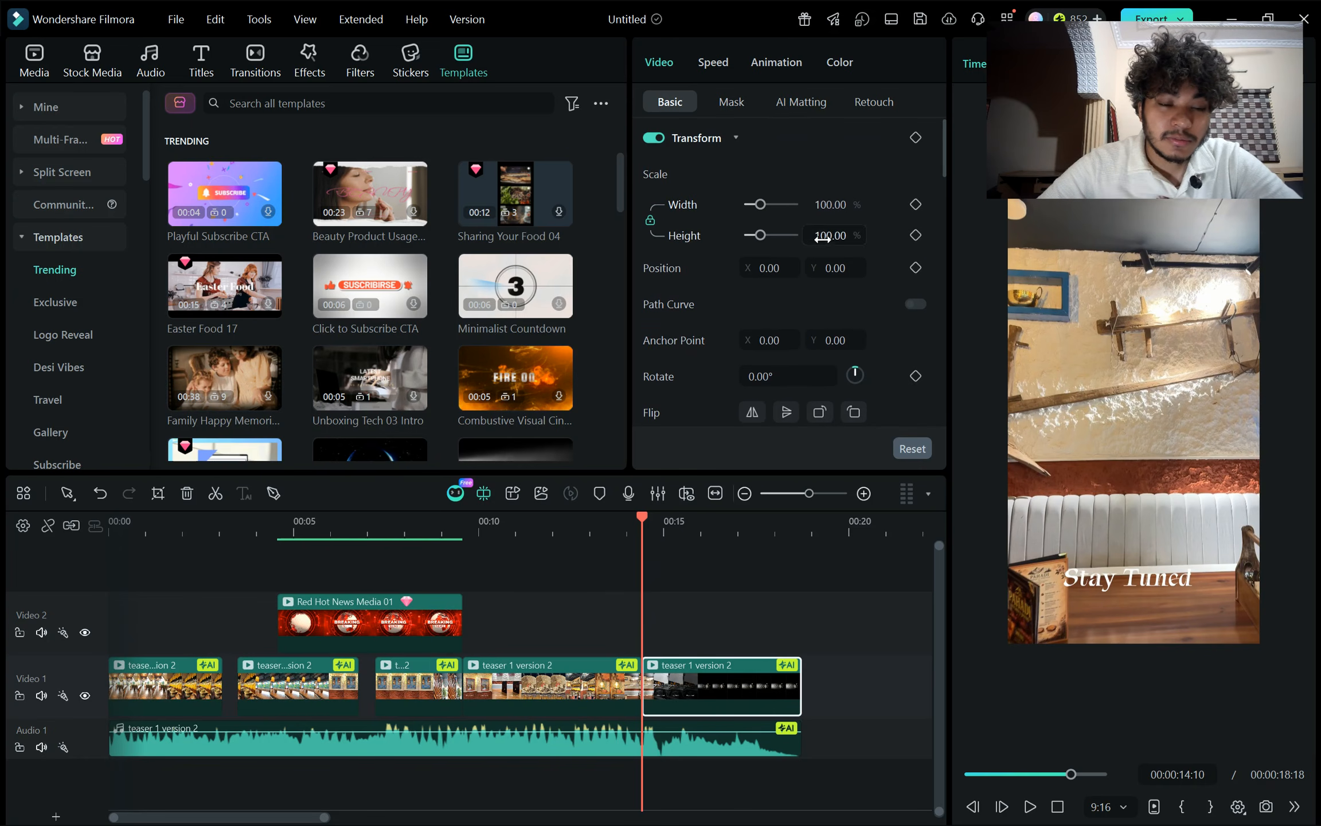
mouse_move(772, 211)
mouse_down()
mouse_move(746, 209)
mouse_move(759, 209)
mouse_up()
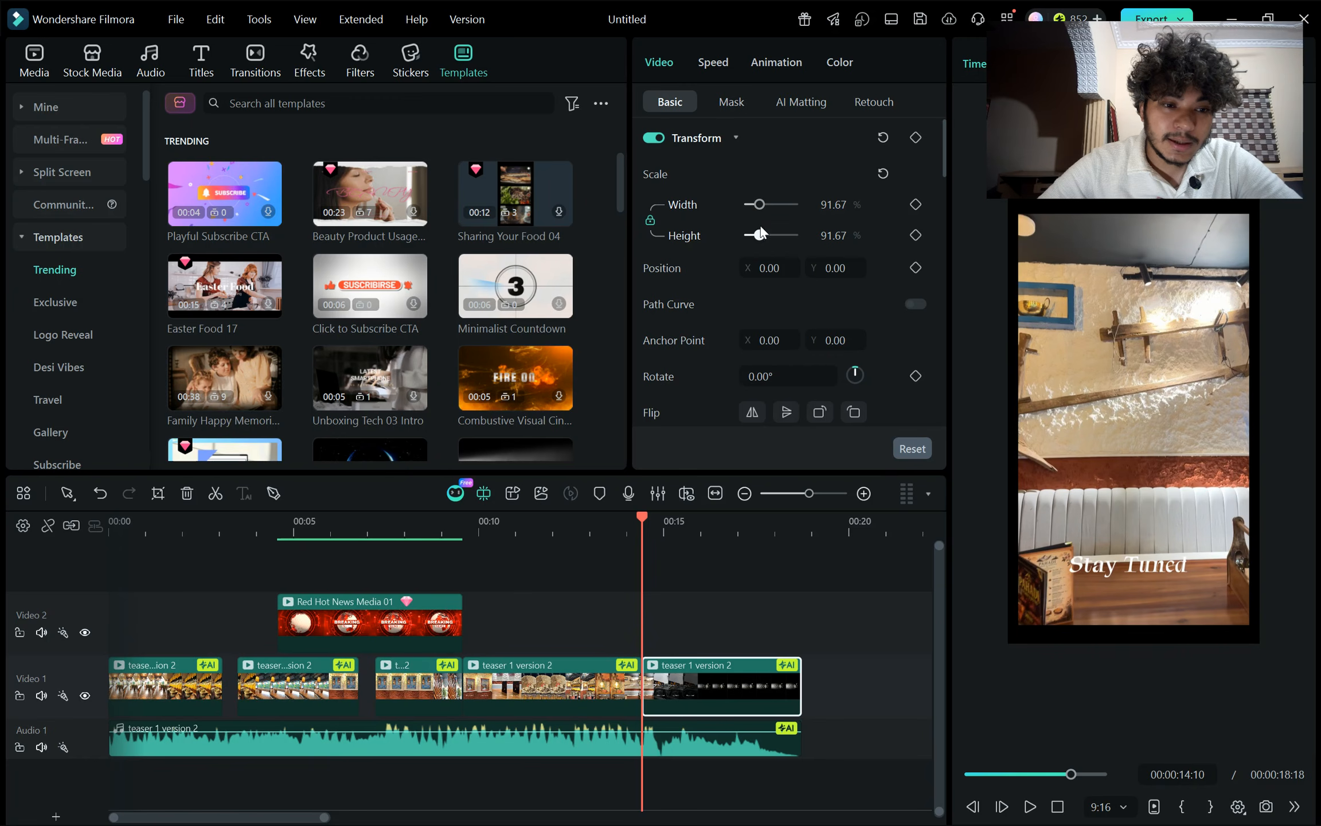
drag(759, 235, 841, 275)
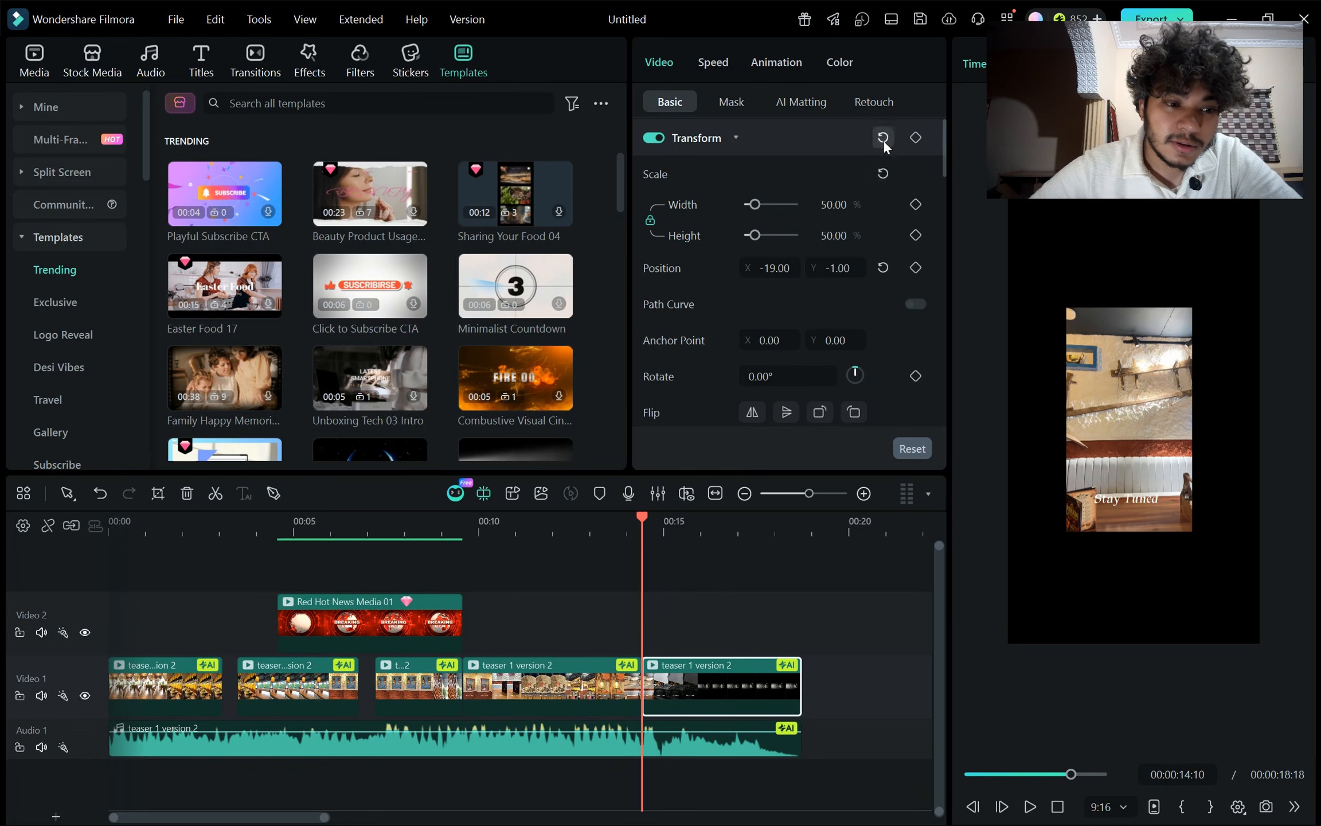
Look through the last clip's remaining Basic video properties, from Shadow and Eye Contact down to Lens Correction
scroll(792, 152, down, 1)
scroll(791, 152, down, 15)
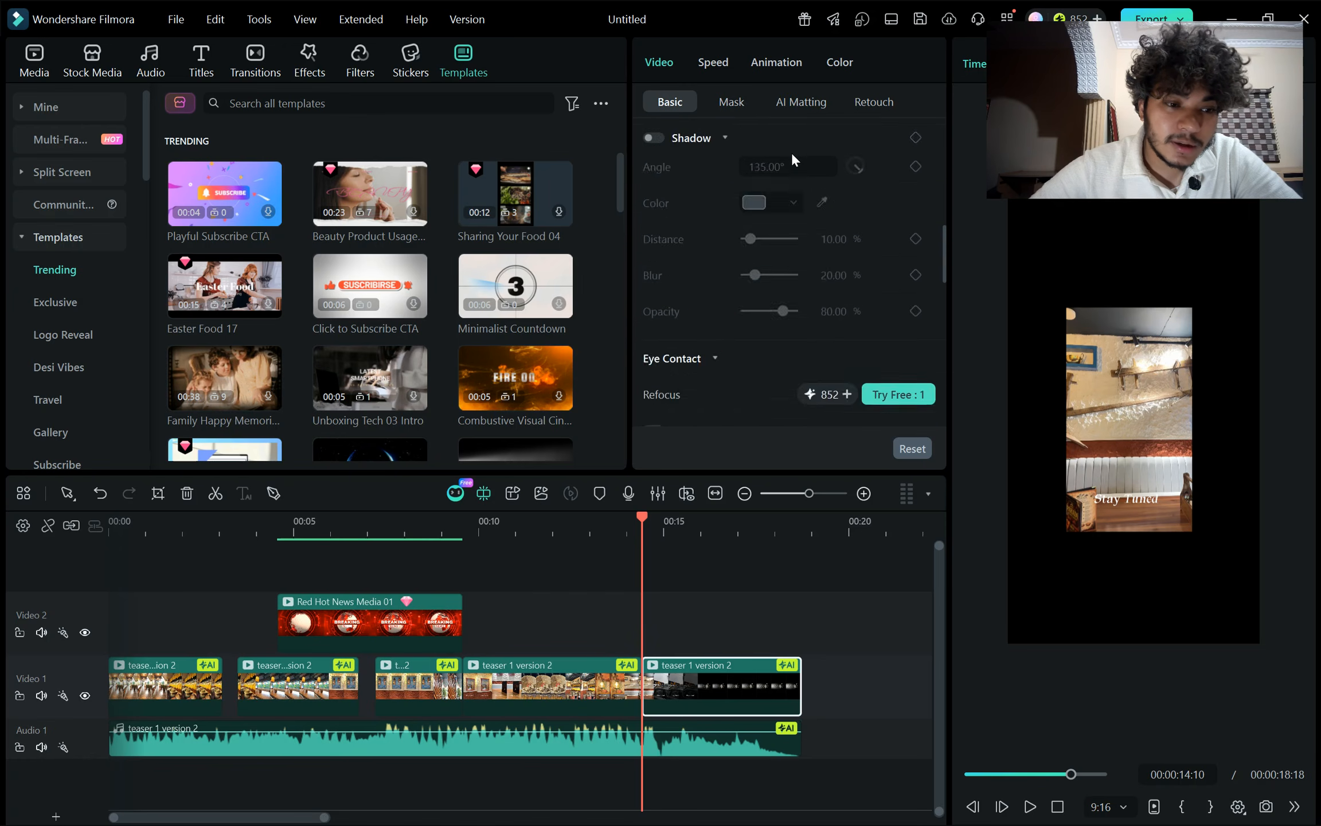
scroll(792, 152, down, 10)
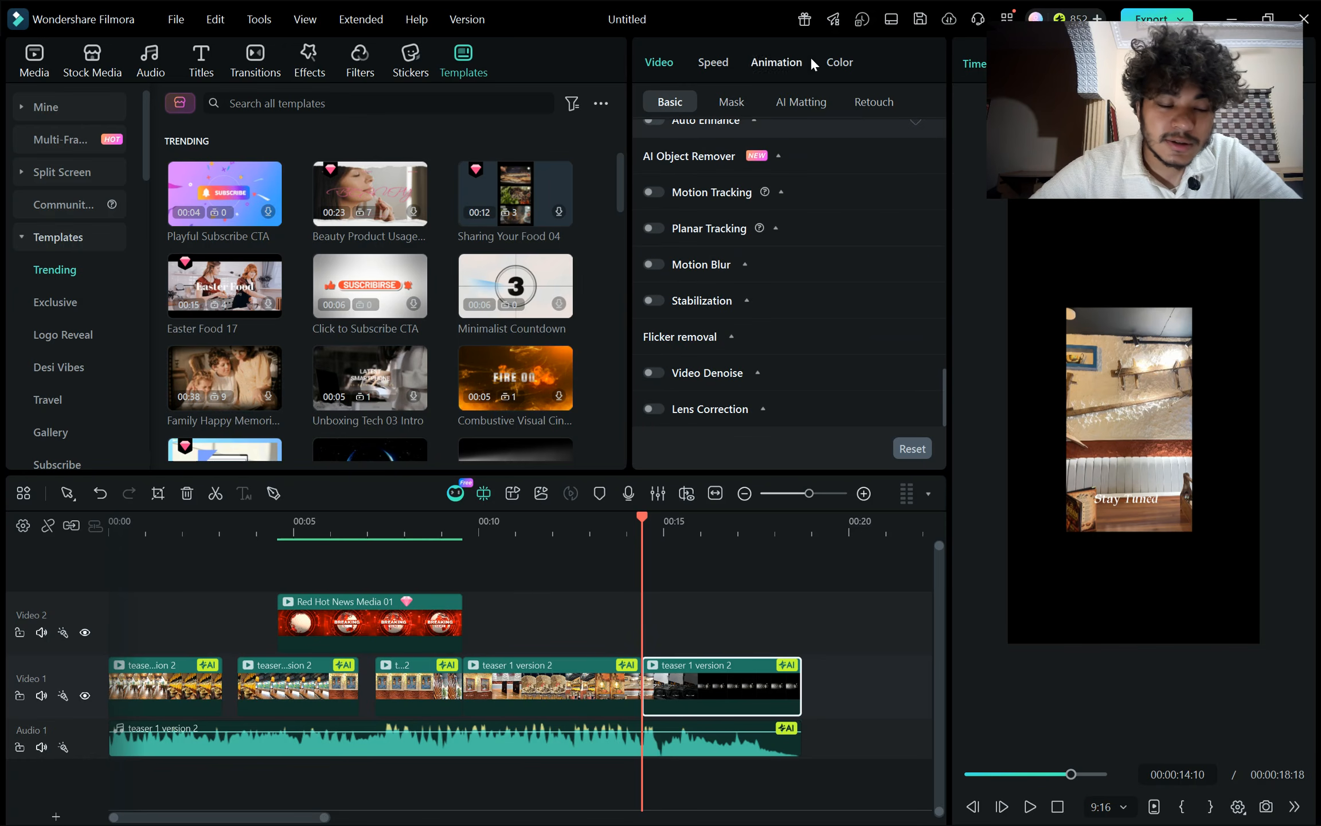
Return to the startup window without saving the project changes
click(174, 22)
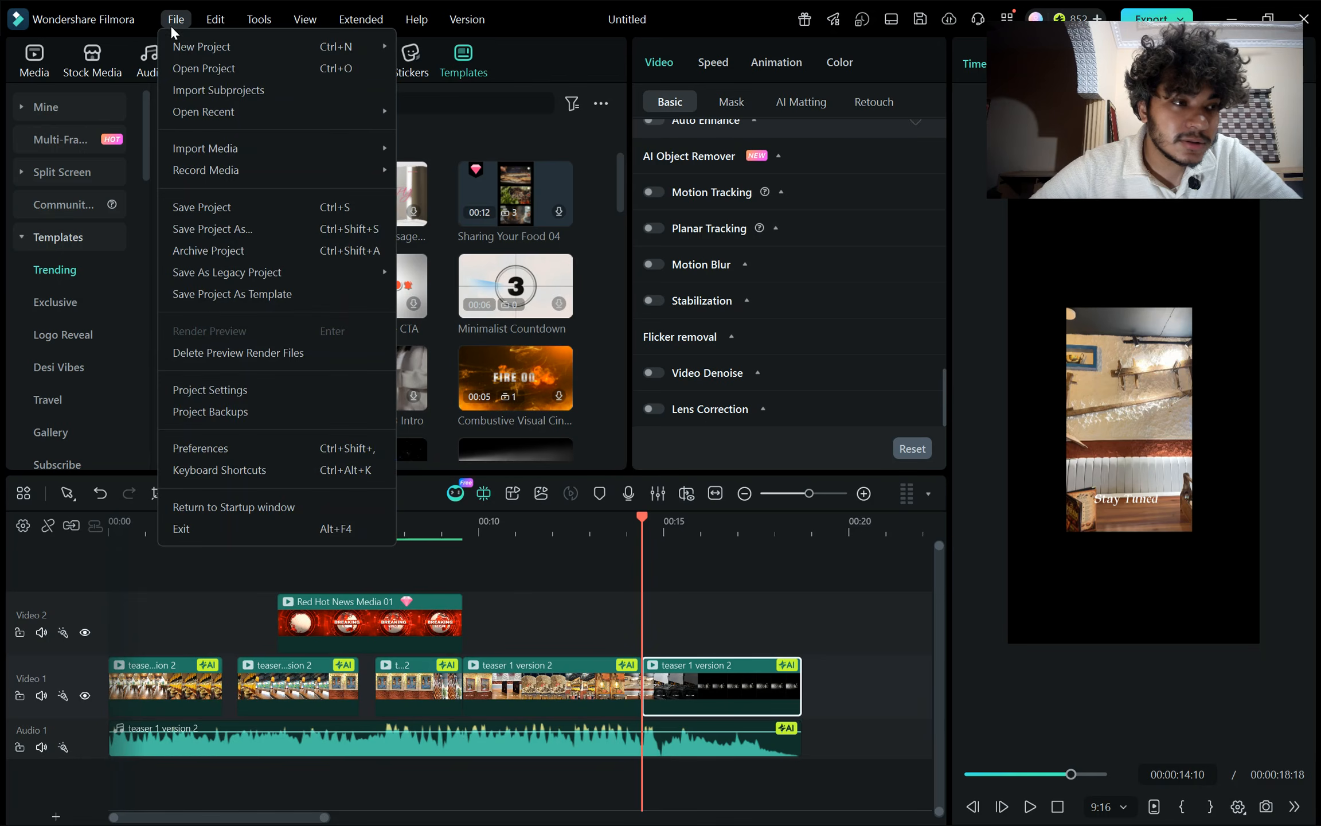
click(278, 509)
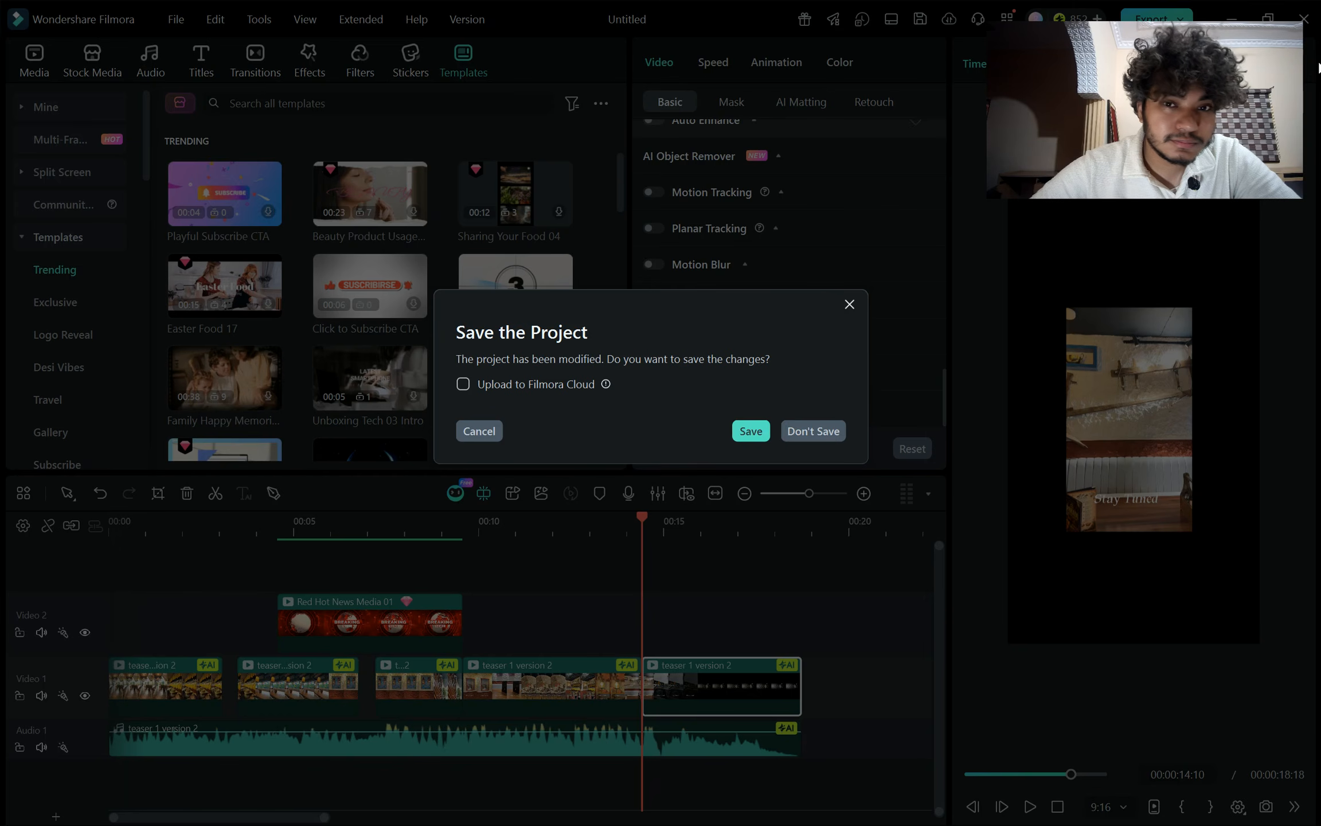
click(826, 431)
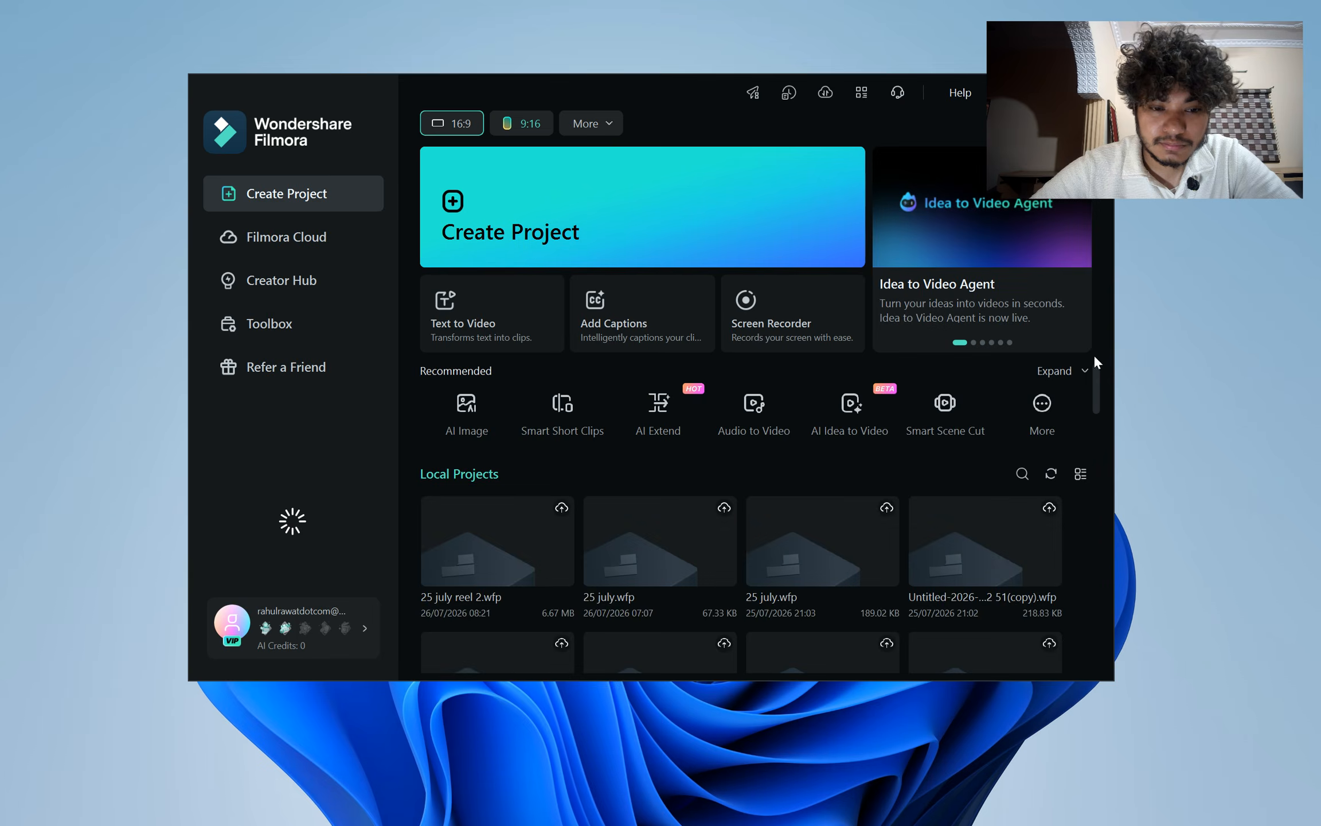
drag(632, 79, 536, 59)
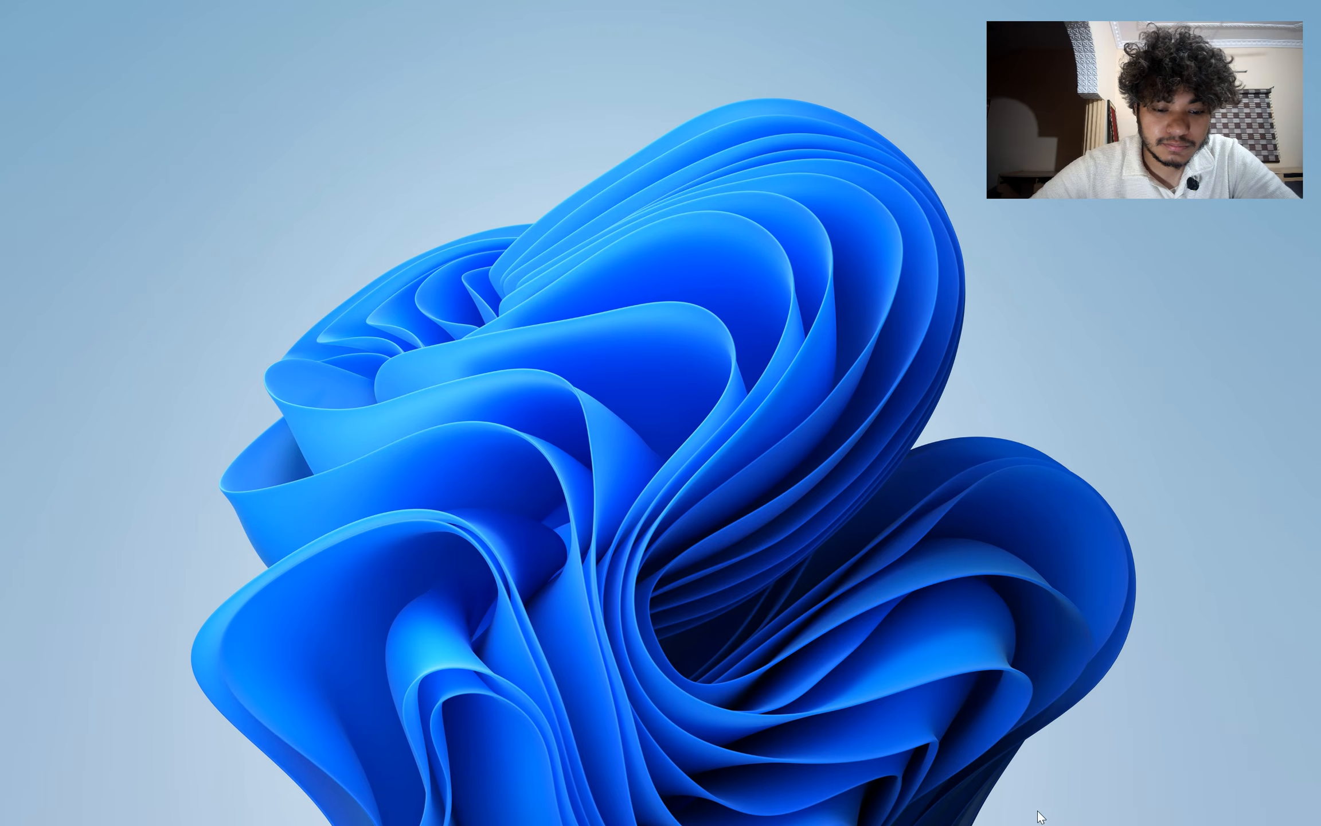
click(1067, 804)
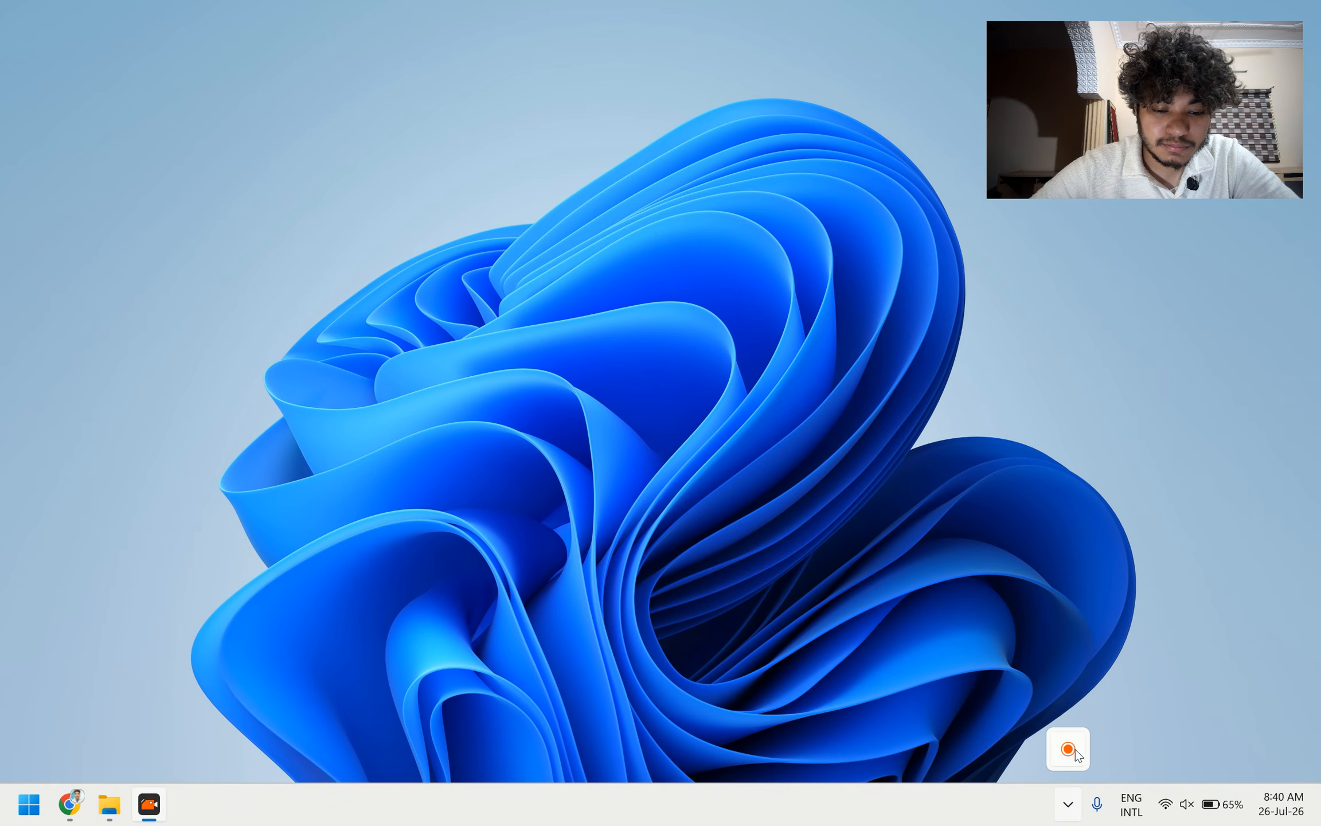